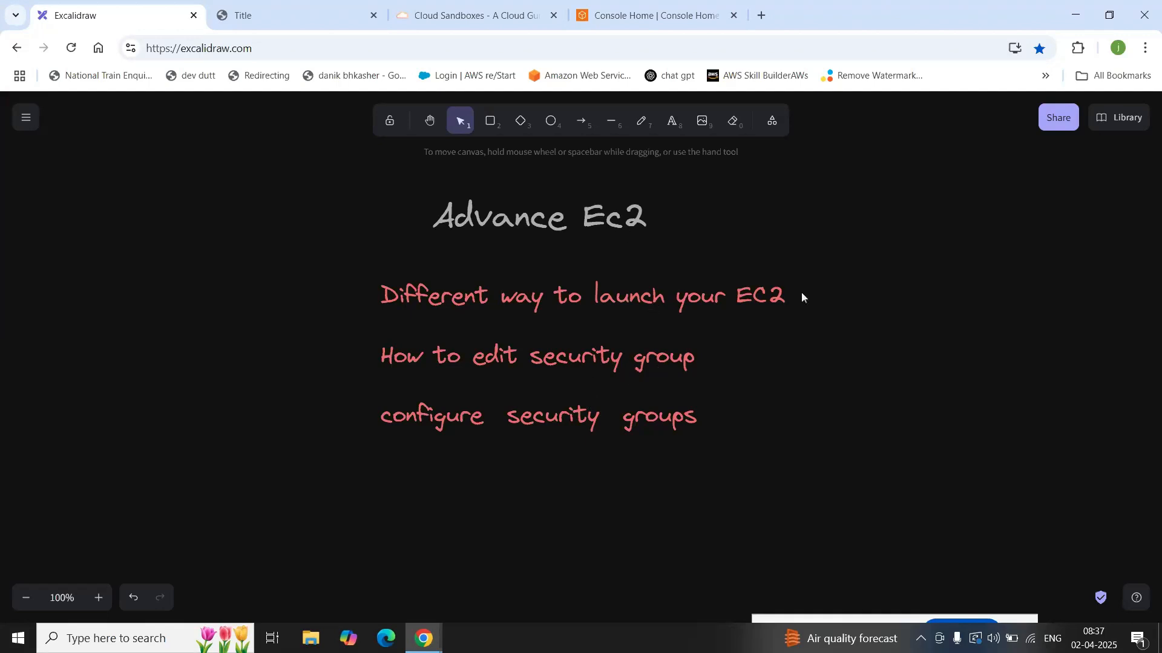
Step: Switch to the AWS console and search for ec2 to open the EC2 service dashboard
click(670, 12)
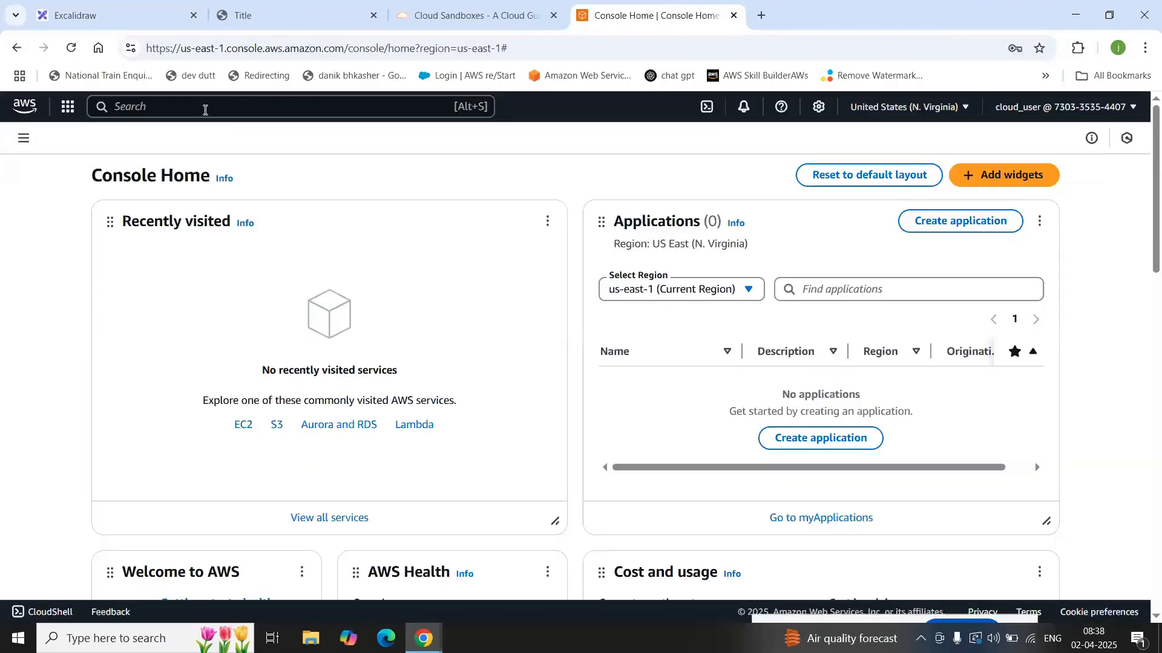
click(246, 109)
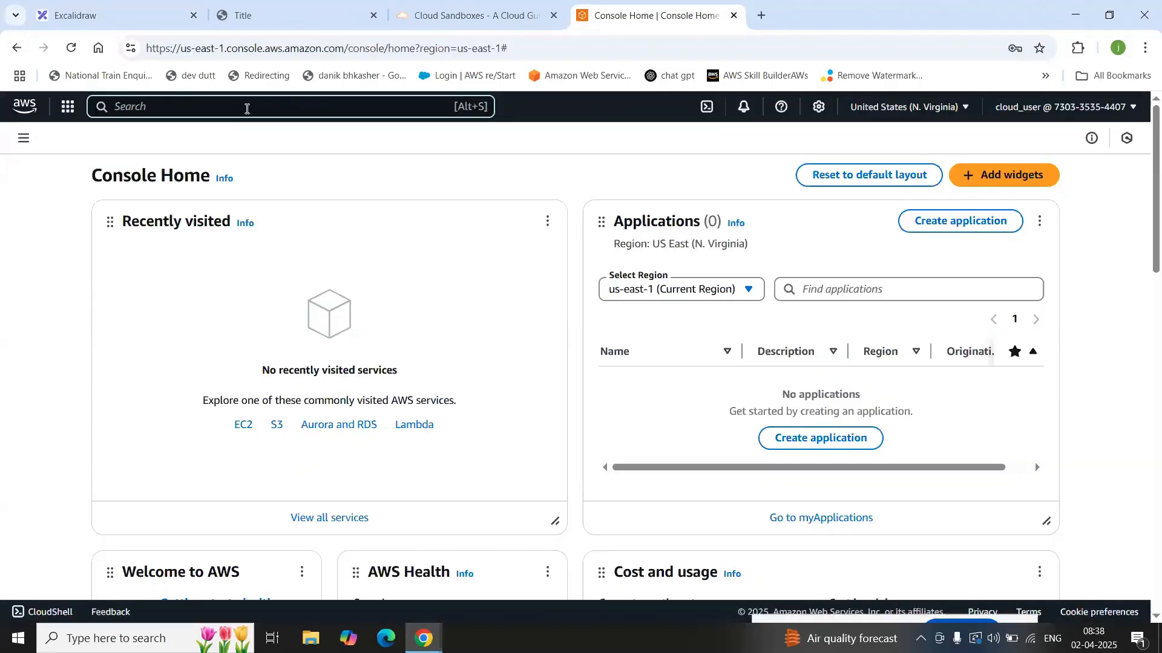
text(ec2)
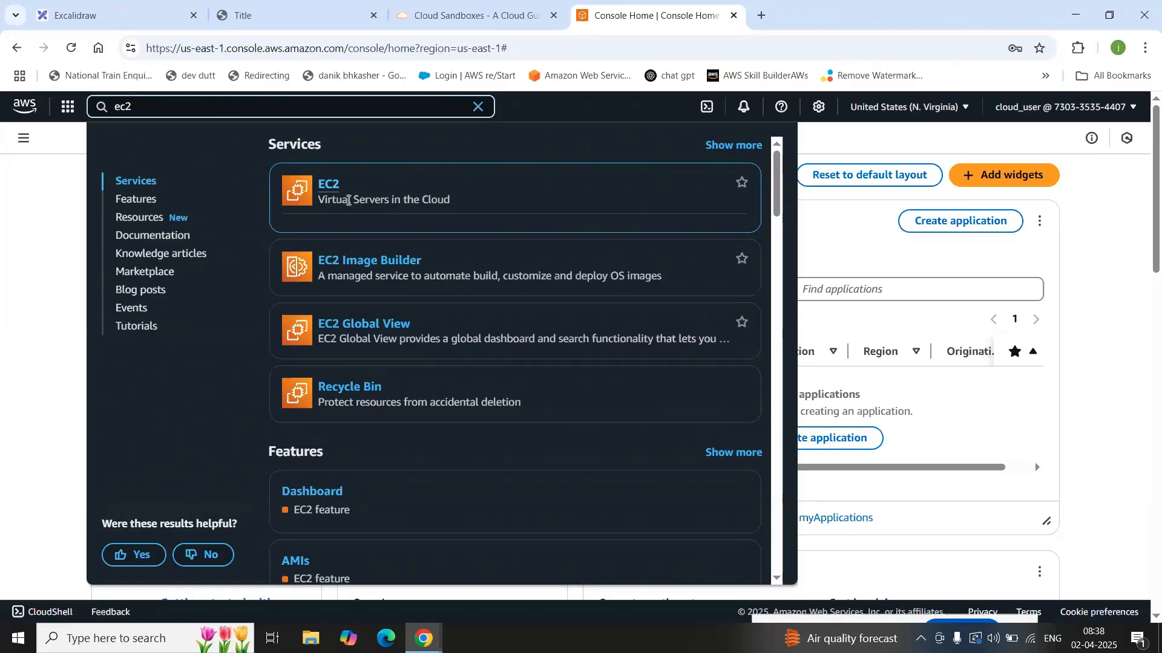
click(332, 192)
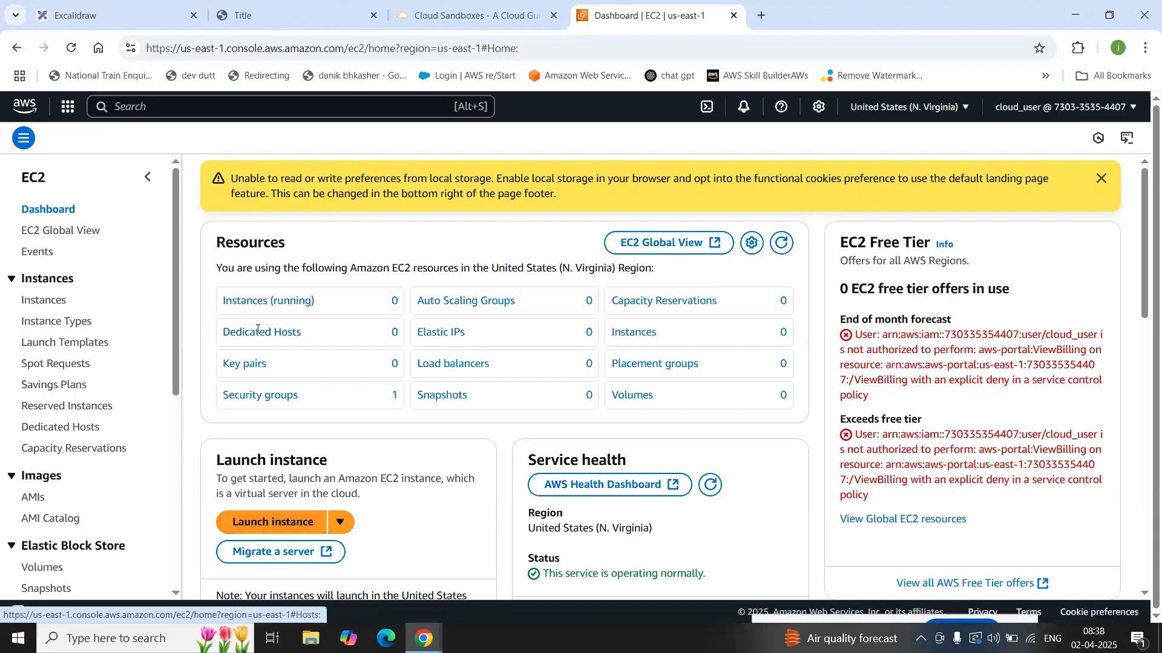
Step: Start launching a new EC2 instance, dismiss the walkthrough banner and name the instance server
click(298, 522)
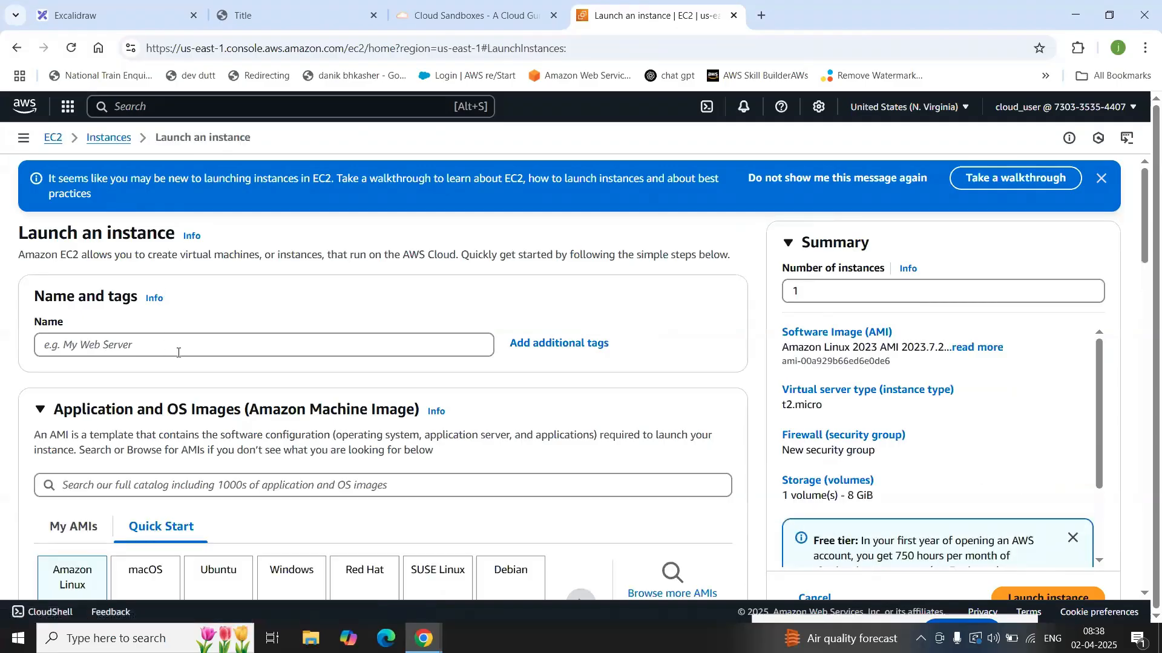
click(1100, 180)
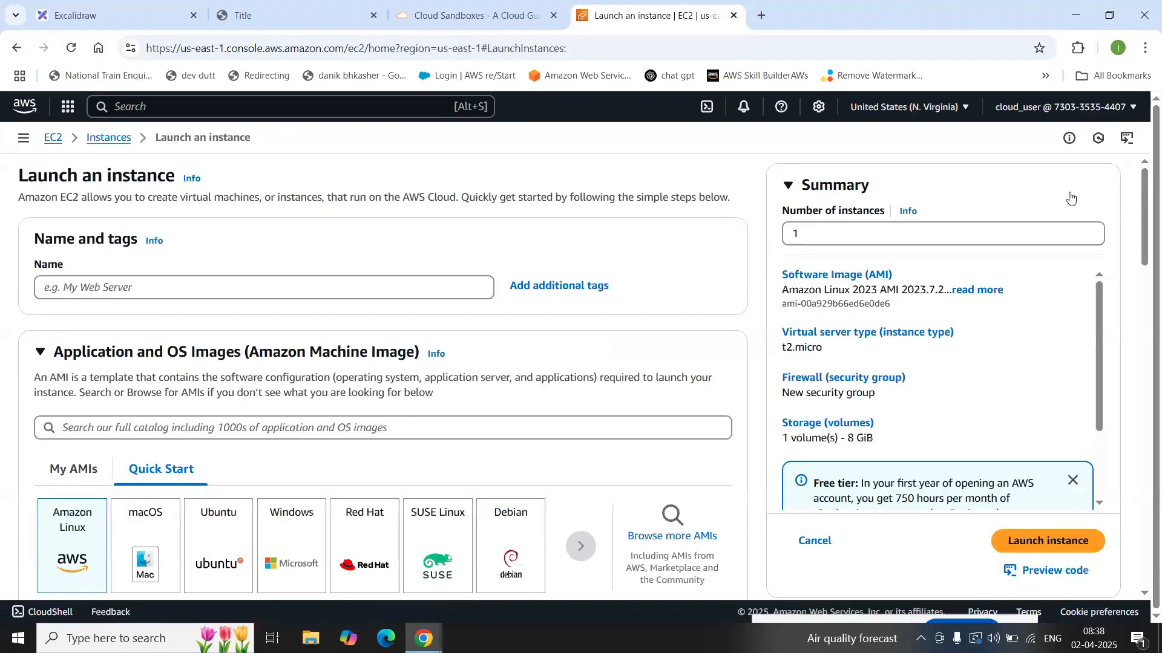
click(200, 282)
text(server)
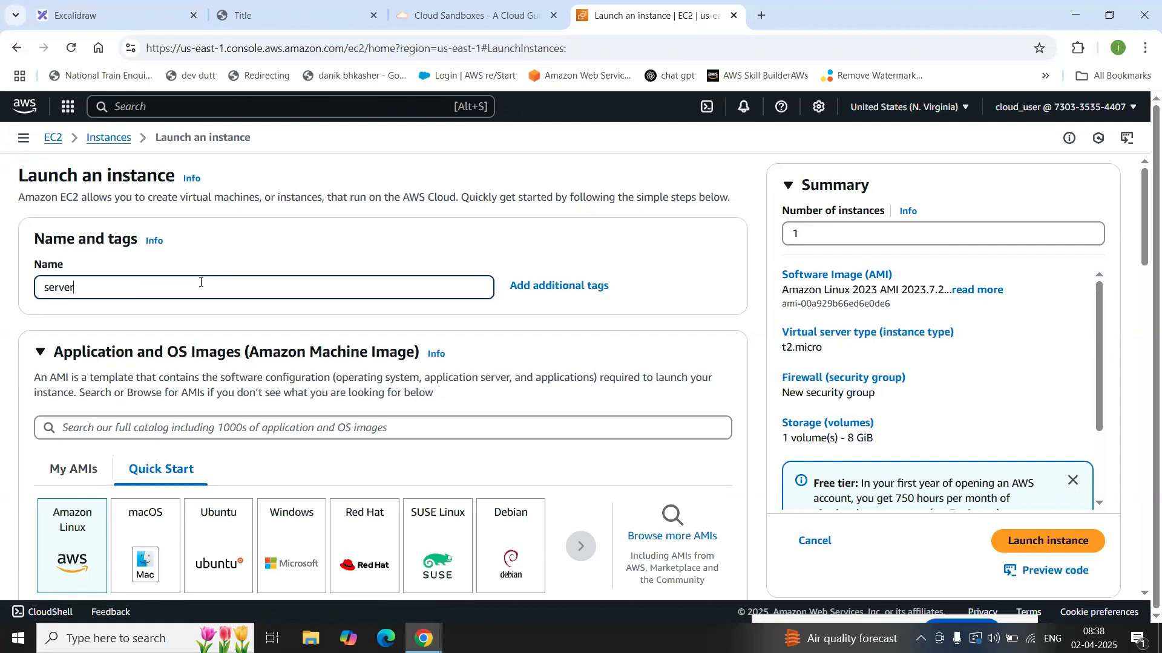
Step: Examine the machine image and instance type settings offered for the new instance
scroll(201, 282, down, 3)
scroll(195, 272, up, 3)
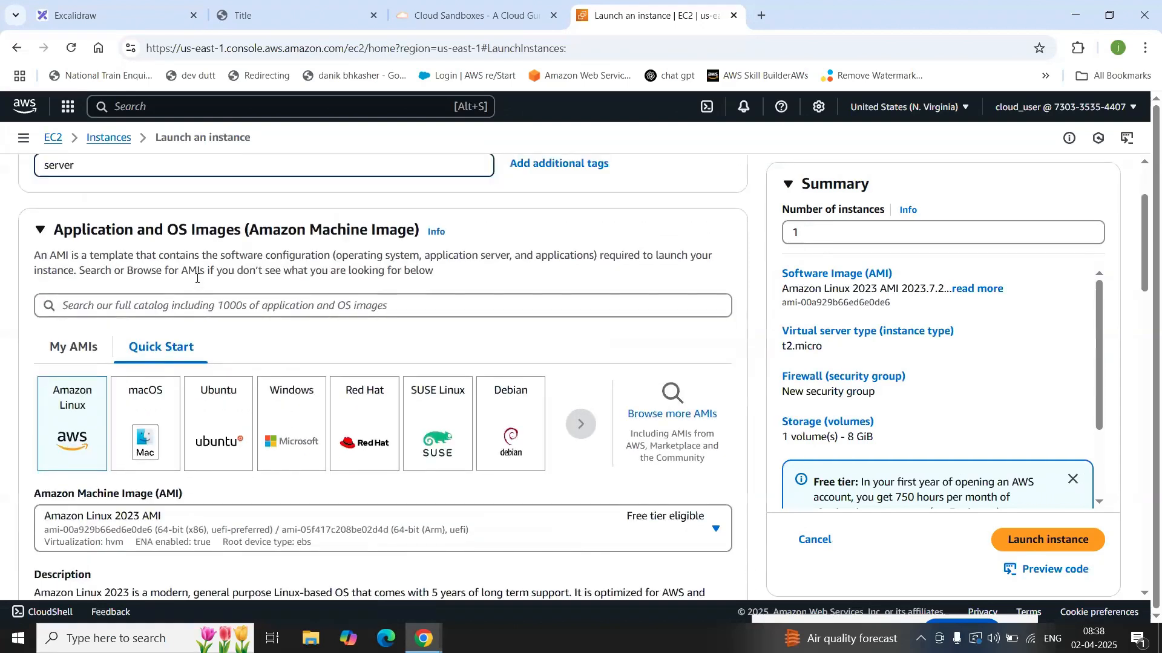
scroll(124, 287, down, 1)
scroll(124, 293, down, 1)
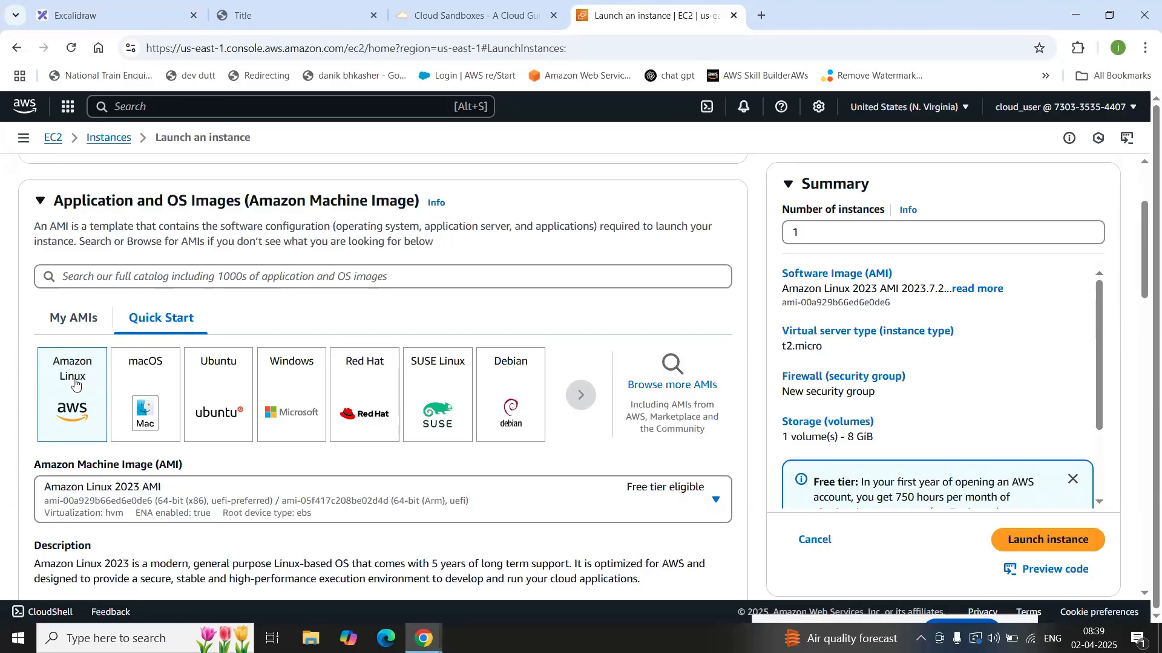
scroll(78, 392, down, 3)
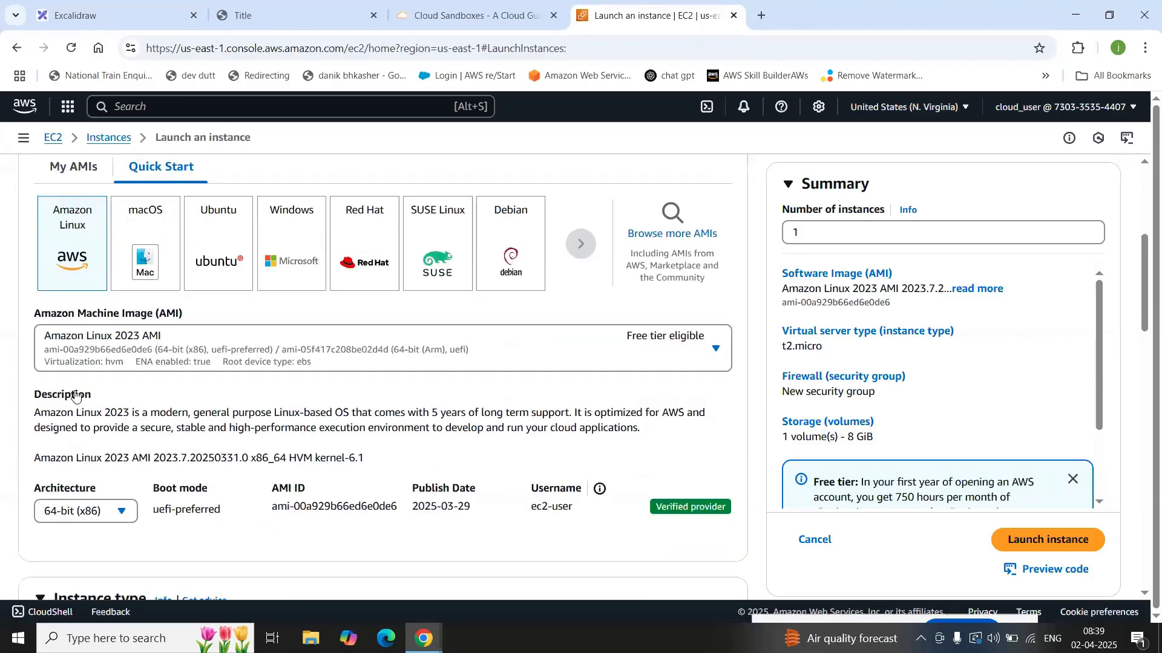
scroll(159, 378, down, 4)
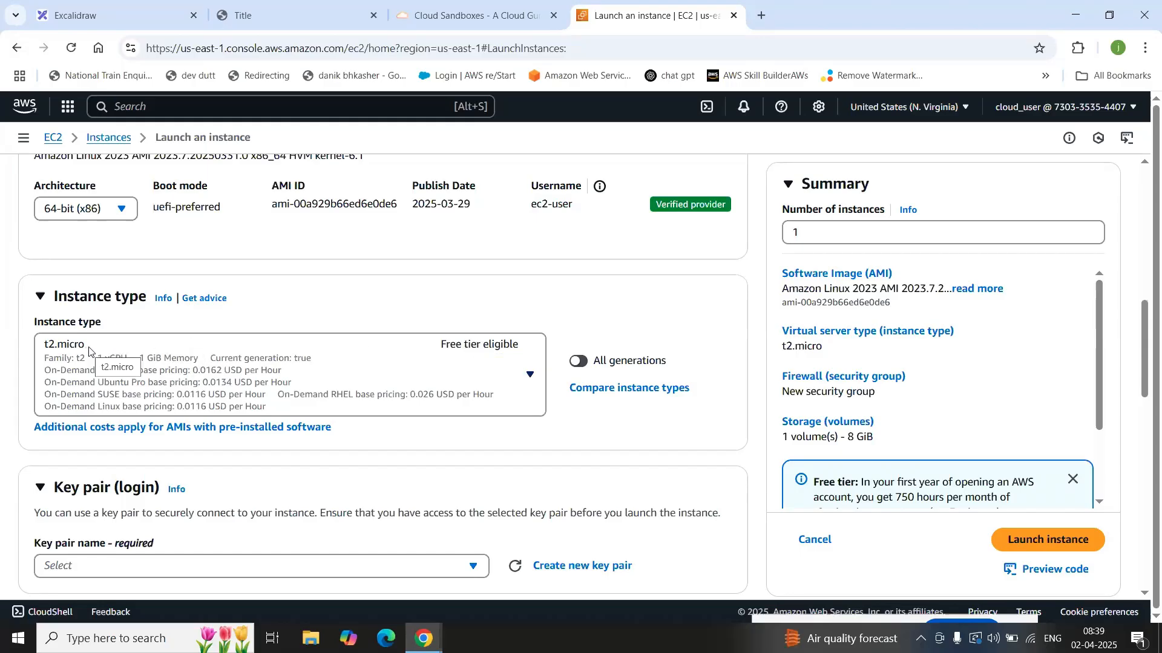
scroll(1071, 475, down, 1)
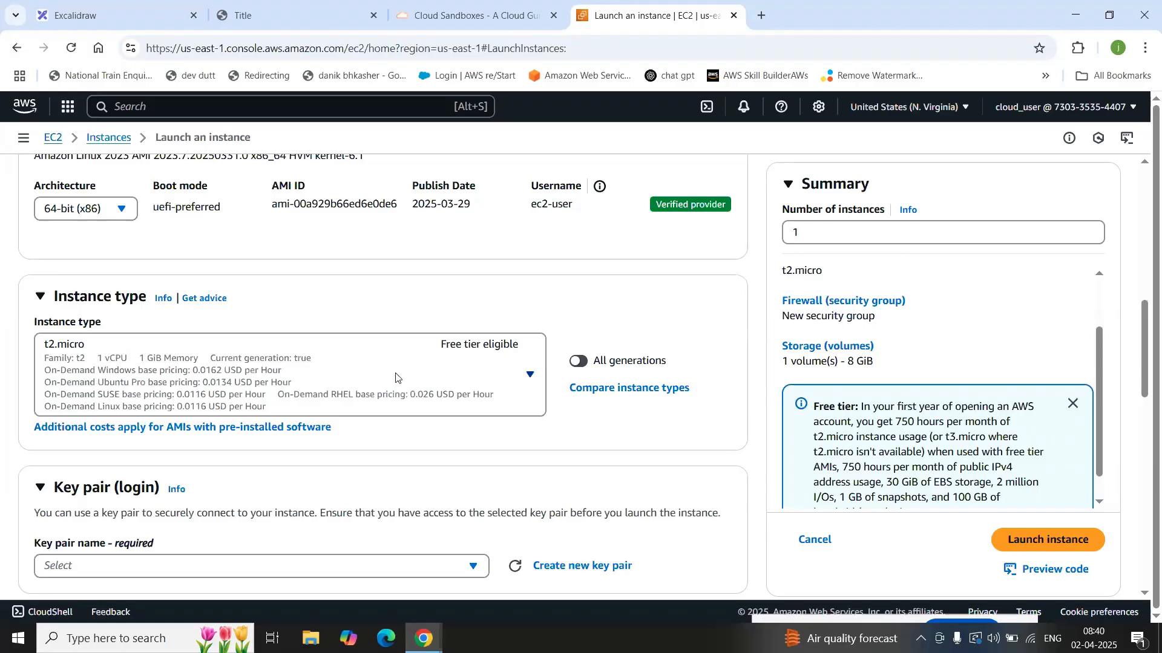
scroll(397, 379, down, 2)
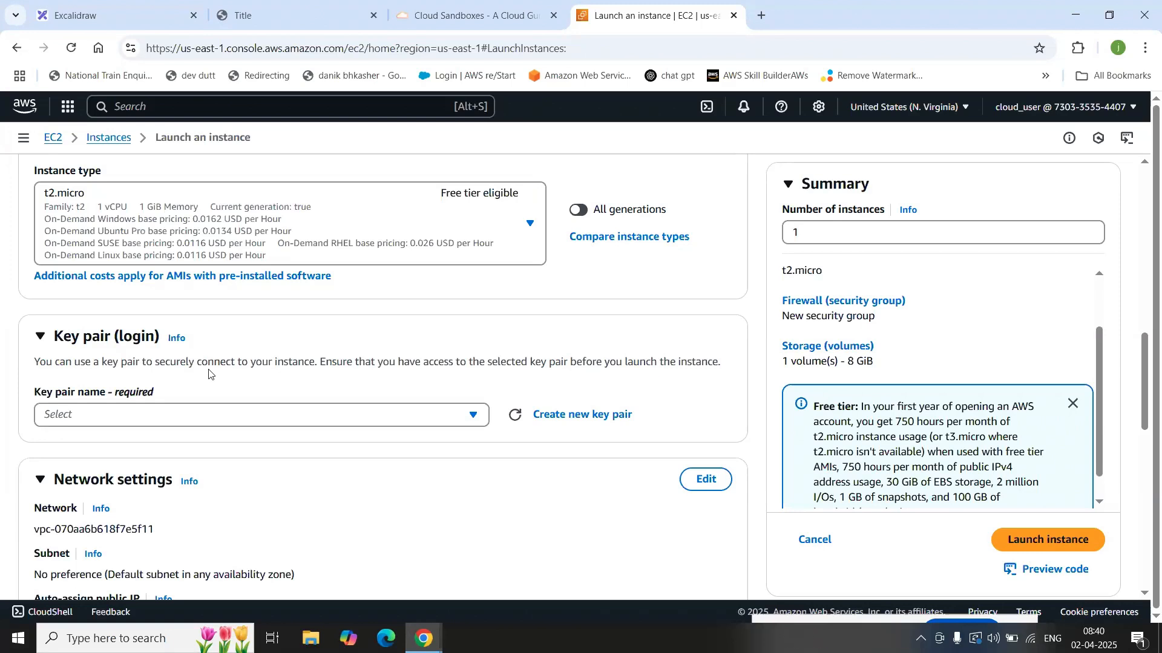
Step: Create a new RSA key pair named tes123 in .pem format for logging in to the instance
click(425, 423)
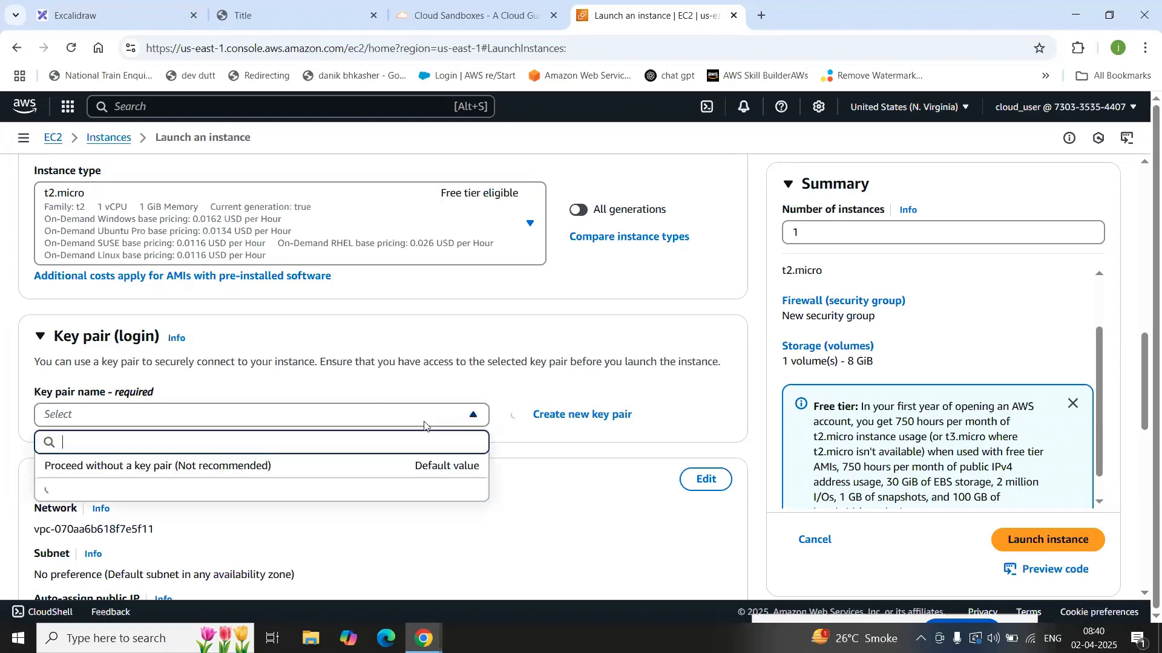
click(334, 374)
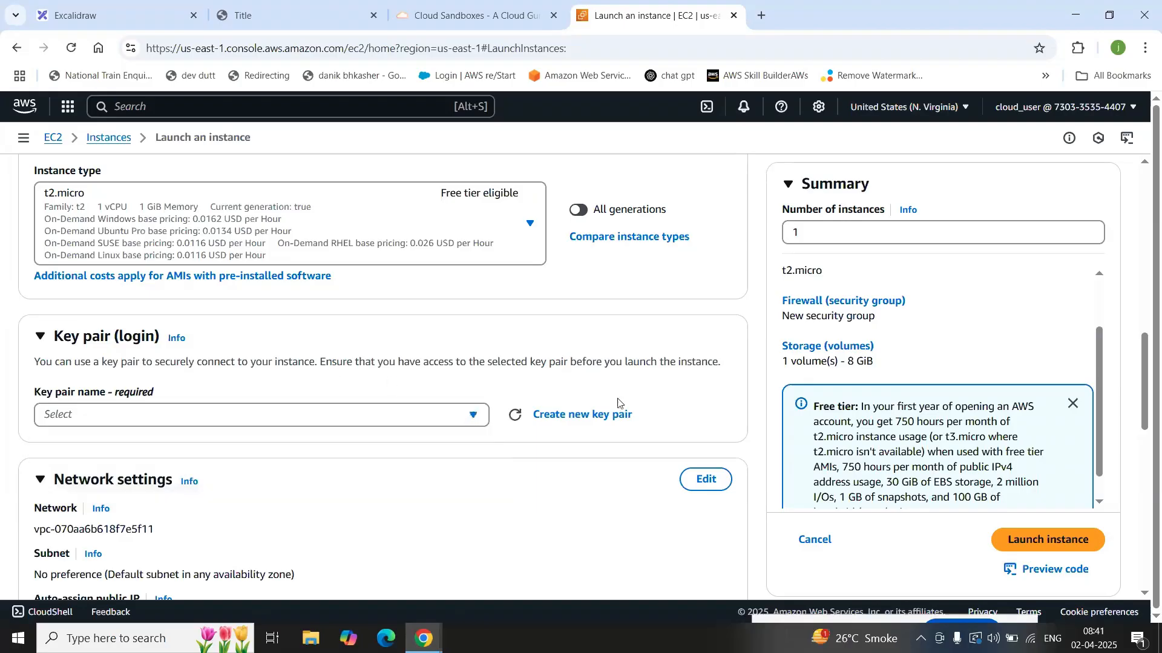
click(579, 417)
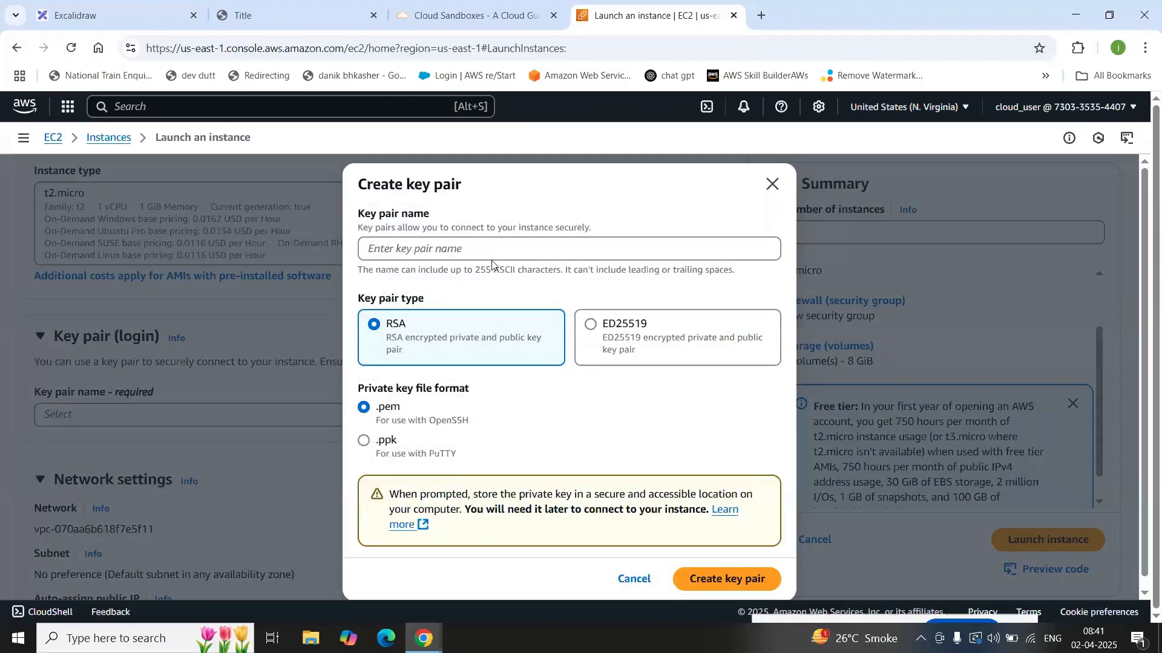
click(479, 245)
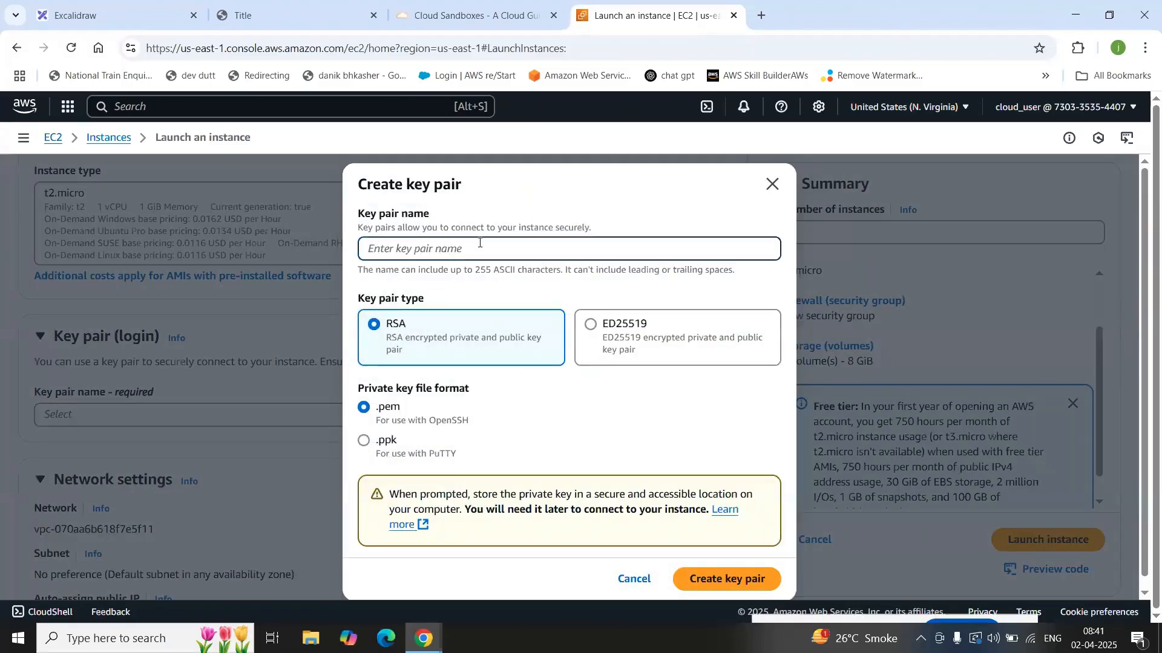
text(tes123)
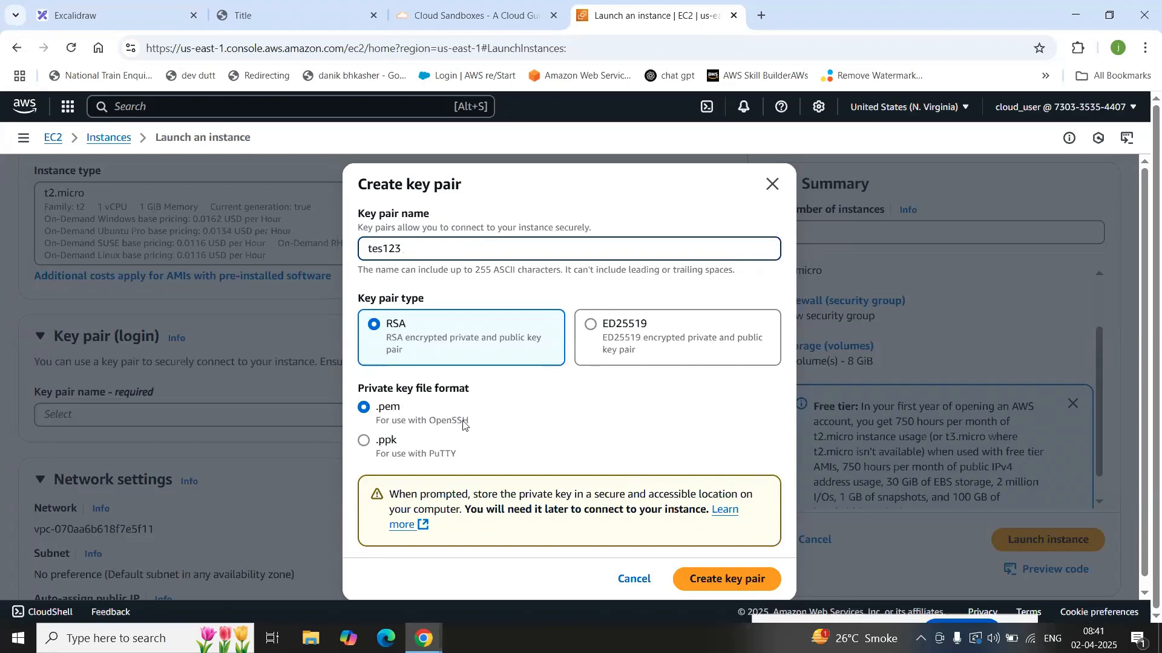
click(747, 580)
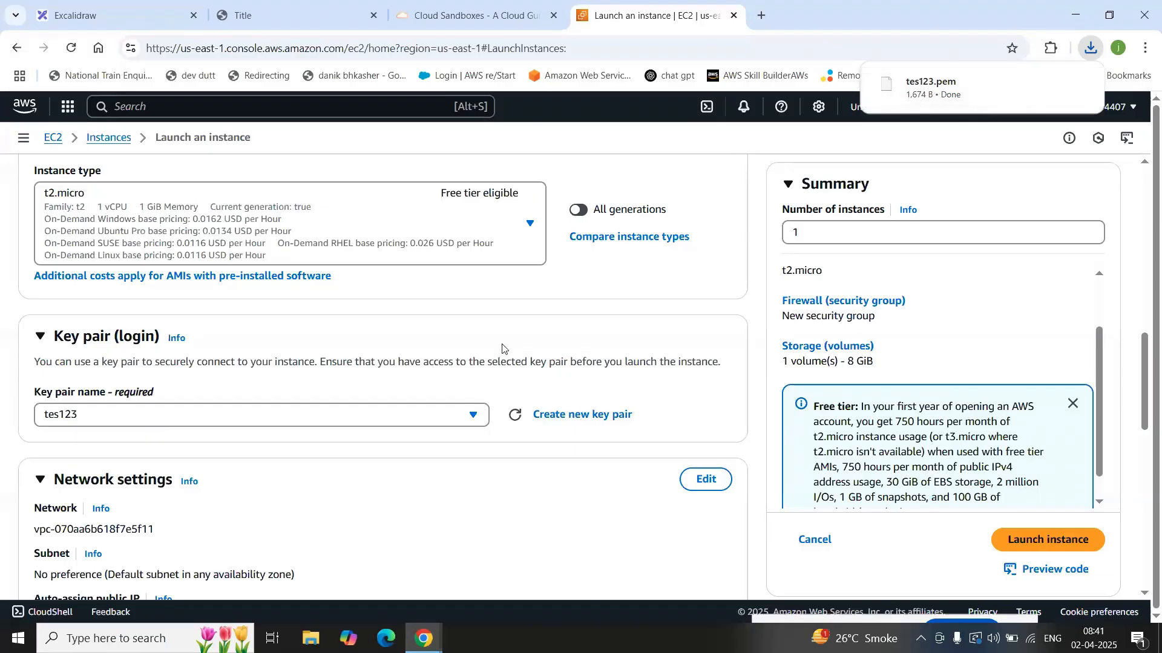
Step: Check the network settings for existing security groups to choose from, and return to the option of creating a new one
scroll(415, 466, down, 1)
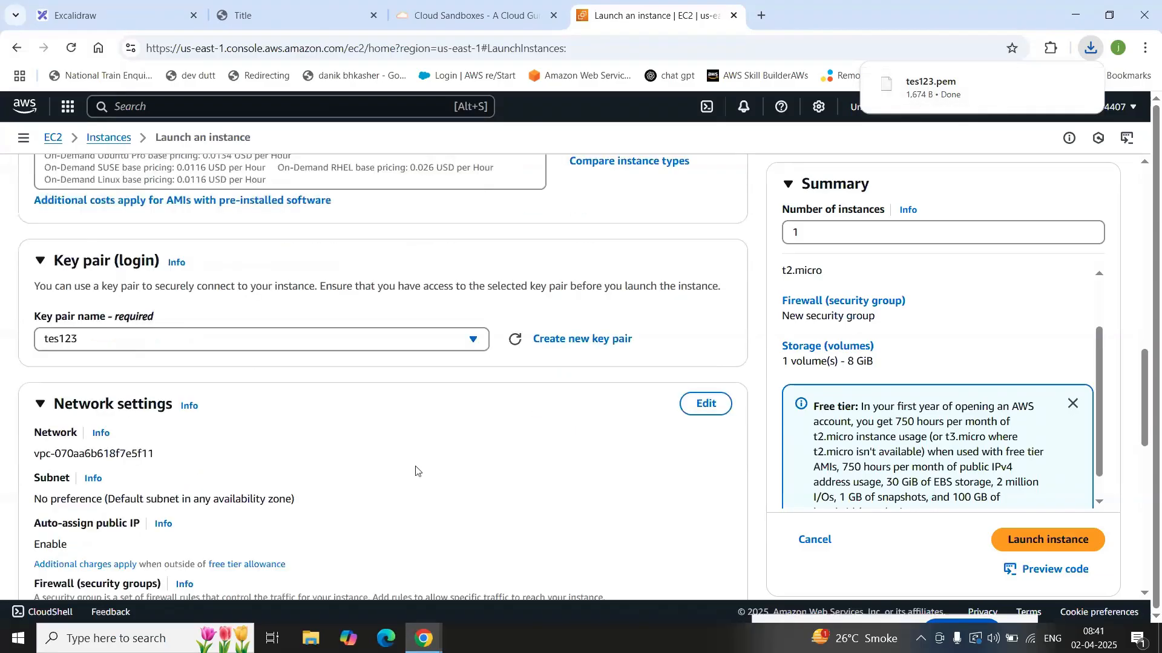
scroll(395, 428, down, 1)
scroll(394, 429, down, 1)
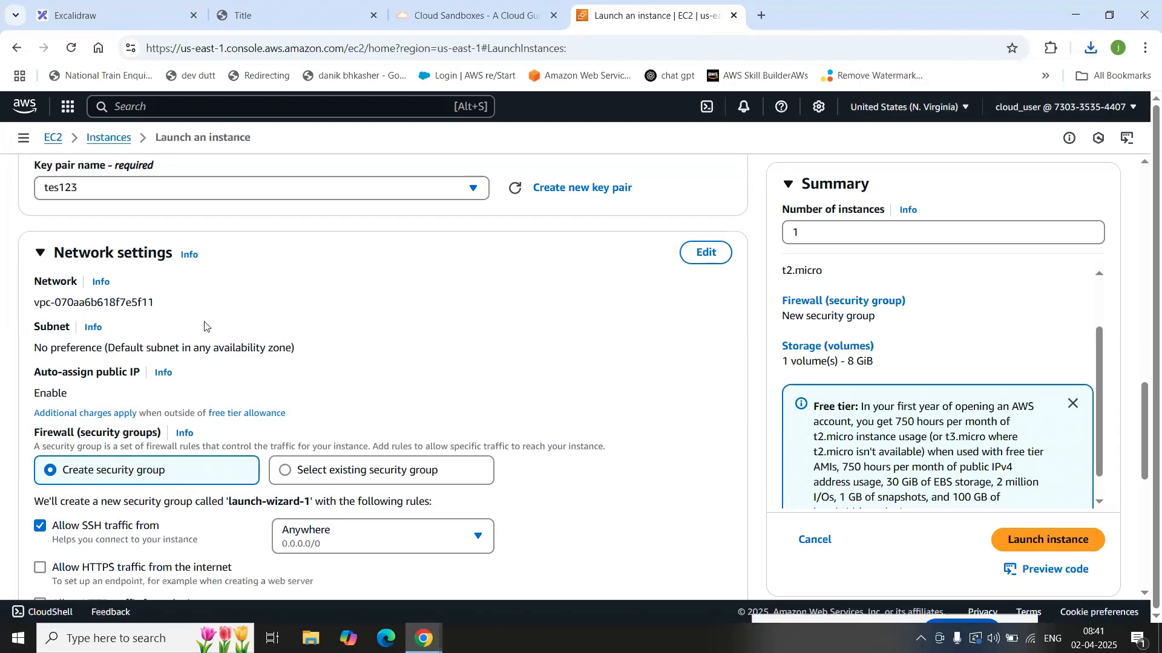
scroll(205, 326, down, 1)
scroll(205, 327, down, 1)
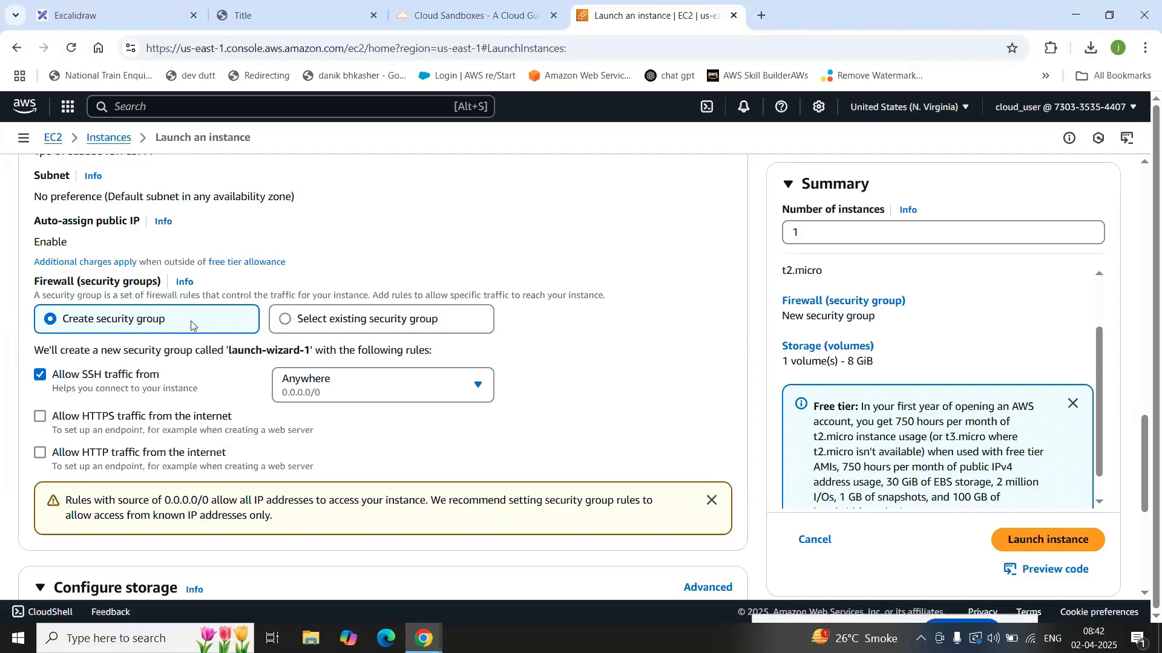
click(351, 326)
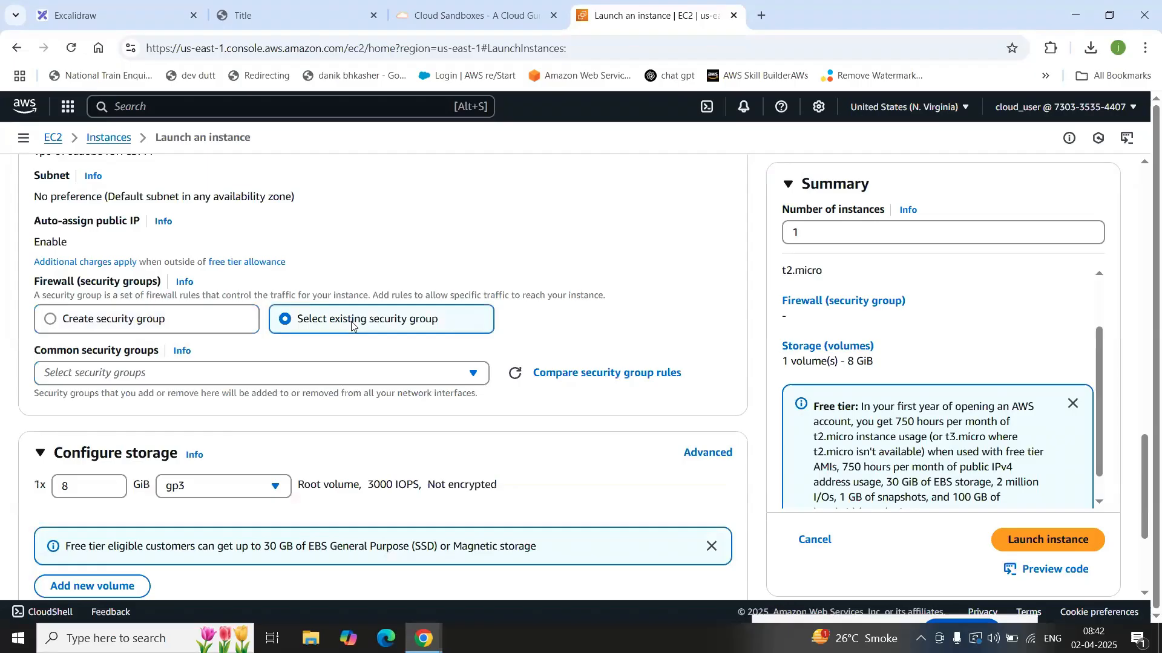
click(474, 375)
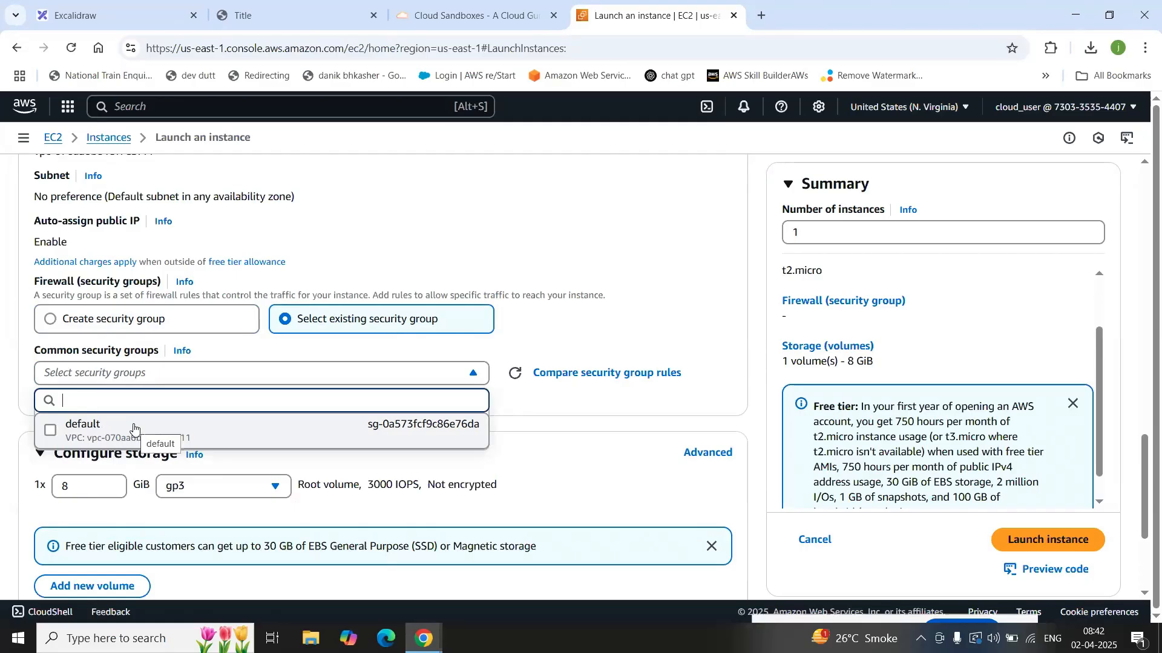
click(170, 327)
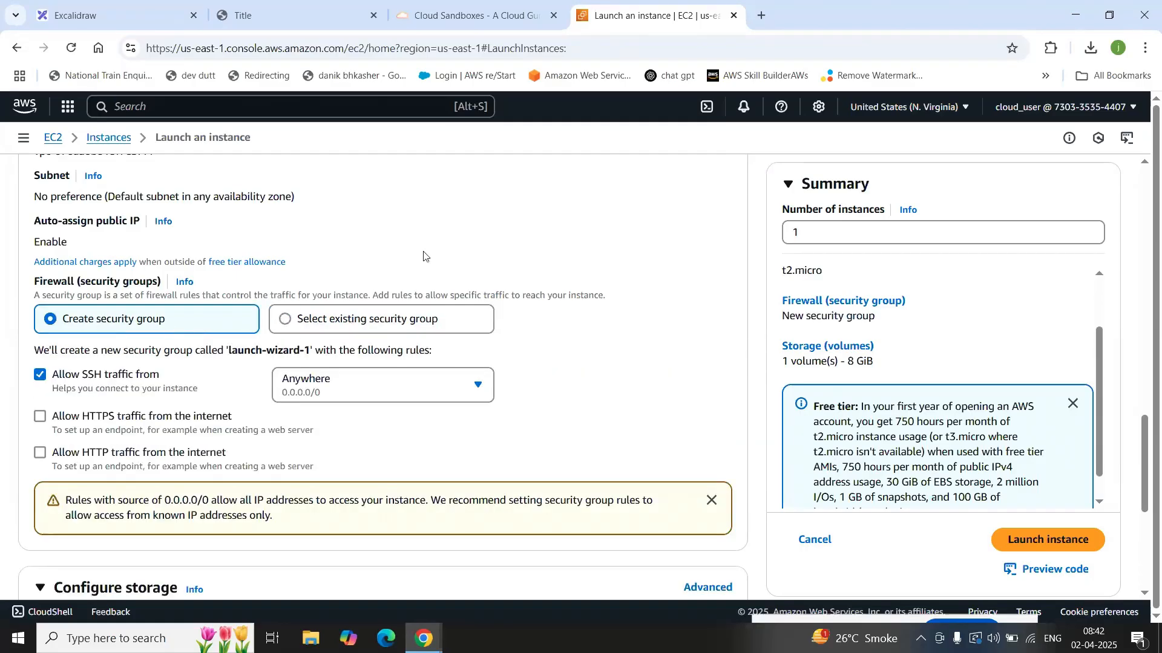
Step: Duplicate the launch page in a second browser tab and open the EC2 Security Groups list there
right_click(620, 22)
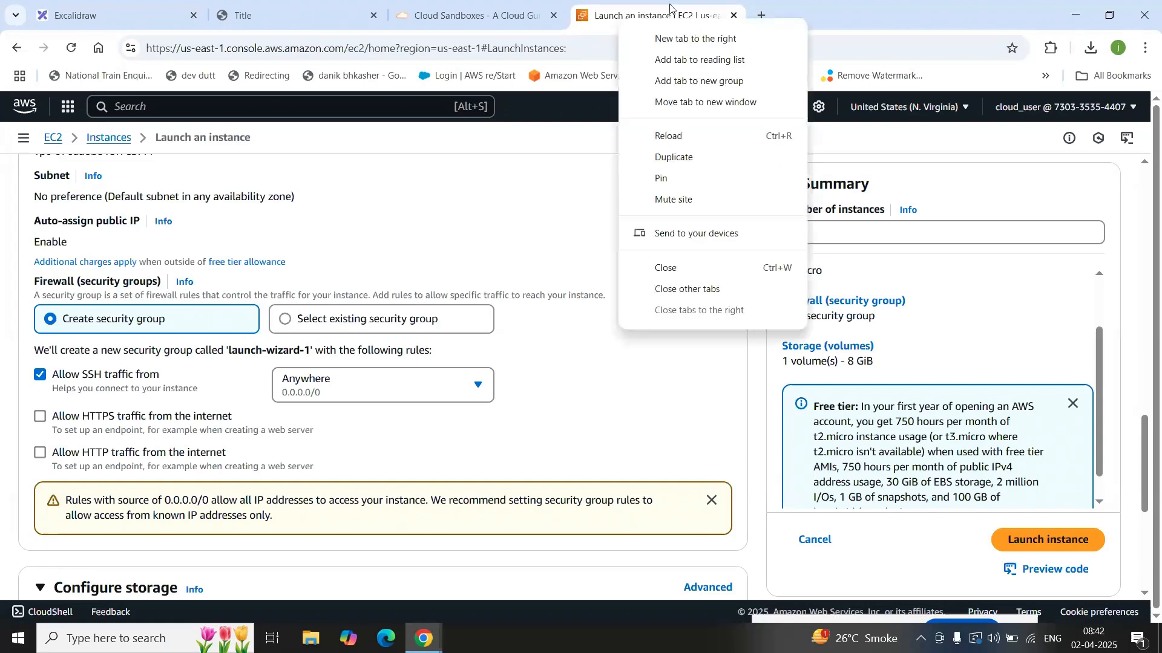
click(680, 158)
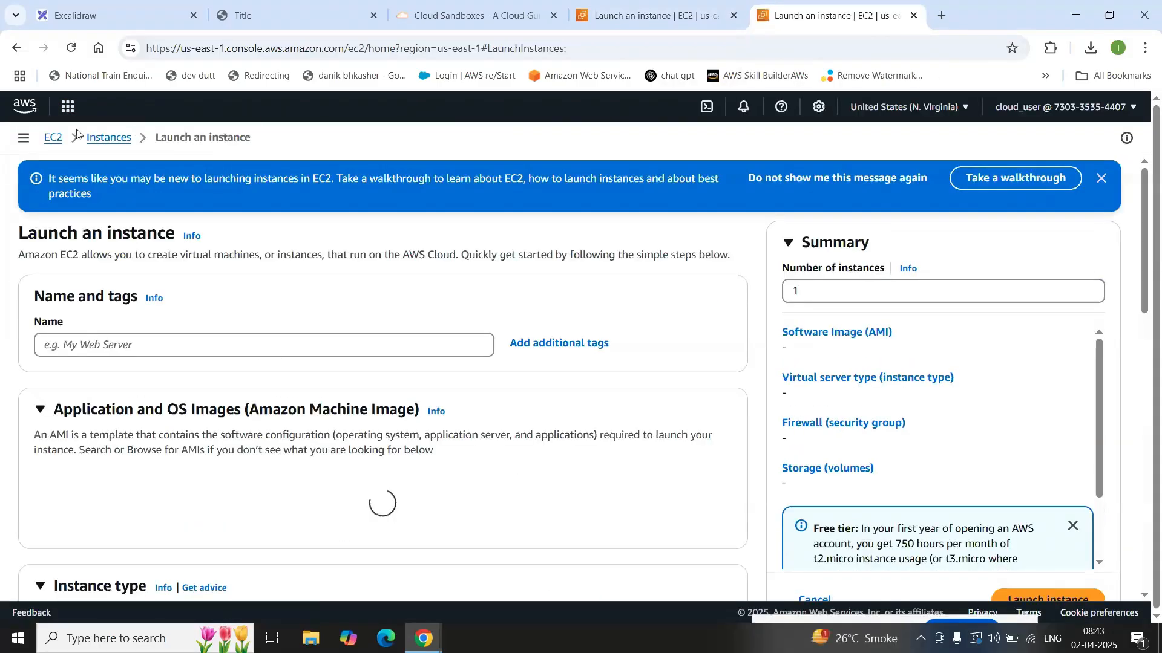
click(124, 104)
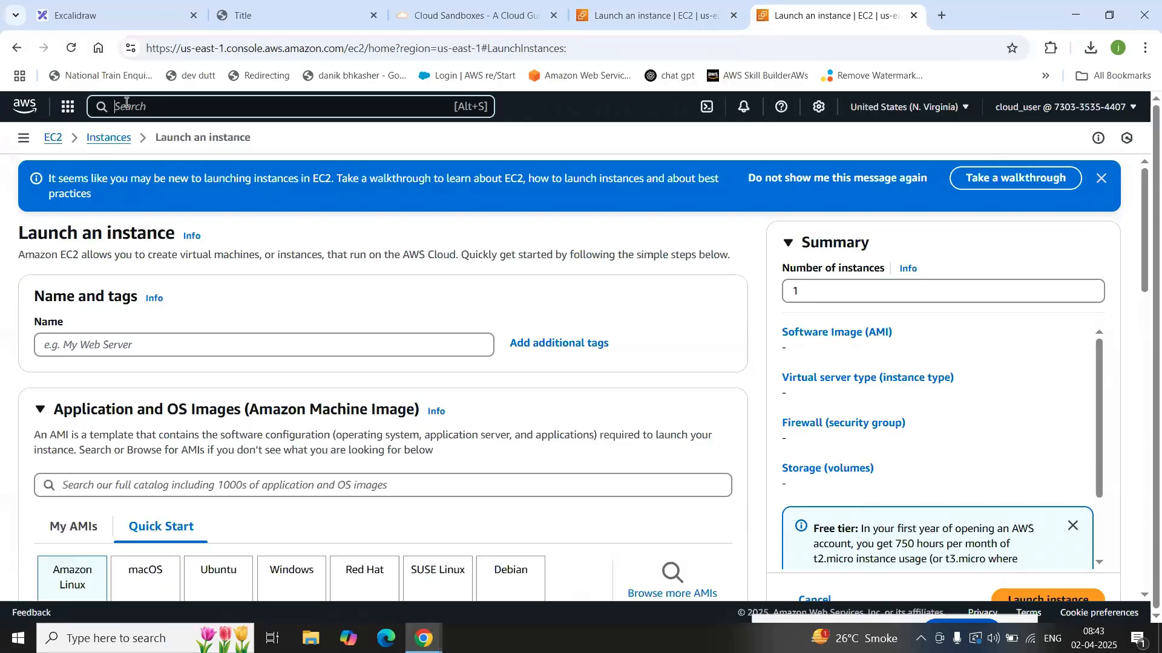
click(53, 138)
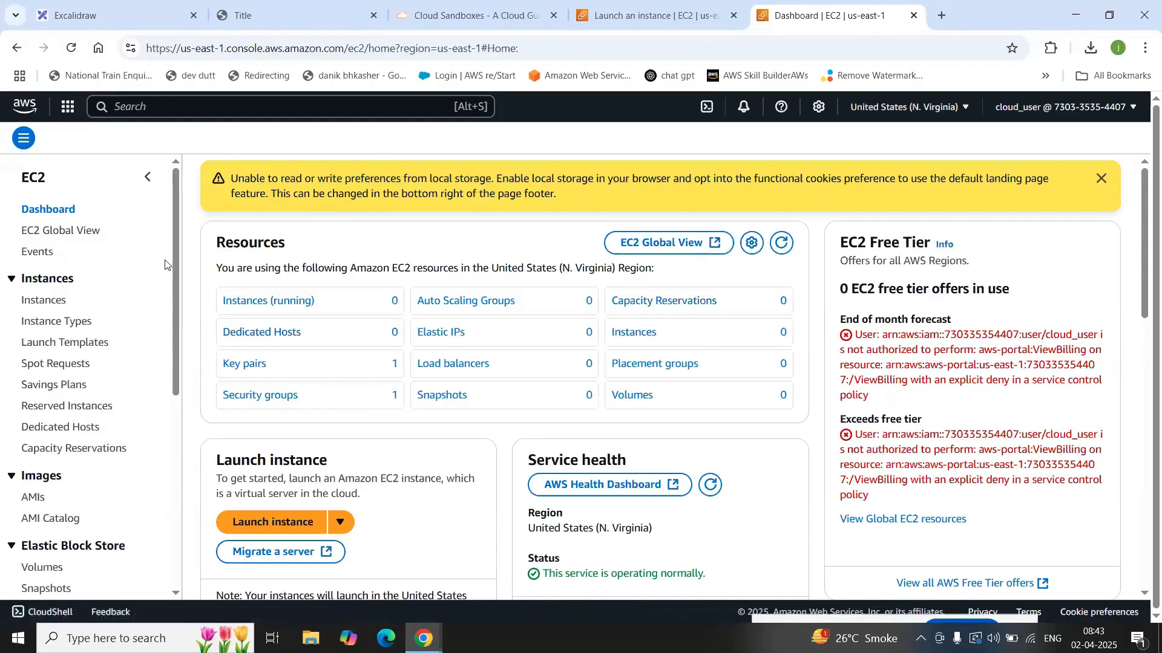
scroll(165, 265, down, 3)
scroll(165, 264, down, 3)
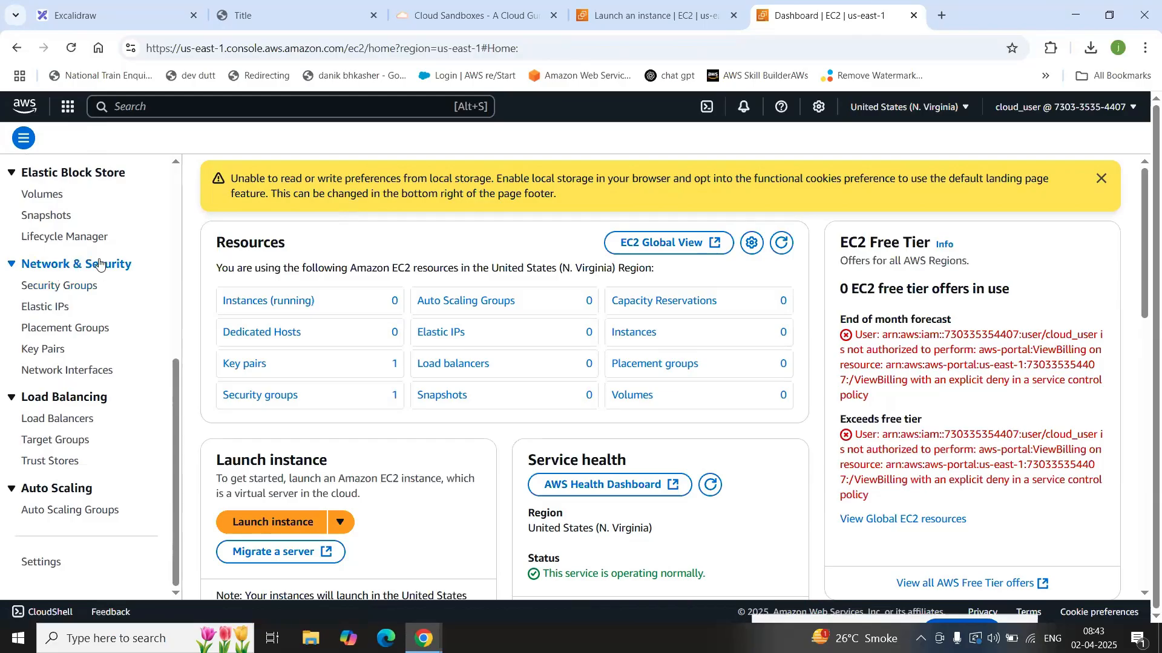
click(65, 286)
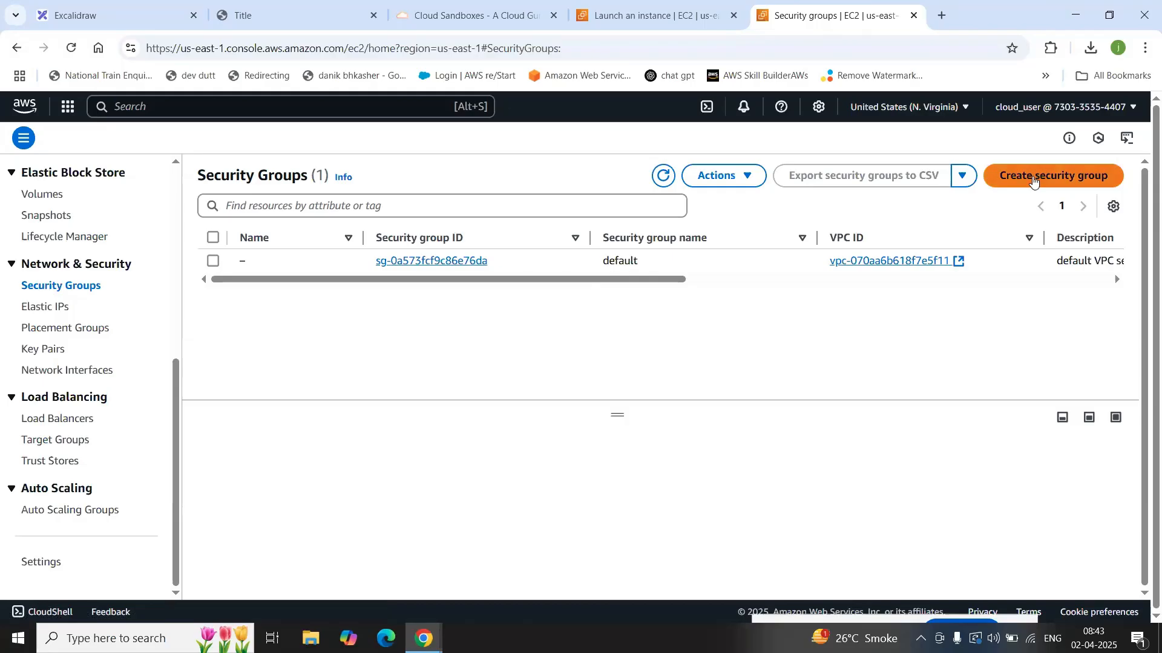
Step: Start creating a new security group with mysec4all as both its name and its description
click(1034, 178)
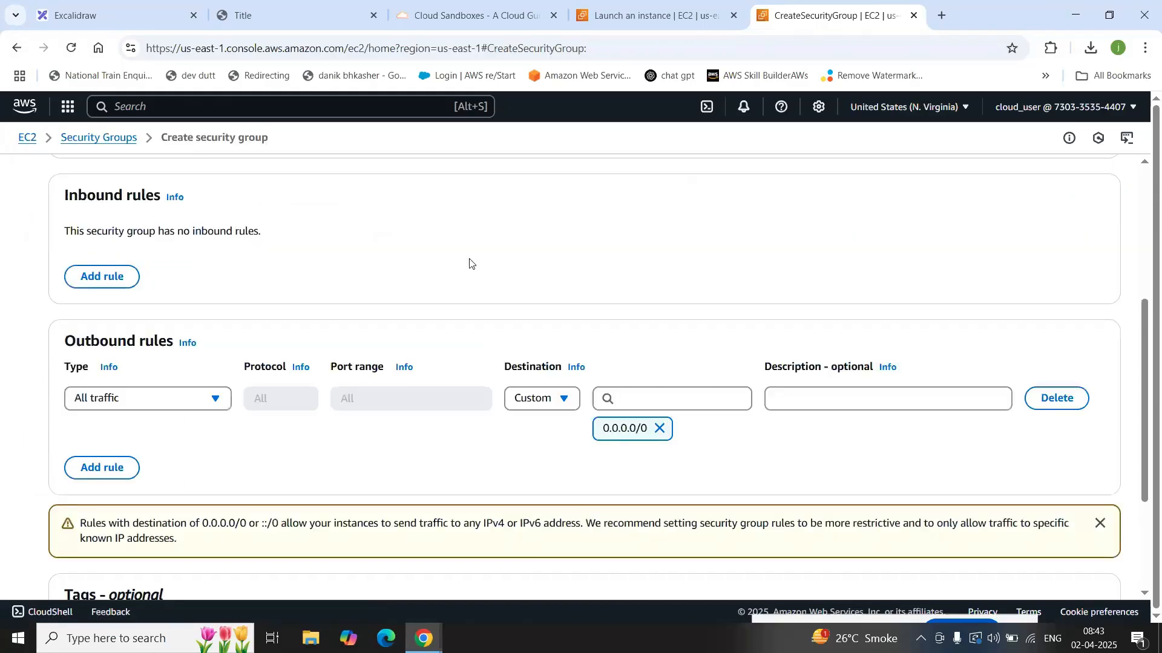
scroll(469, 263, up, 5)
click(174, 280)
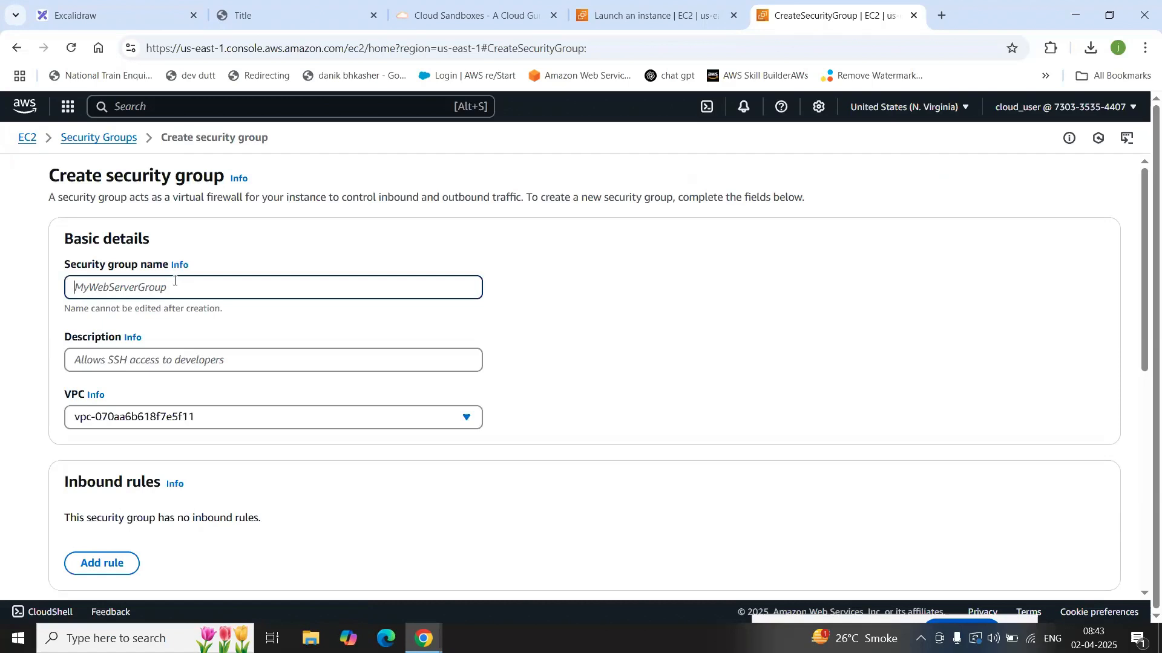
text(mysec4all)
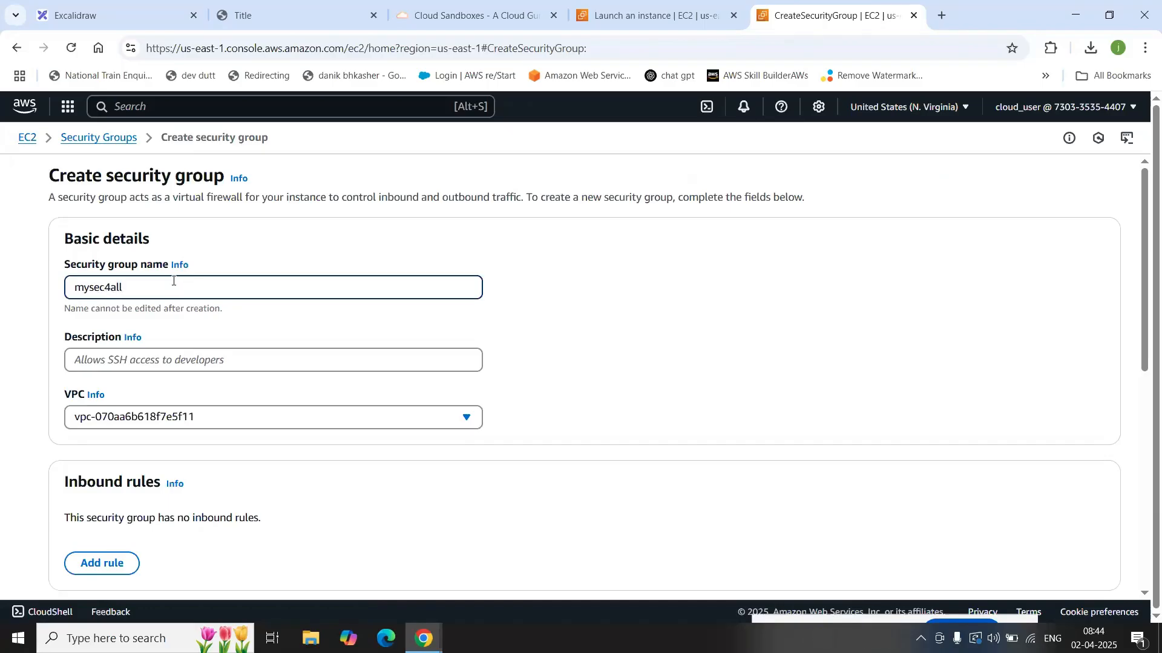
key(ctrl+a)
key(ctrl+c)
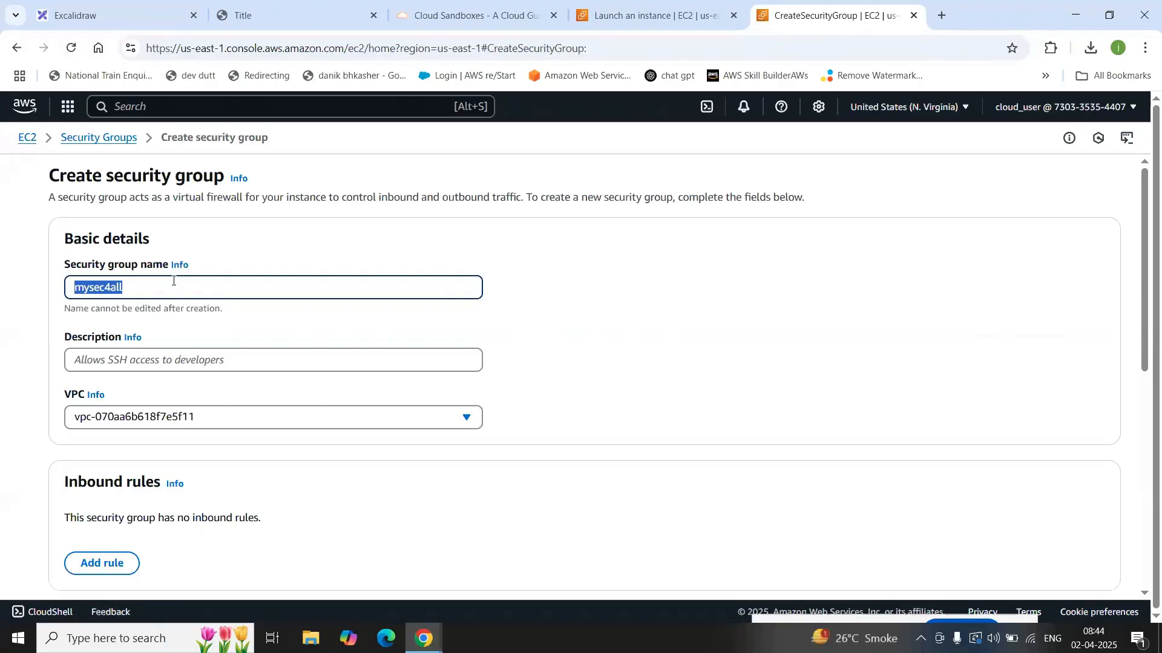
click(156, 360)
key(ctrl+v)
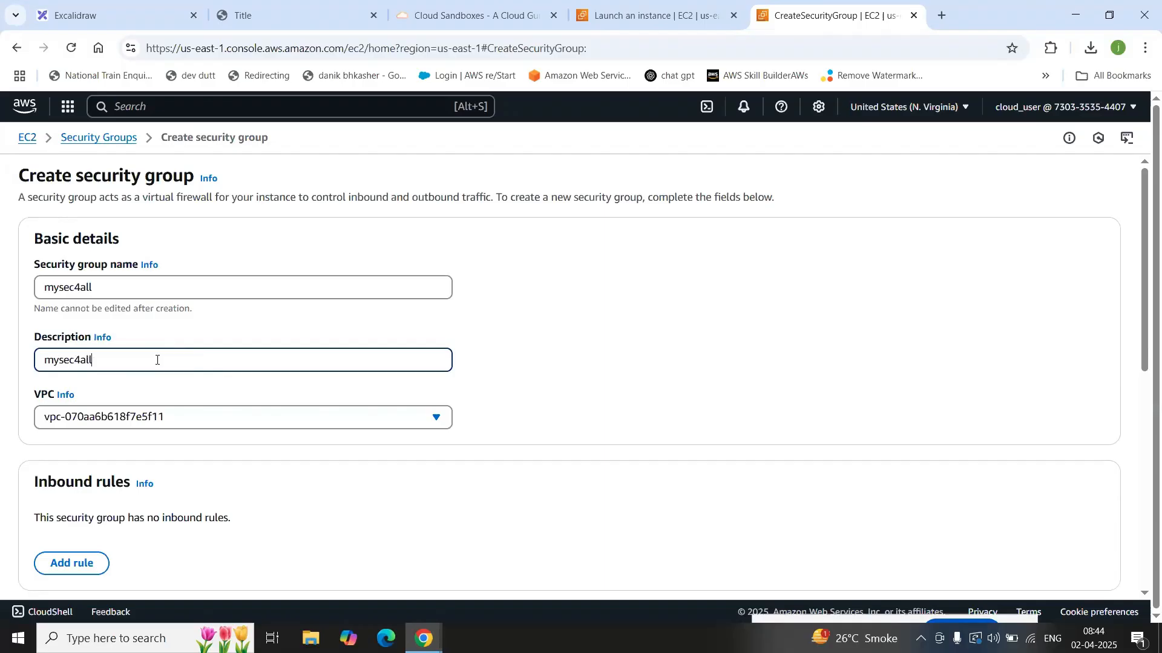
Step: Choose the default VPC for the new security group and review its basic details
scroll(158, 360, down, 2)
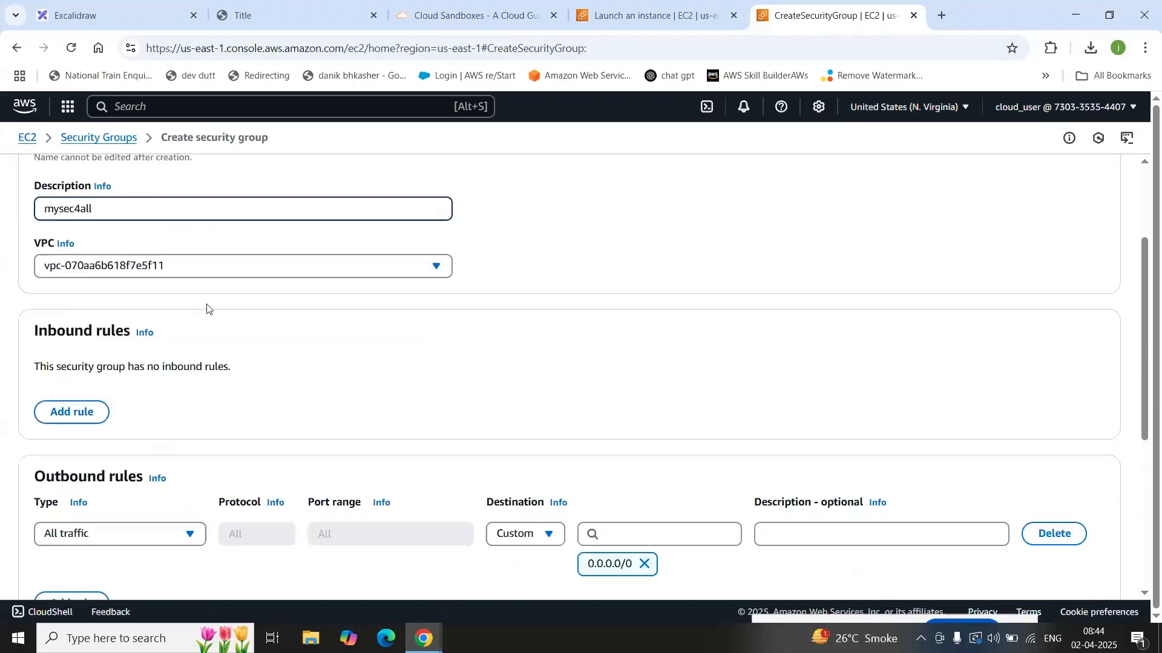
click(275, 267)
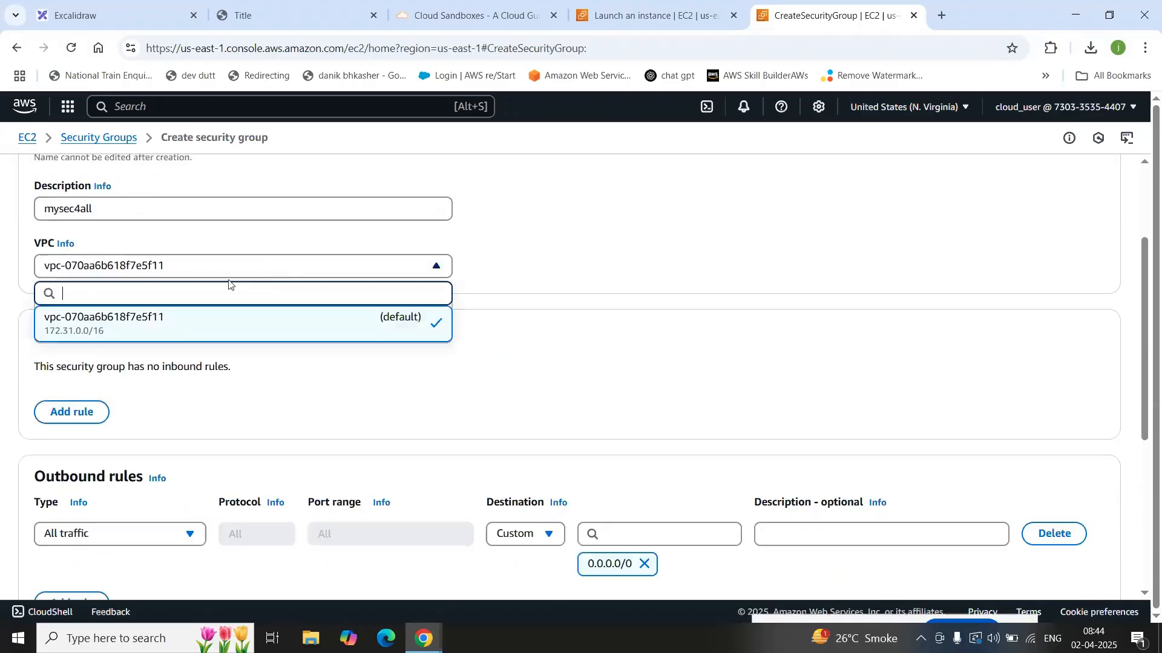
click(180, 325)
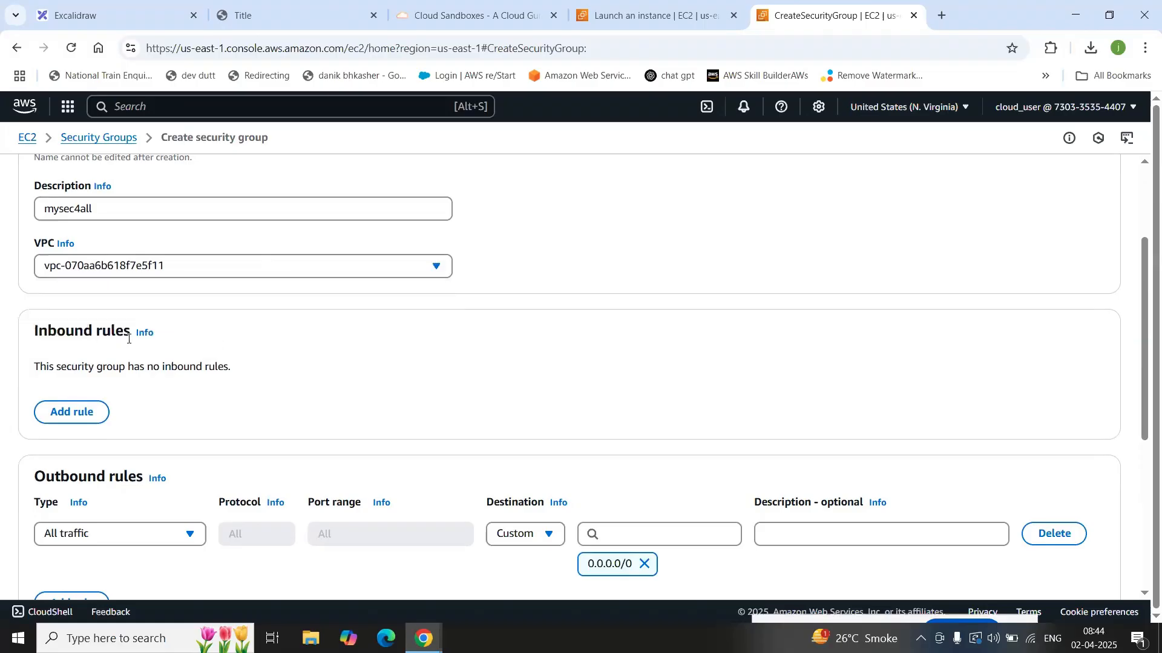
scroll(208, 337, up, 3)
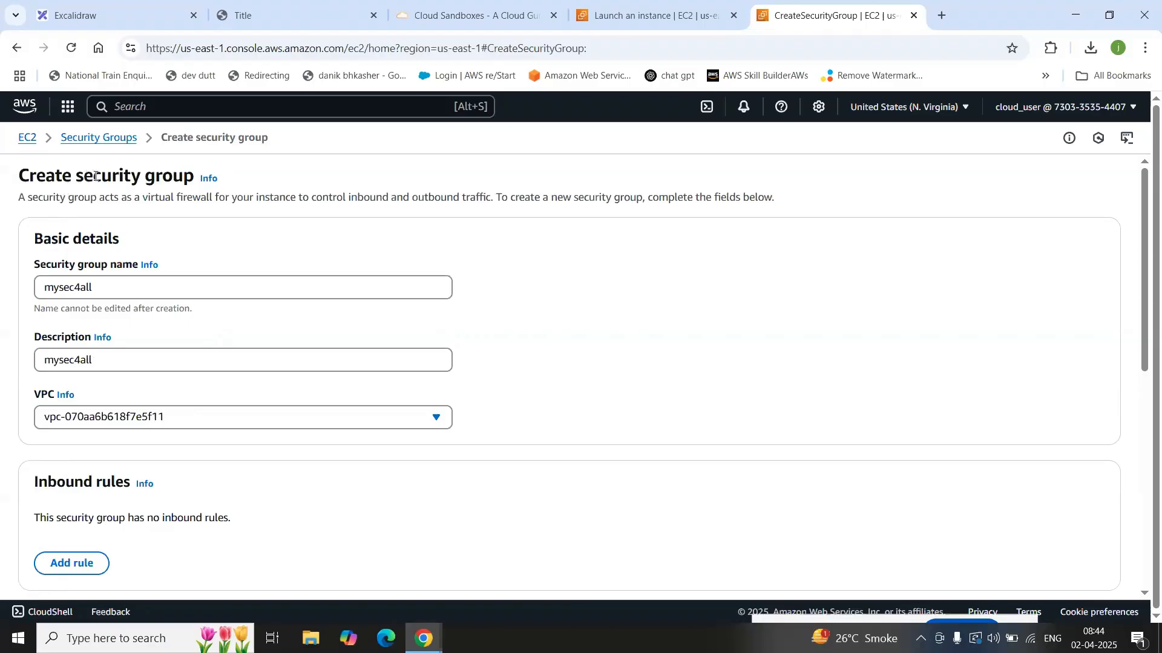
Step: Add an inbound rule of type SSH with its source set to Anywhere-IPv4
scroll(96, 176, down, 3)
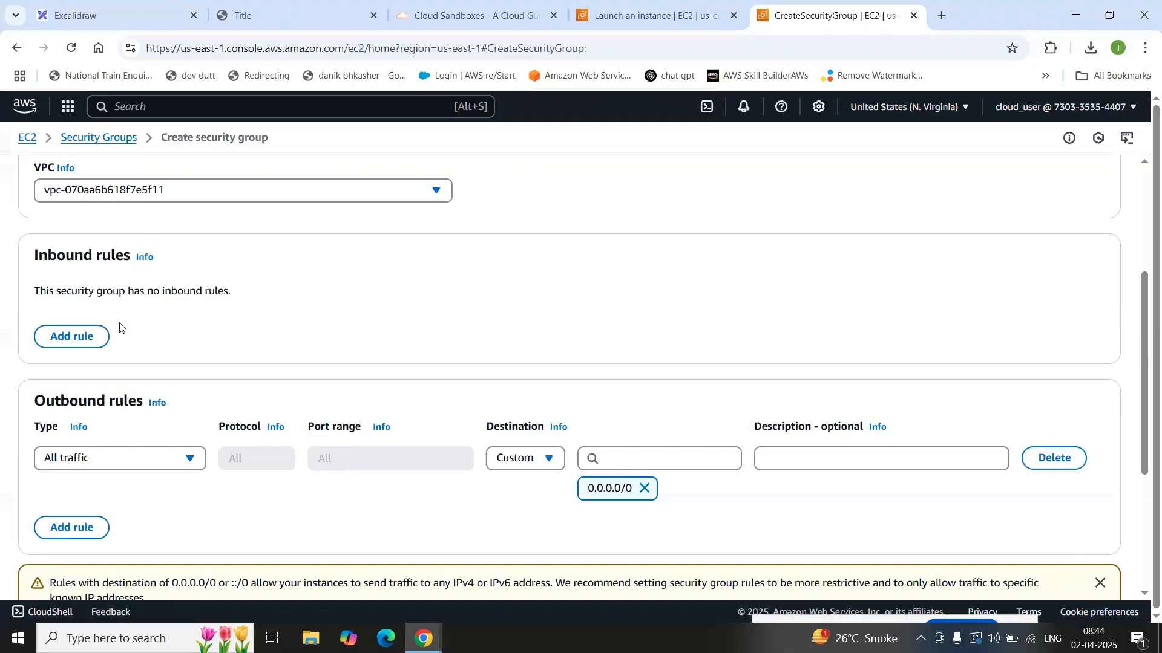
click(92, 343)
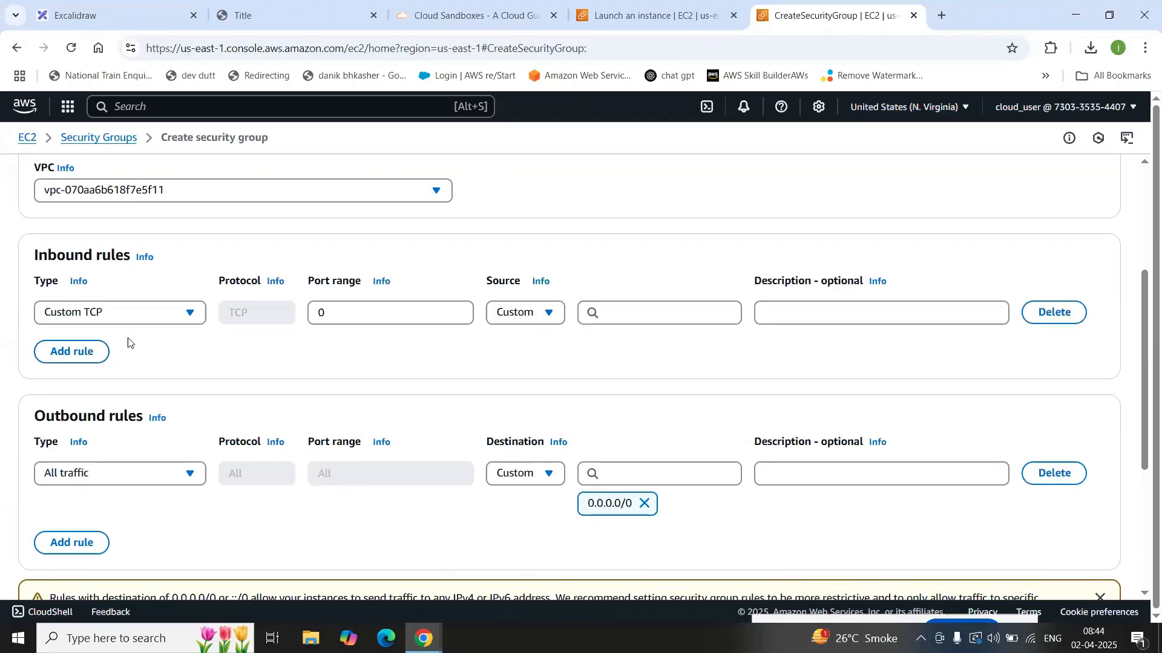
click(194, 316)
scroll(200, 389, down, 2)
drag(199, 389, 220, 356)
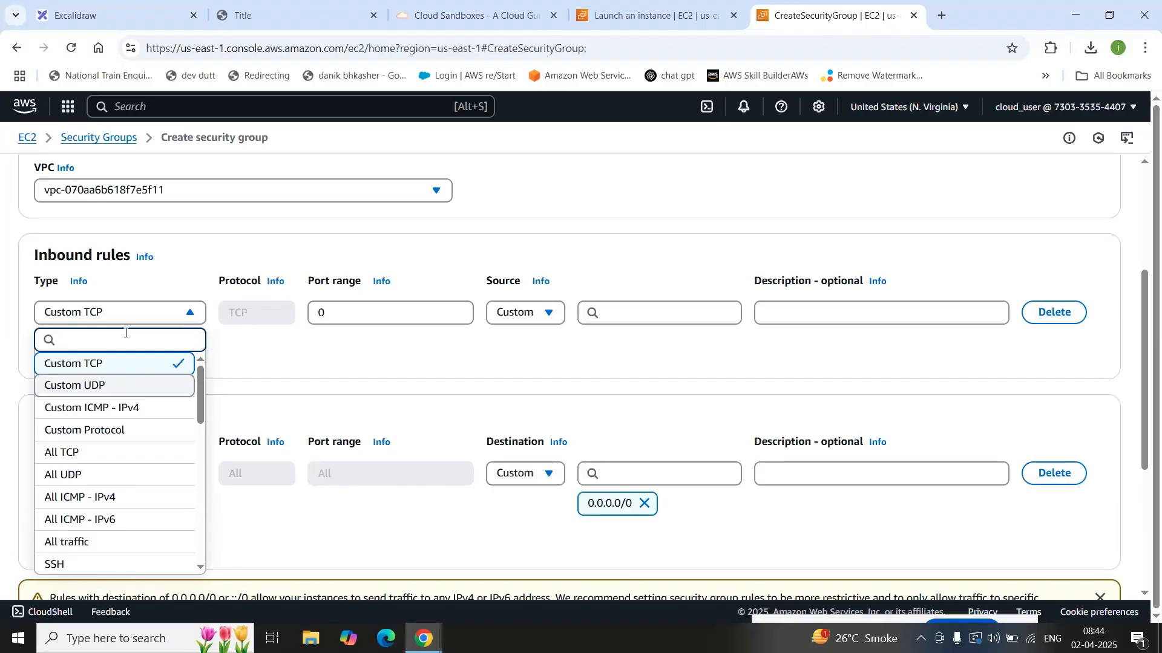
text(ss)
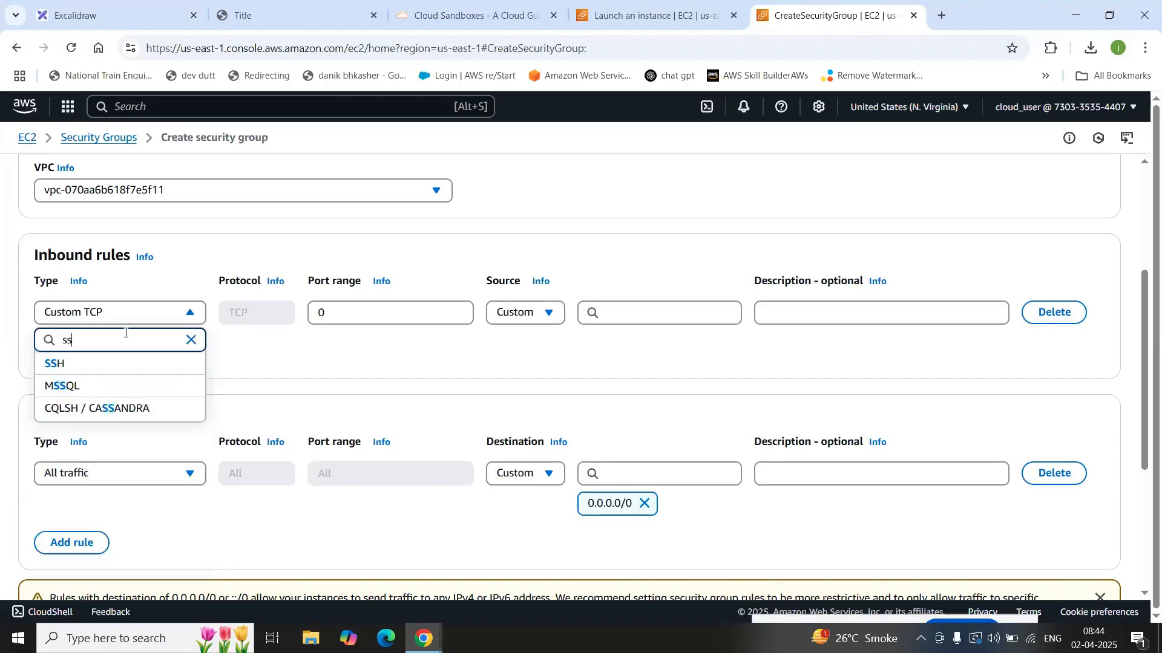
click(85, 364)
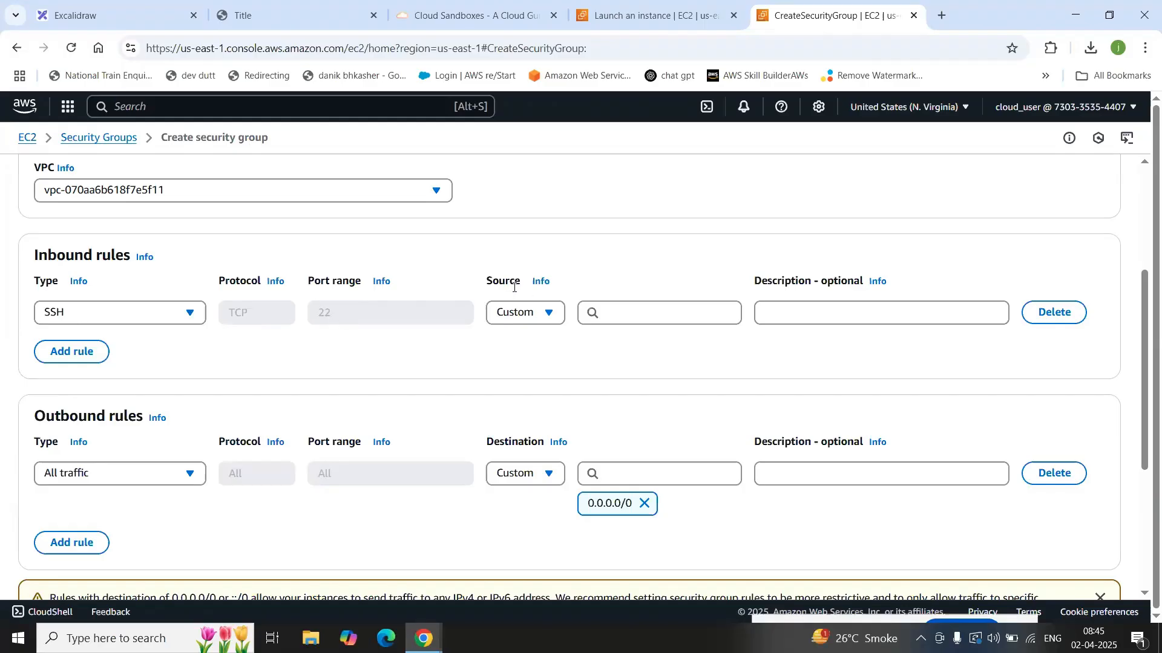
click(549, 313)
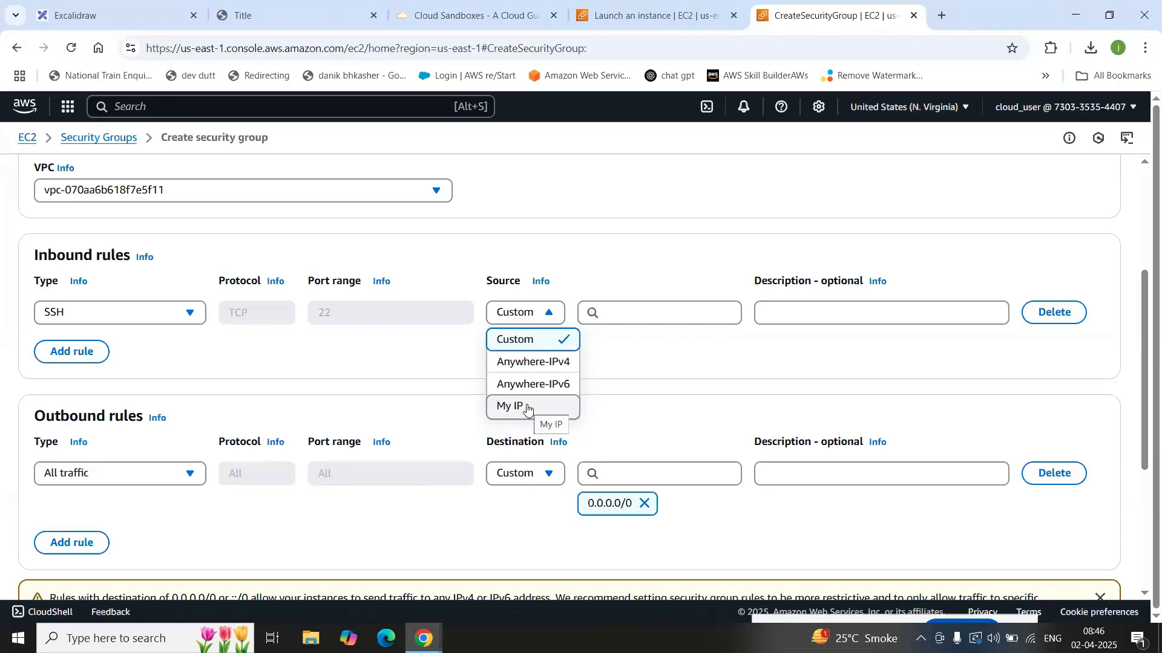
click(565, 365)
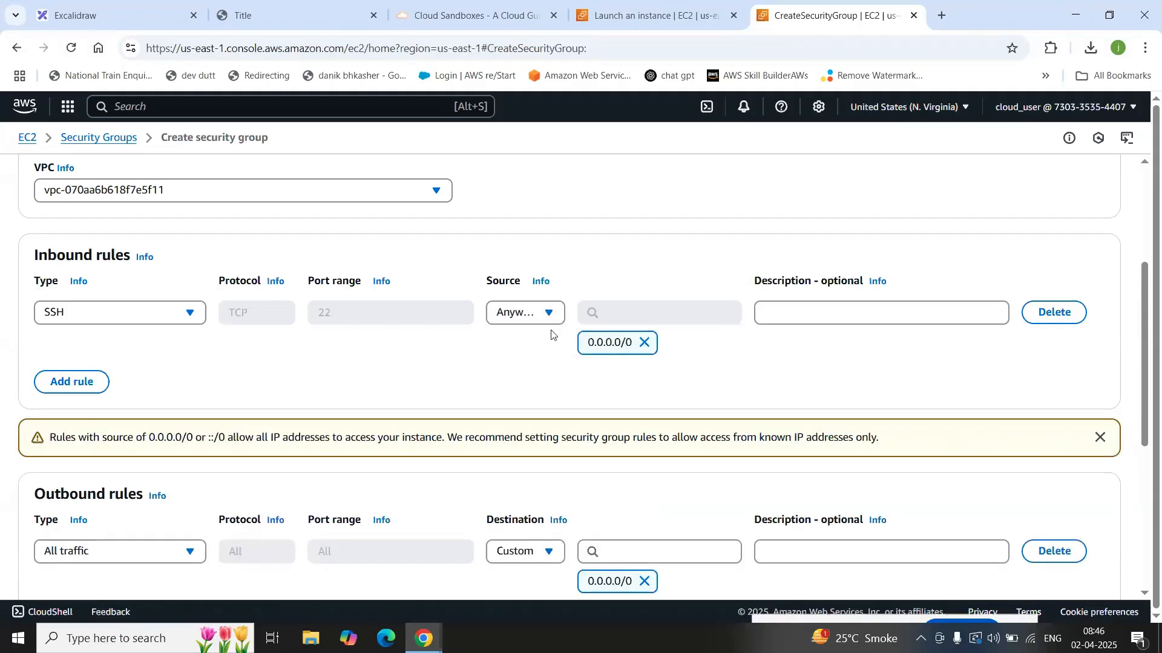
Step: Add a second inbound rule of type HTTP with its source set to Anywhere-IPv4
click(66, 383)
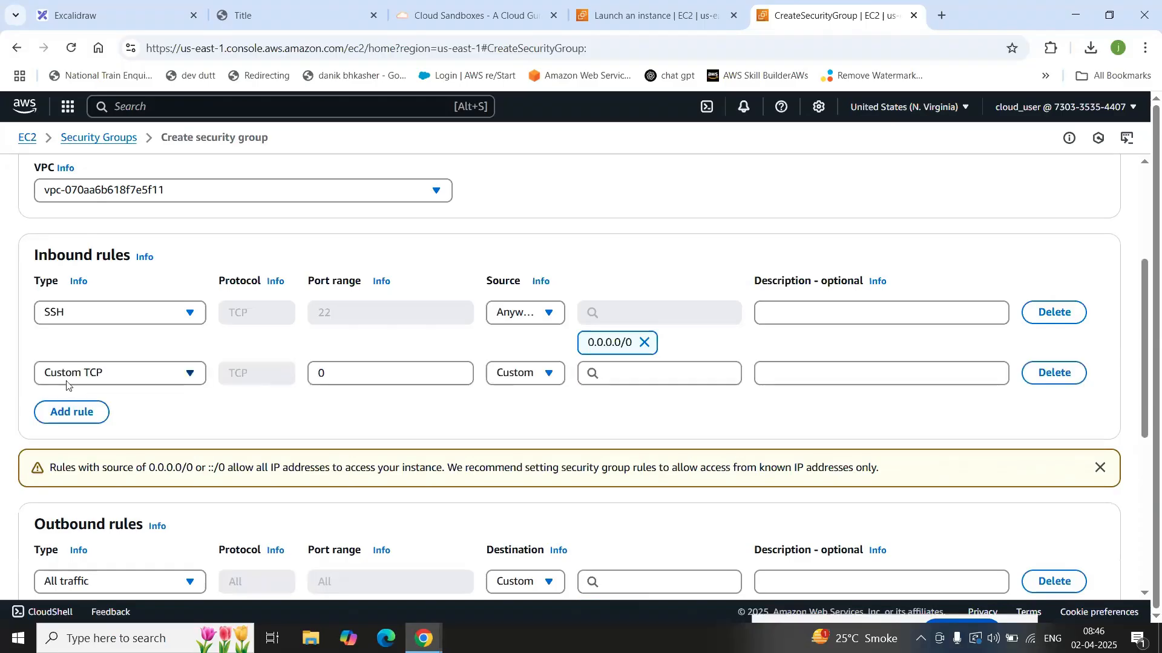
click(167, 375)
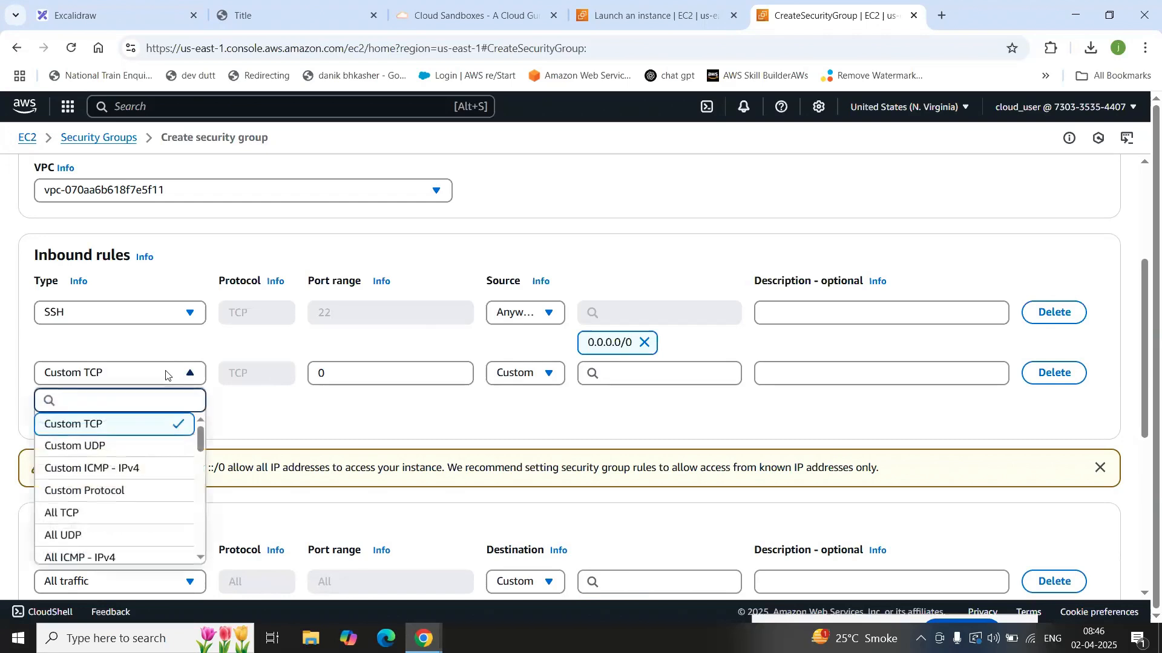
text(htt)
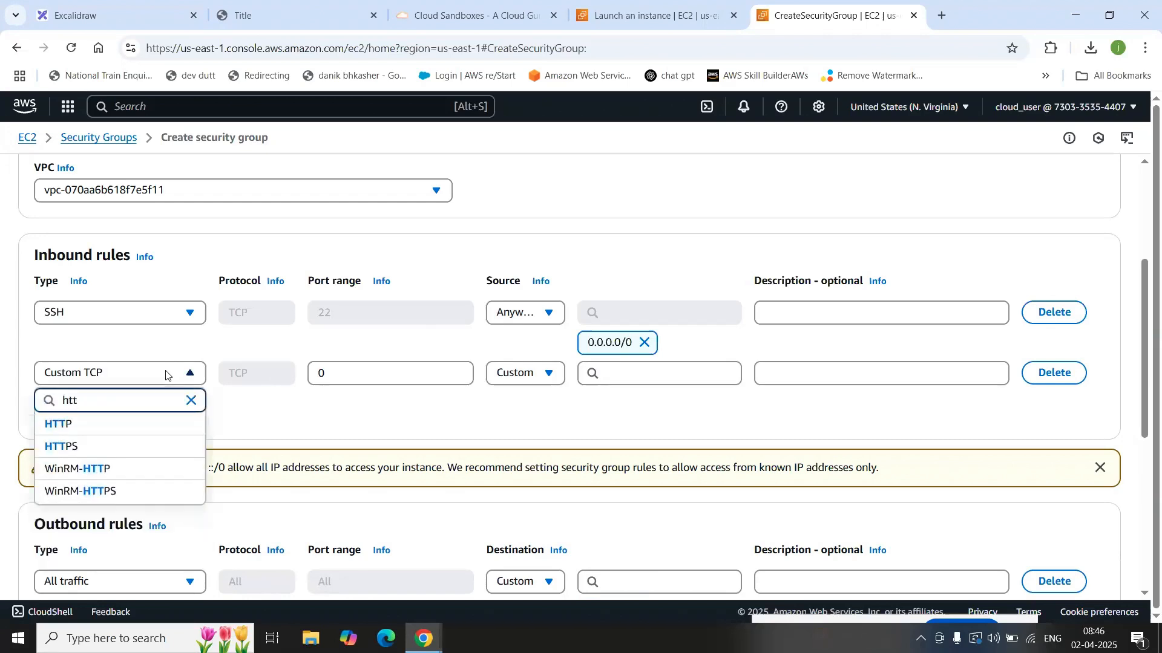
key(Escape)
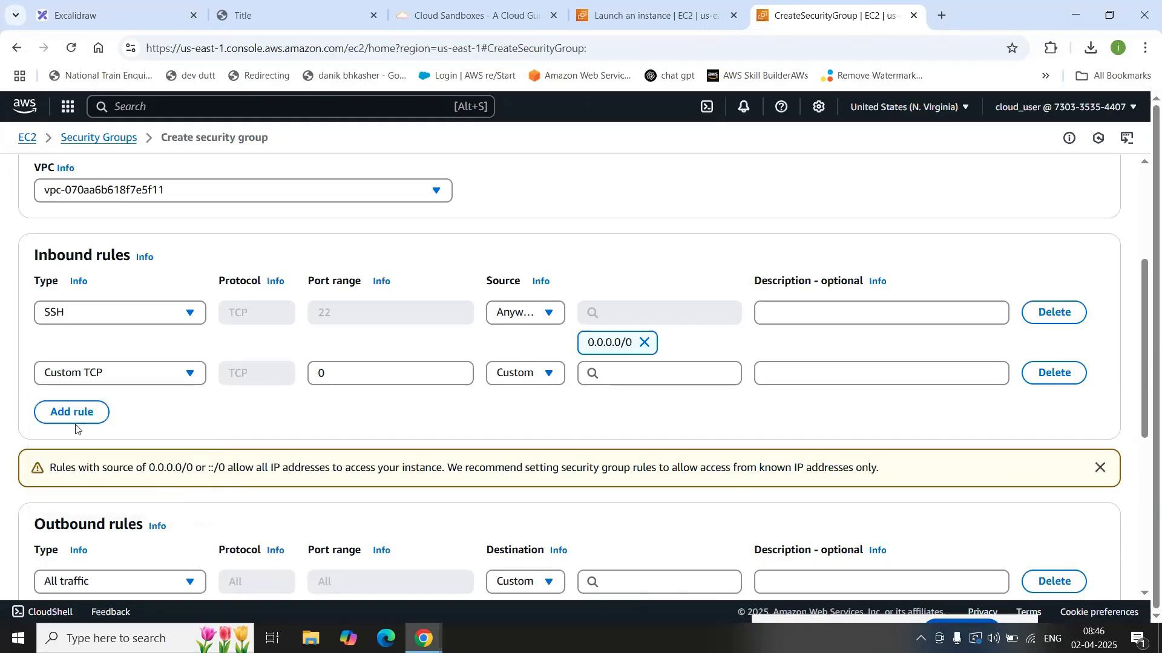
click(183, 374)
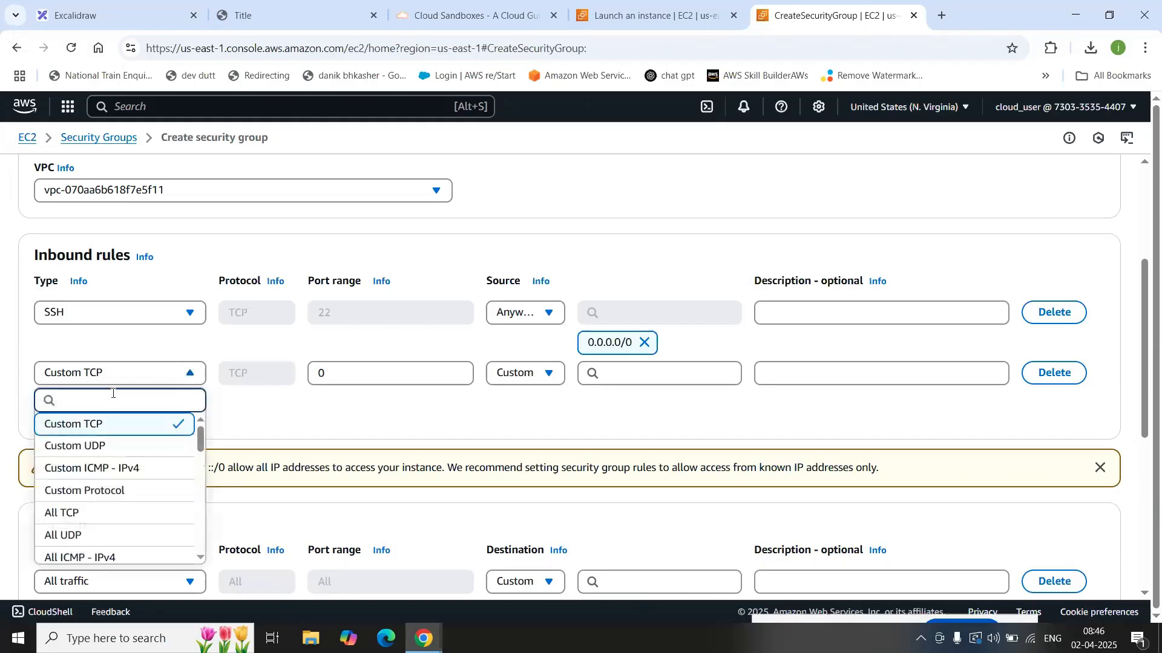
text(htt)
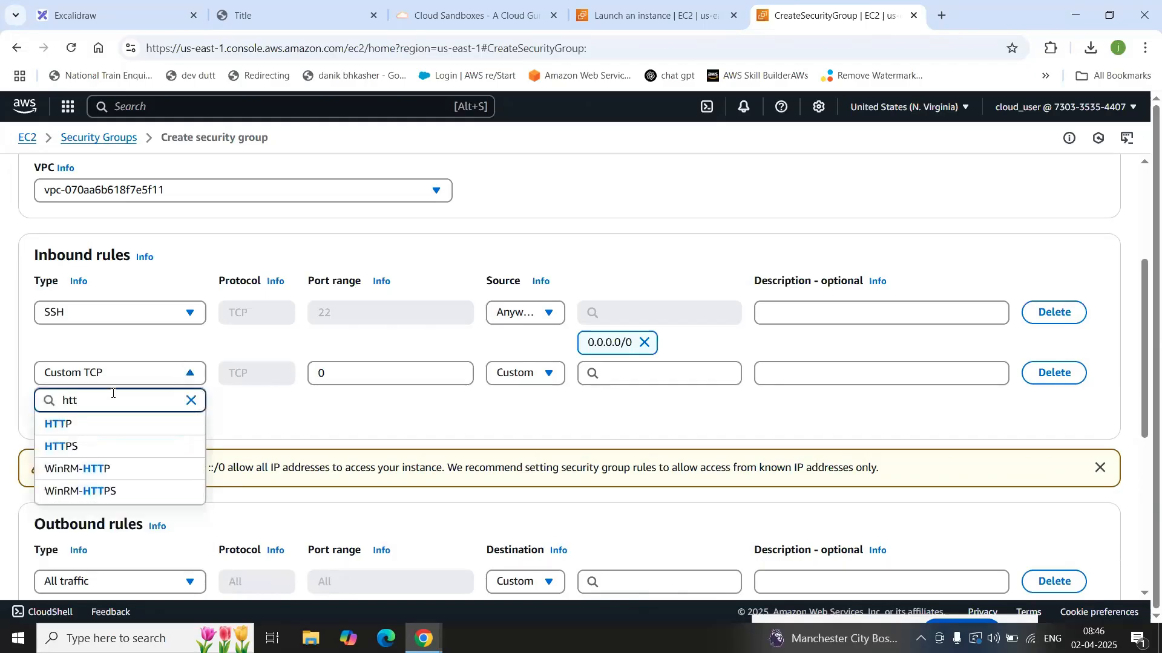
click(112, 426)
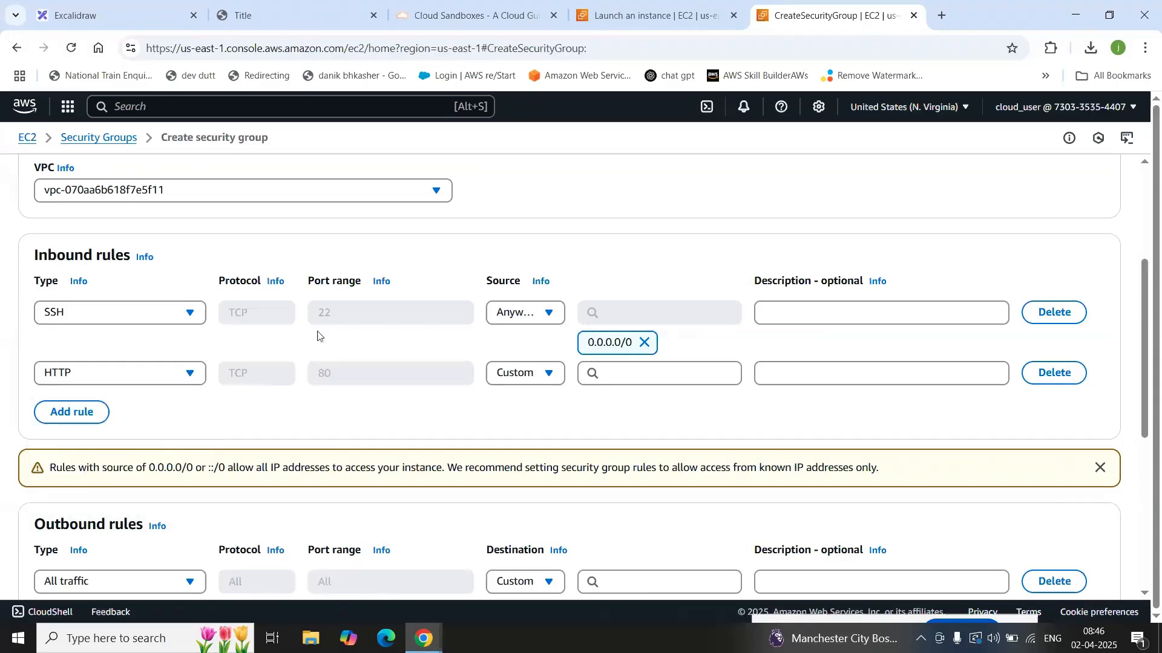
click(549, 372)
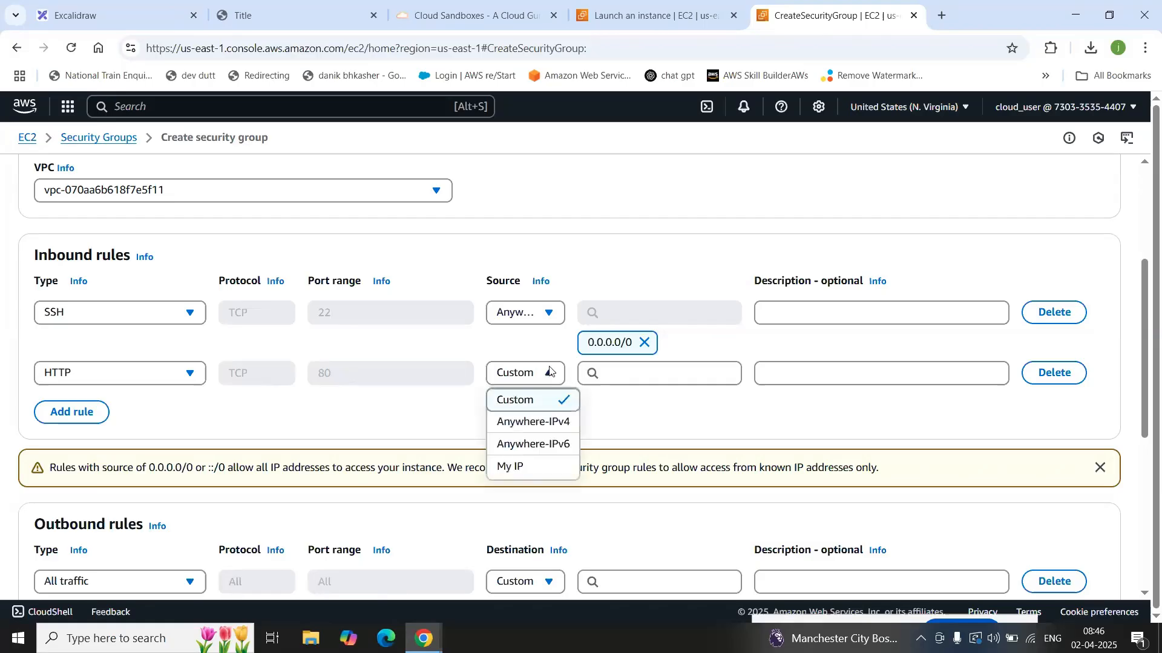
click(570, 427)
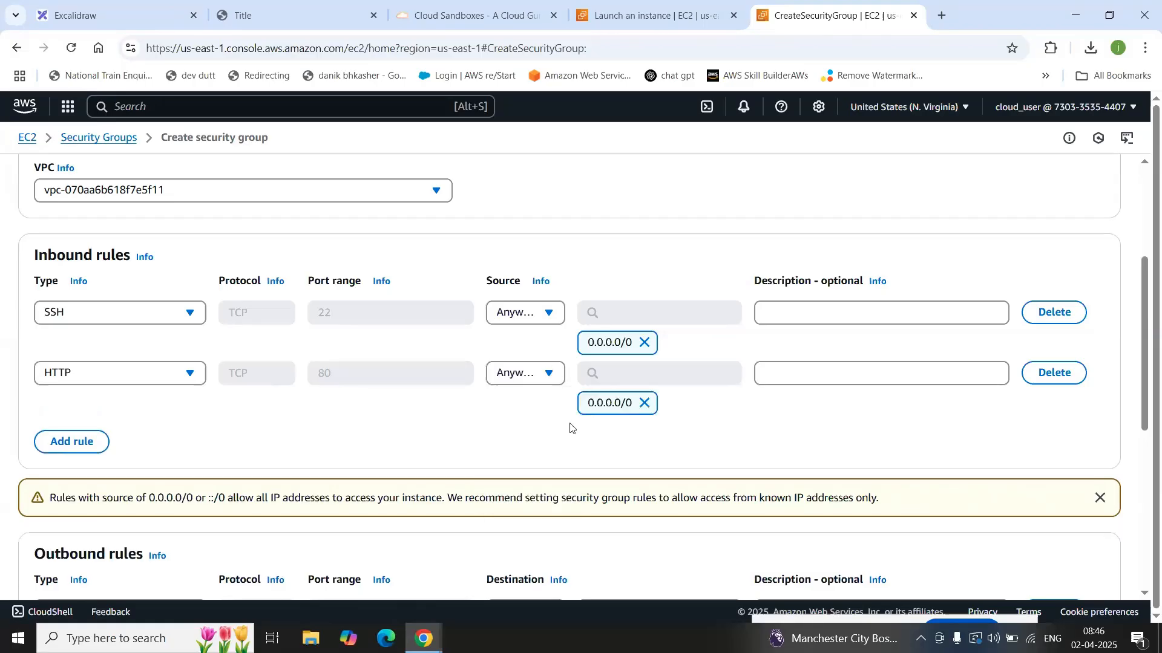
Step: Add a third inbound rule of type Custom TCP with port range 3309
click(90, 448)
click(190, 437)
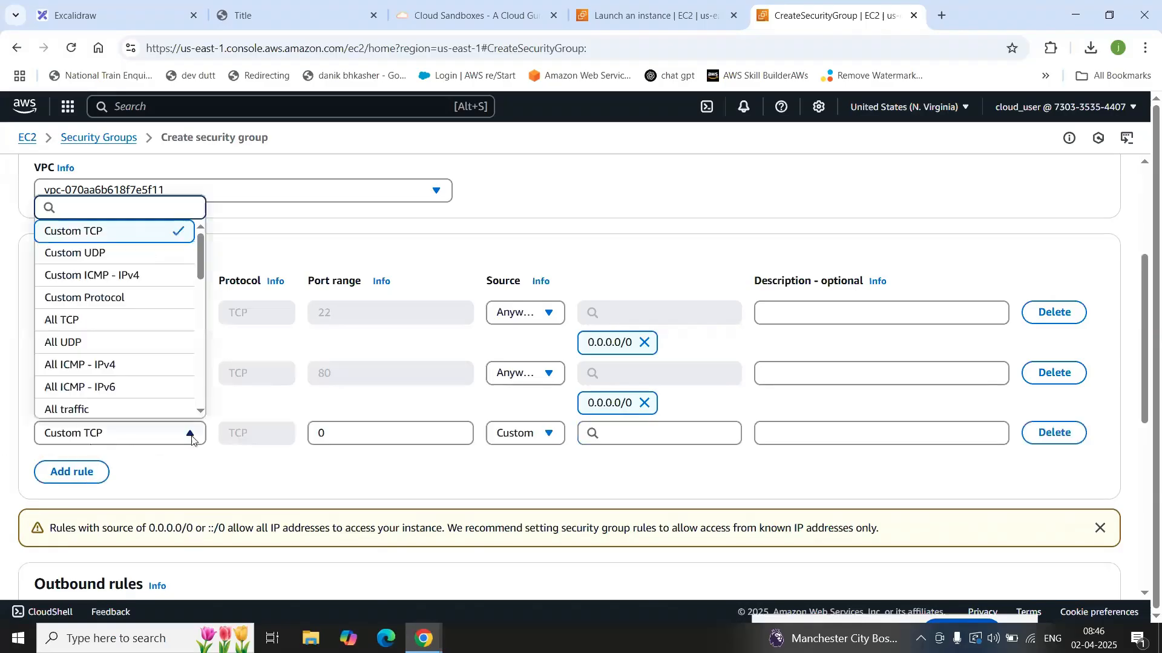
drag(202, 254, 204, 314)
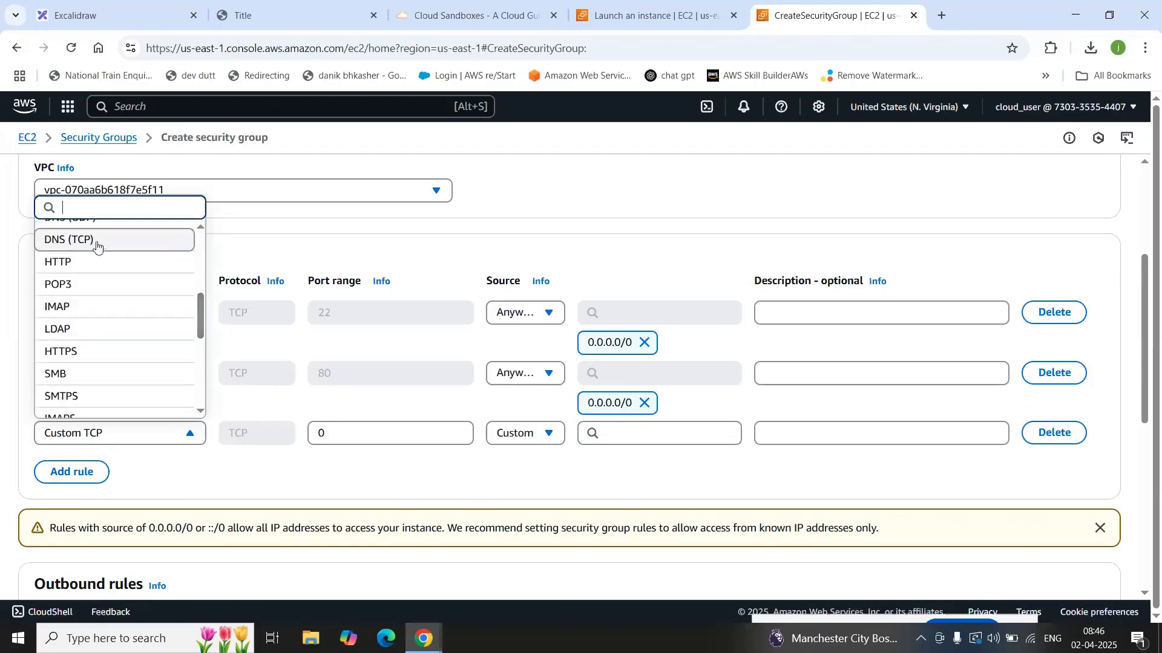
drag(197, 321, 204, 240)
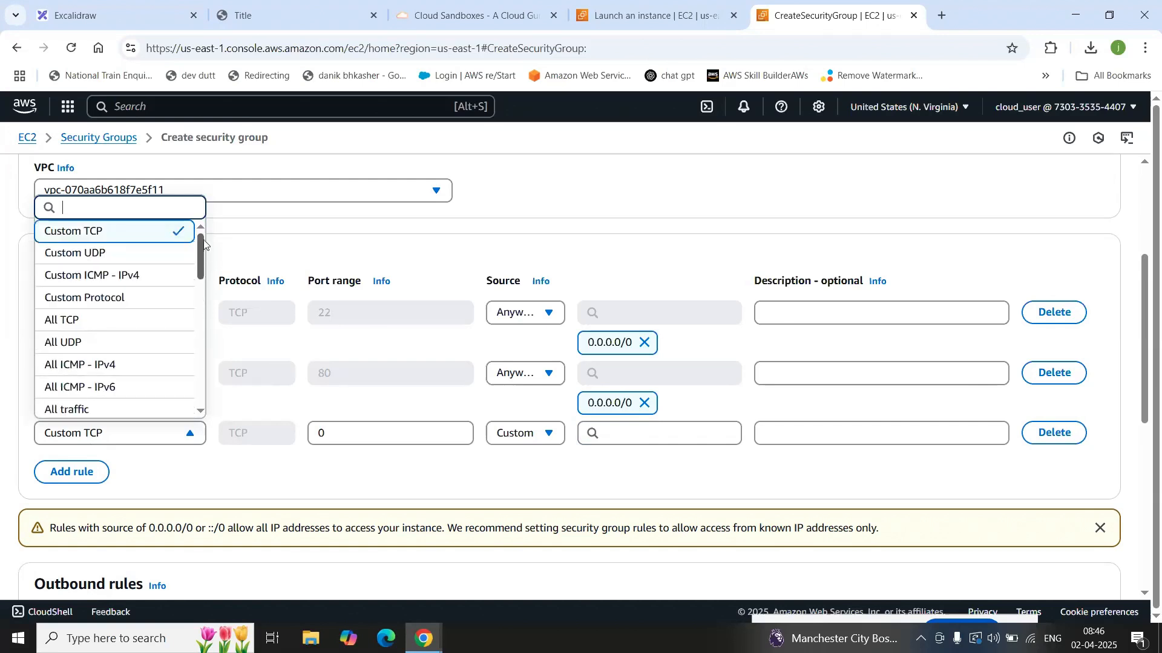
click(111, 237)
click(334, 432)
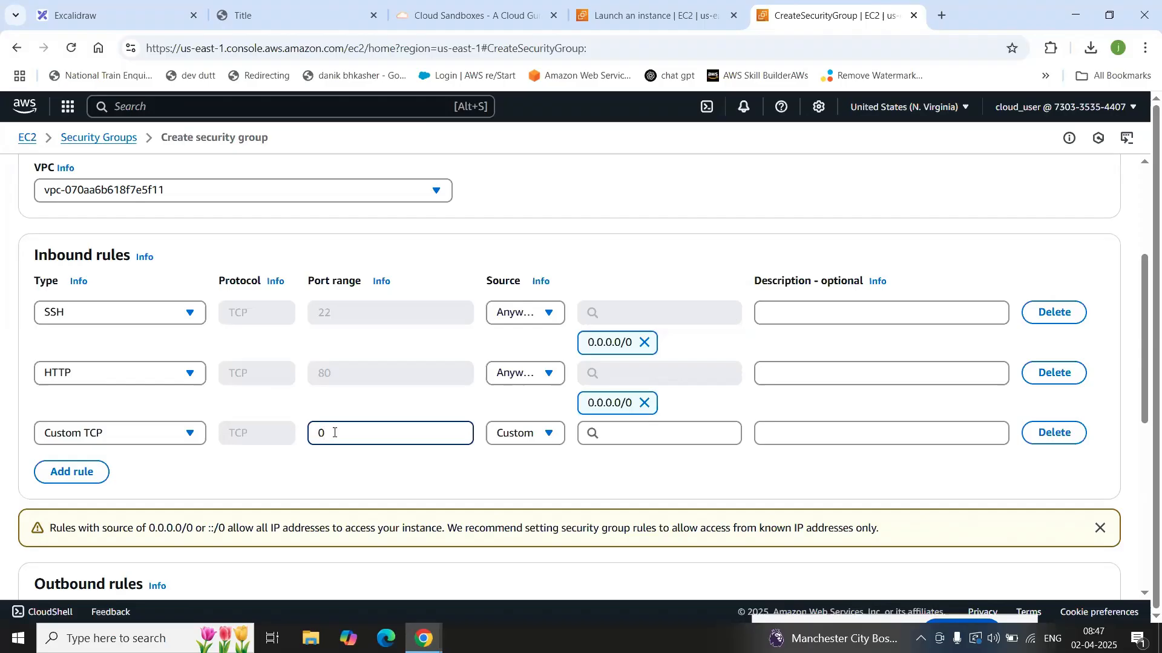
key(BackSpace)
text(3309)
Step: Keep Custom TCP as the type of the port 3309 inbound rule and set its source to Anywhere-IPv4
click(190, 434)
scroll(151, 333, down, 4)
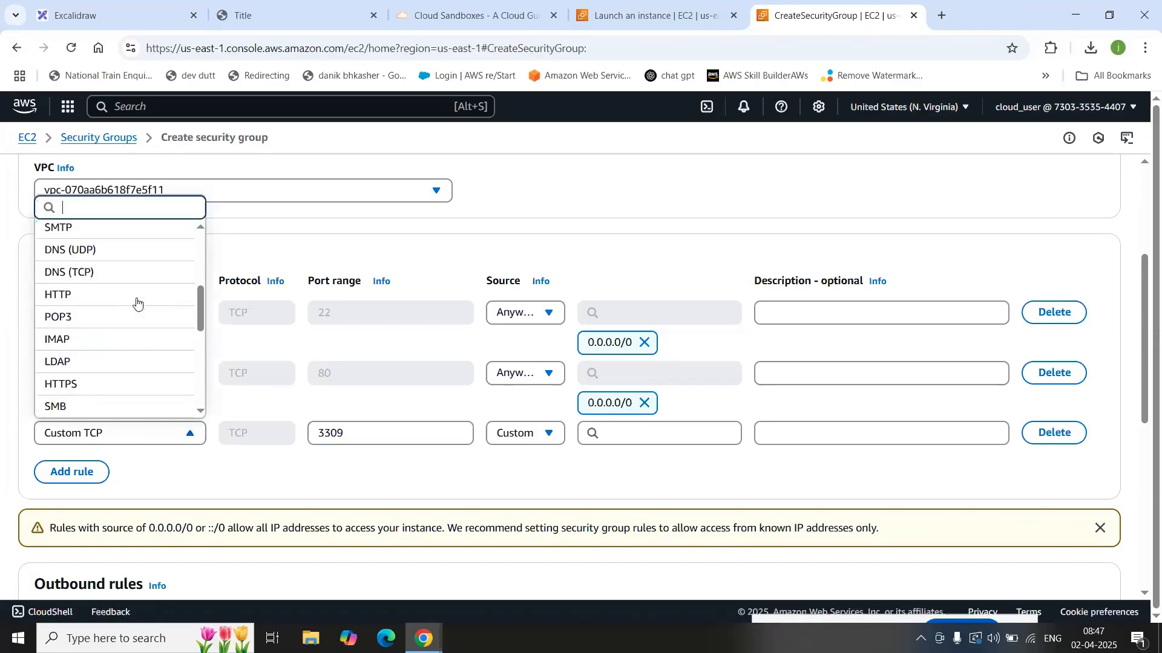
scroll(137, 302, down, 3)
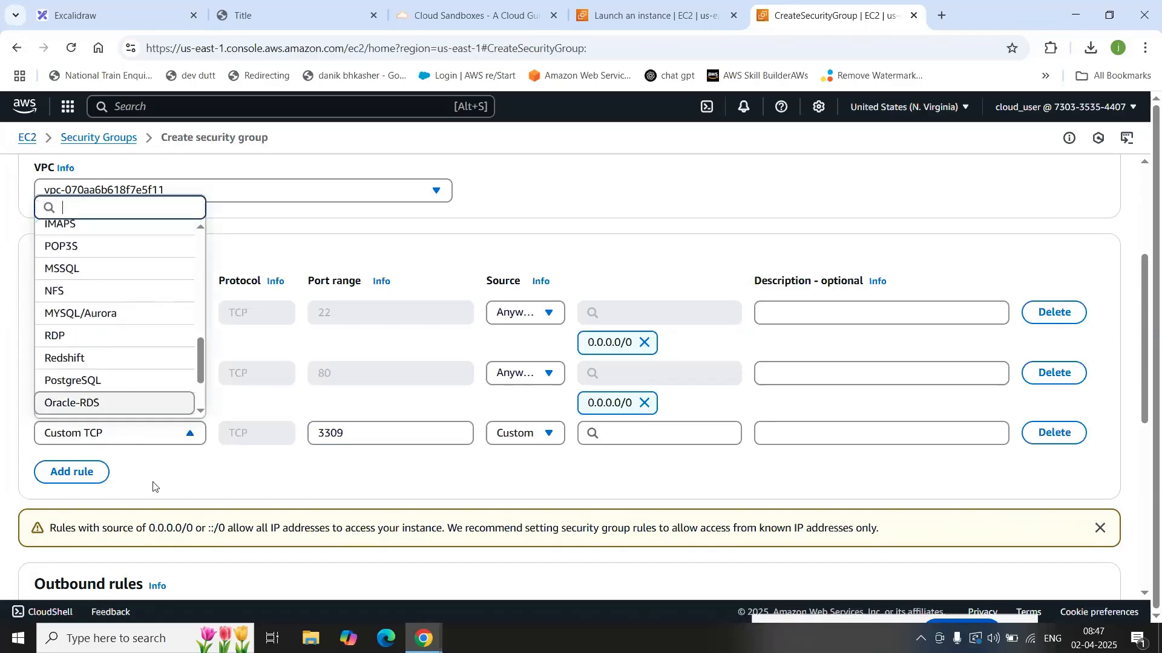
click(137, 438)
click(353, 435)
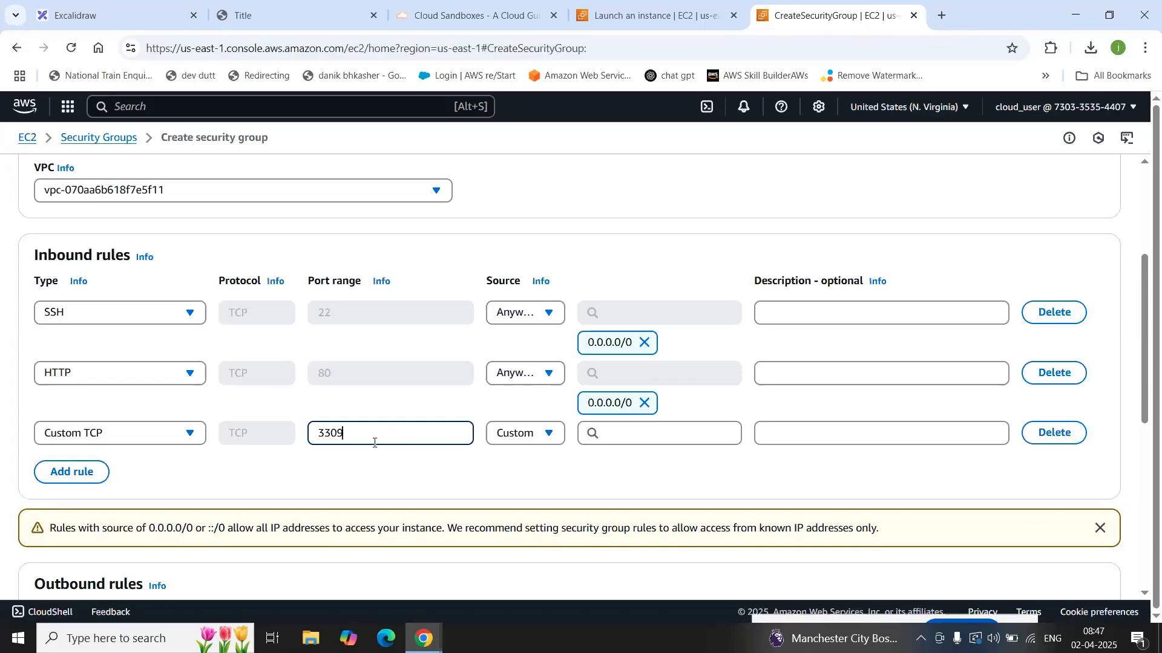
click(520, 435)
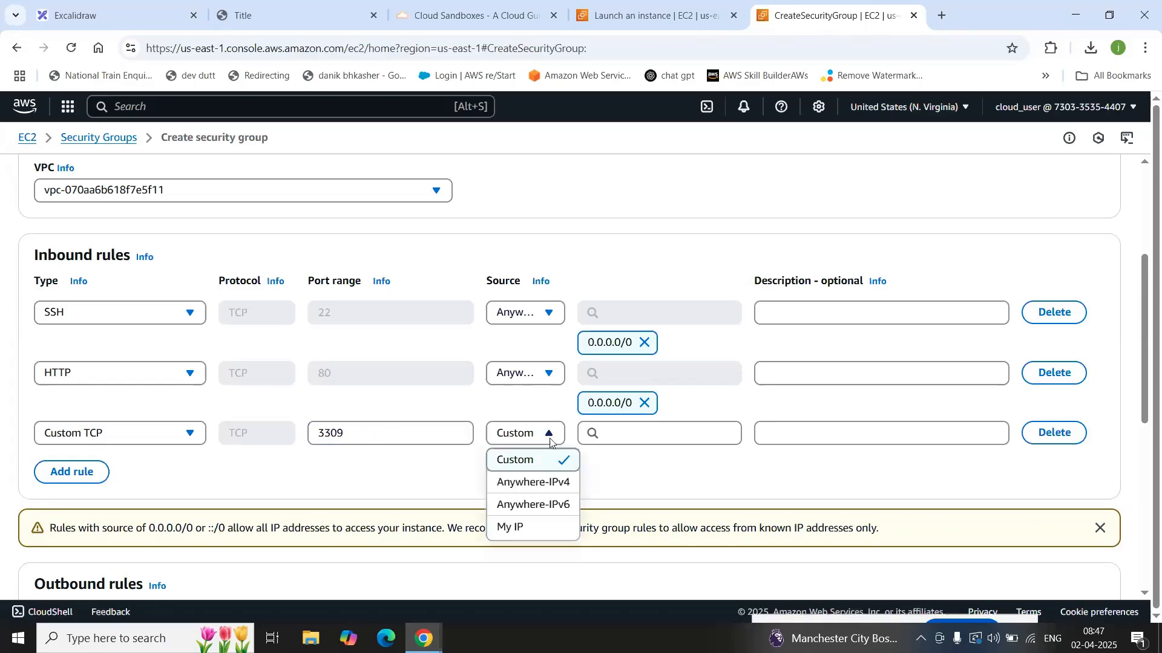
click(536, 484)
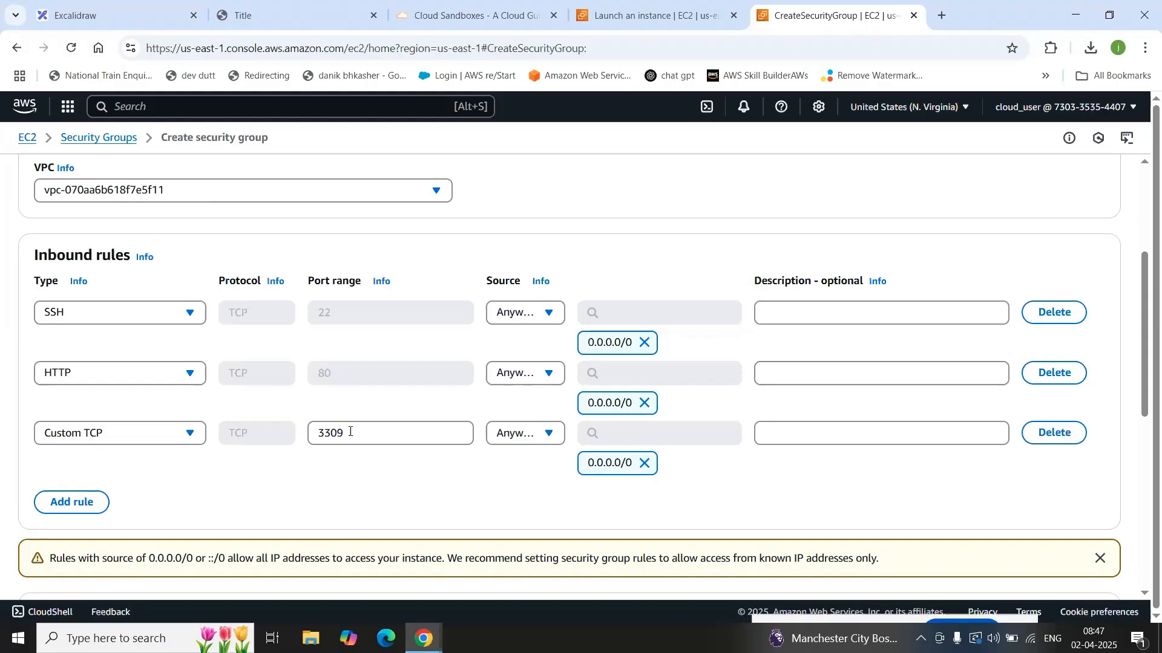
scroll(352, 432, down, 5)
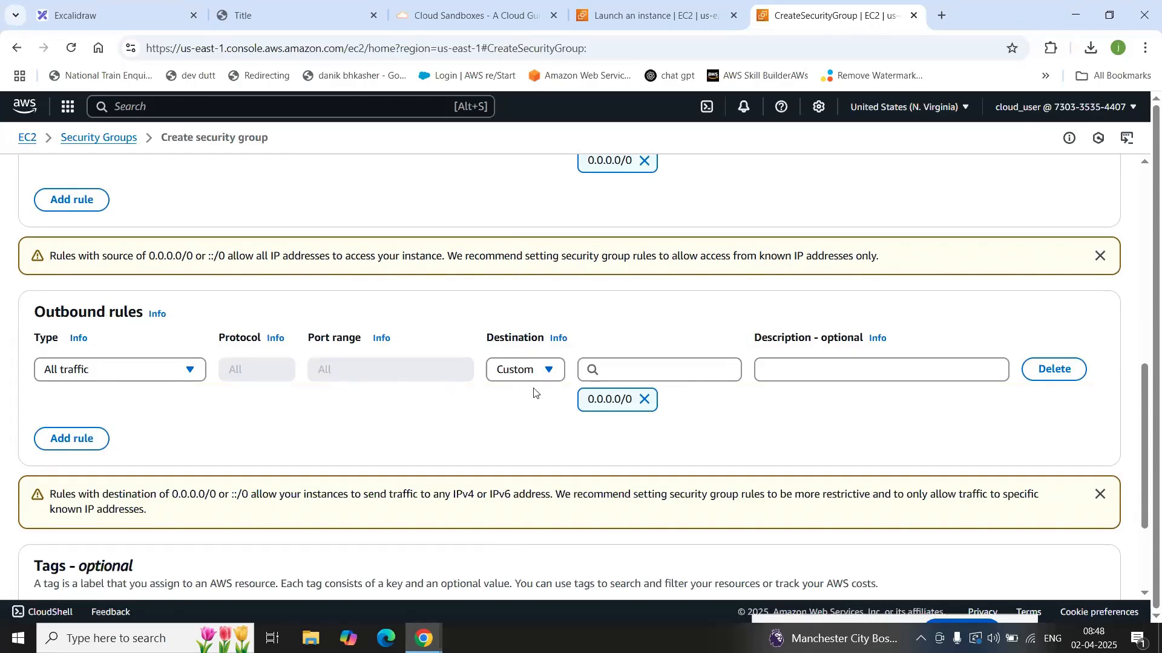
Step: Create the mysec4all security group, and open its details from the Security Groups list to review its inbound rules
scroll(456, 410, down, 3)
click(1050, 555)
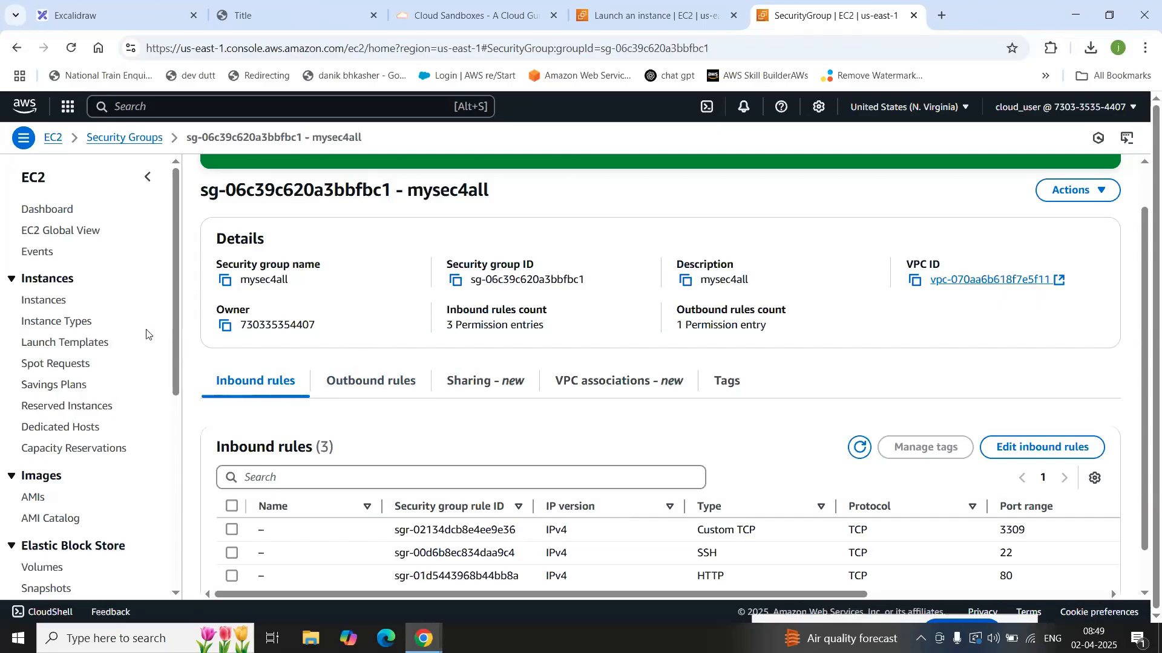
scroll(65, 565, down, 2)
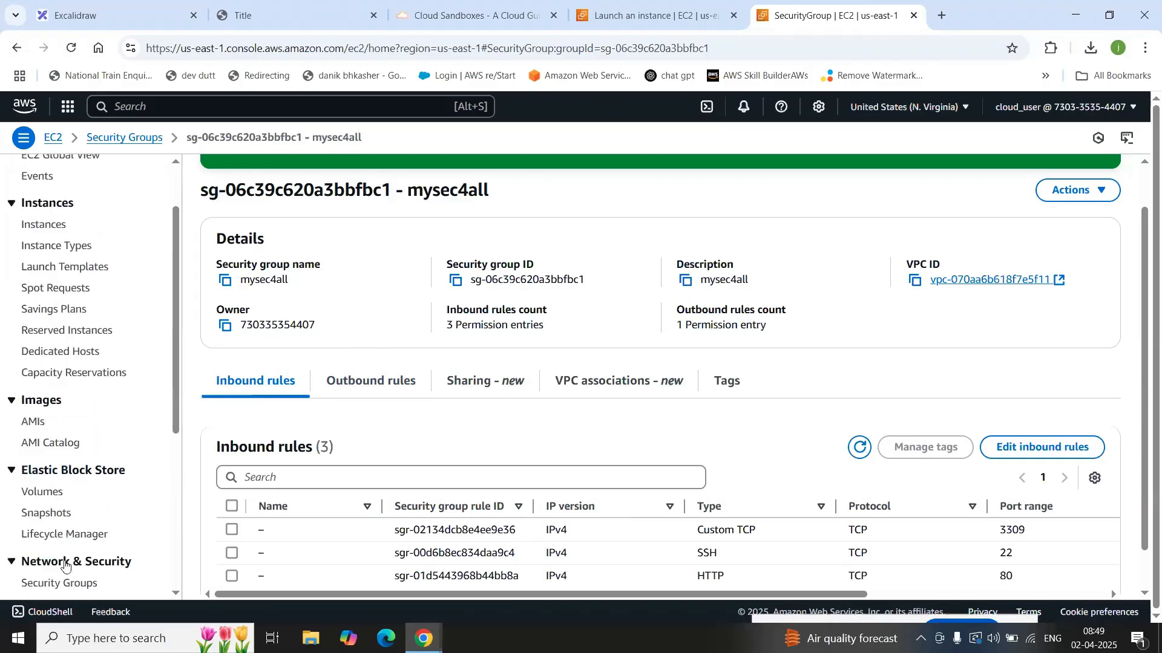
scroll(66, 566, down, 1)
click(80, 433)
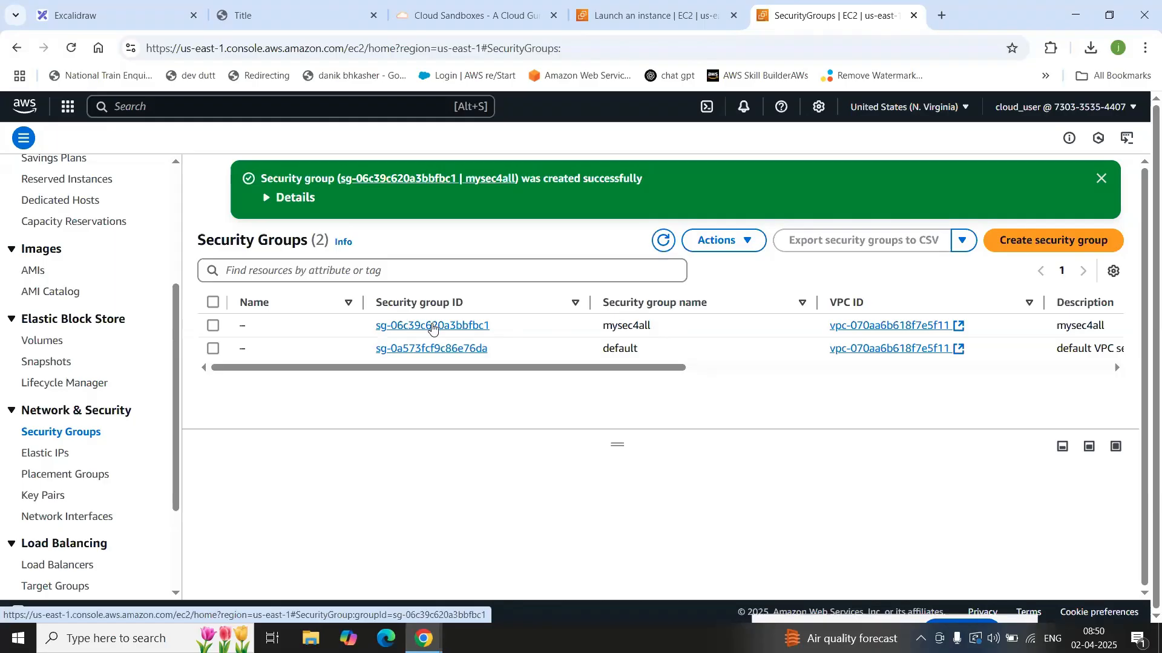
click(432, 327)
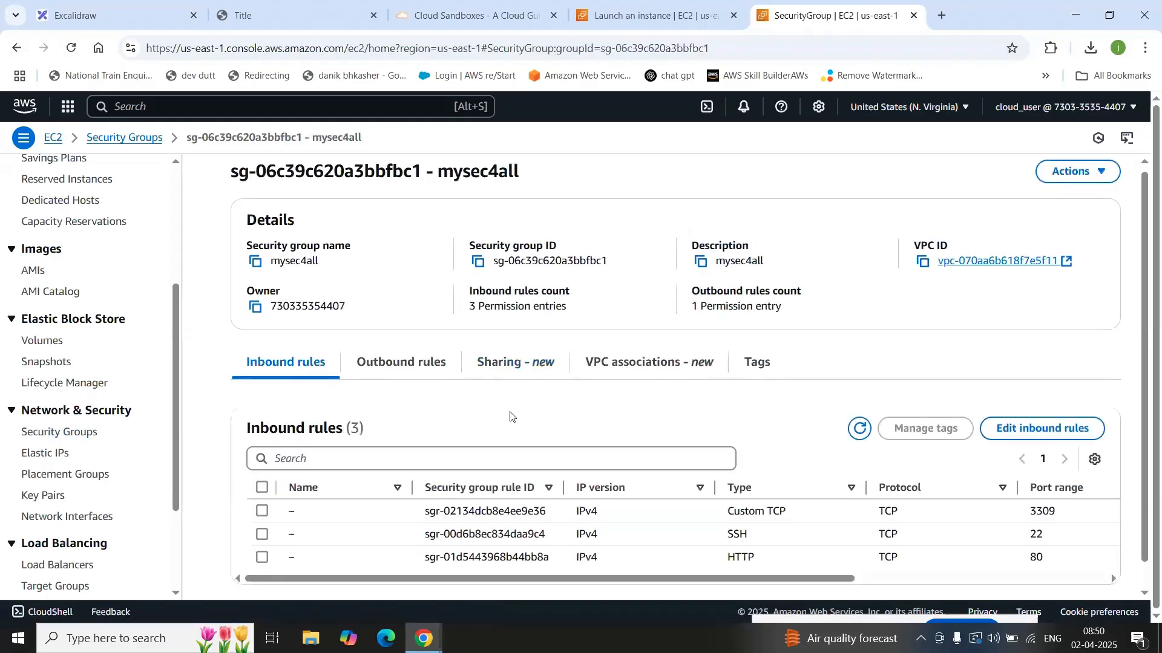
scroll(520, 424, down, 1)
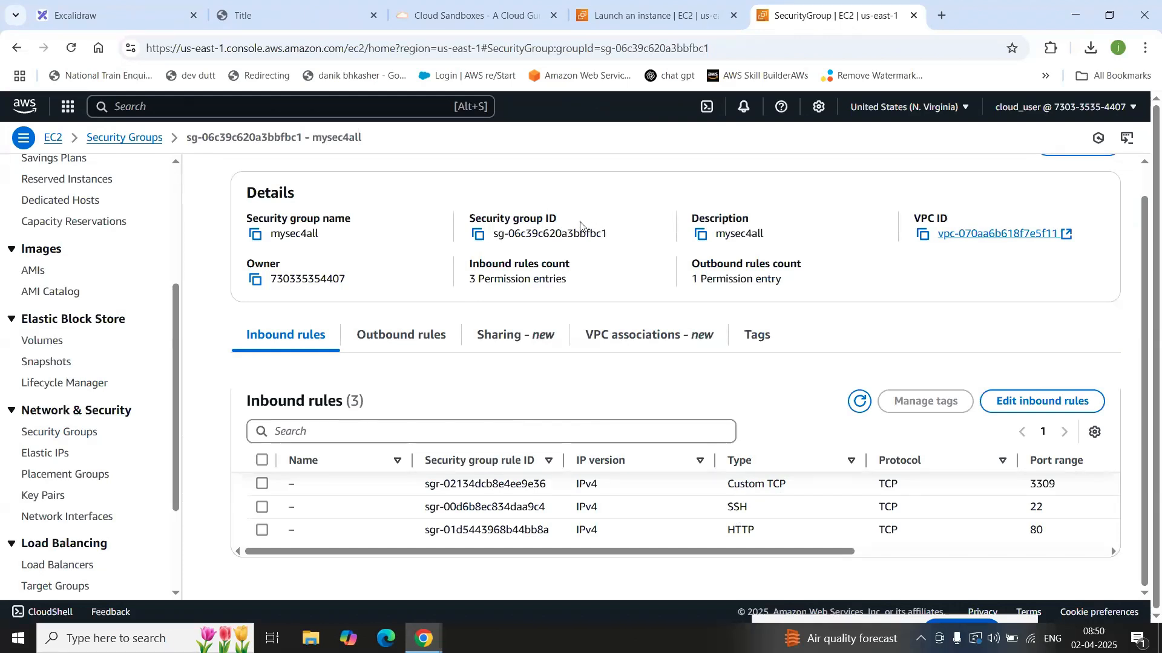
Step: Return to the instance launch form and assign the existing security group mysec4all as its firewall
click(653, 9)
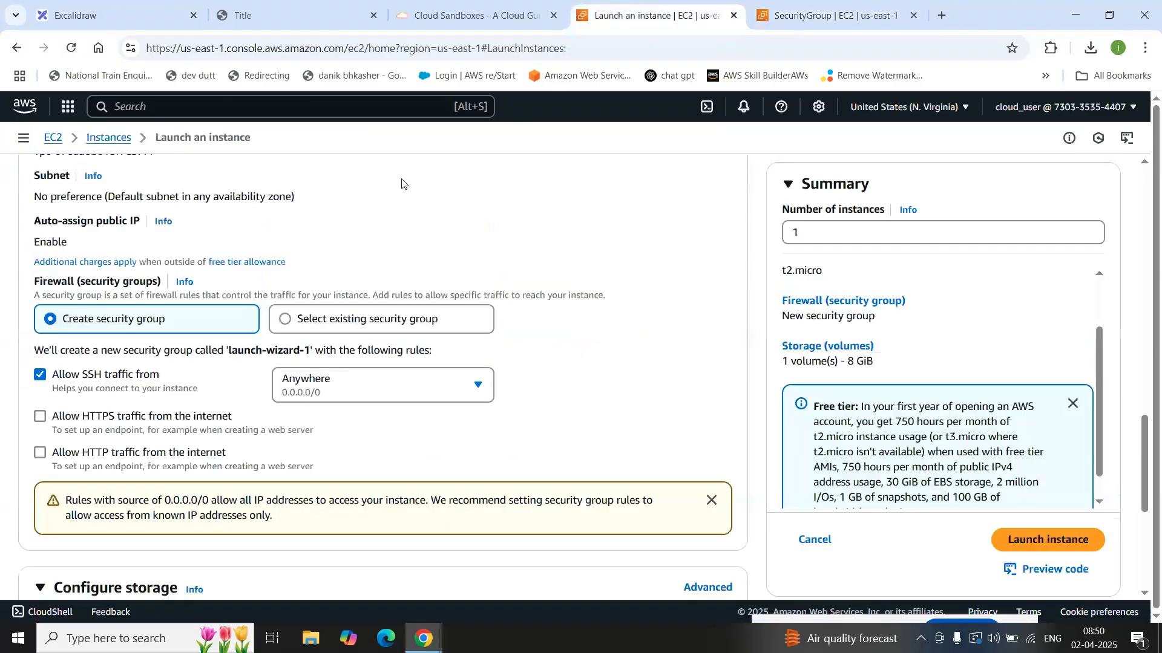
scroll(347, 188, up, 7)
scroll(348, 190, up, 10)
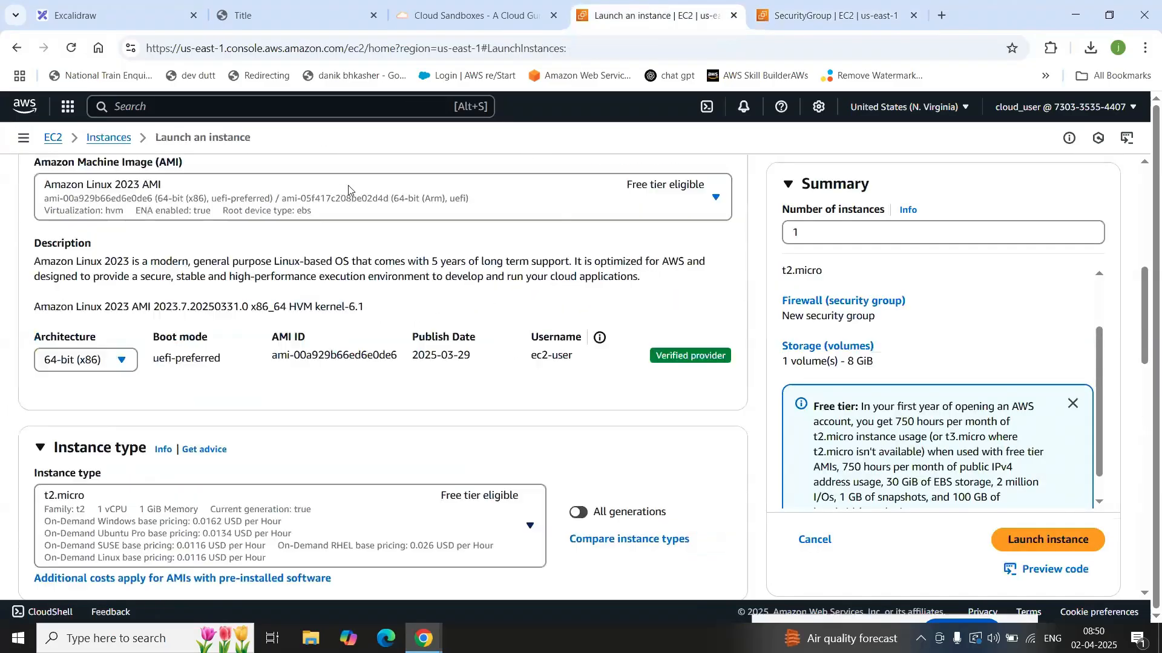
scroll(260, 230, down, 8)
scroll(260, 230, down, 10)
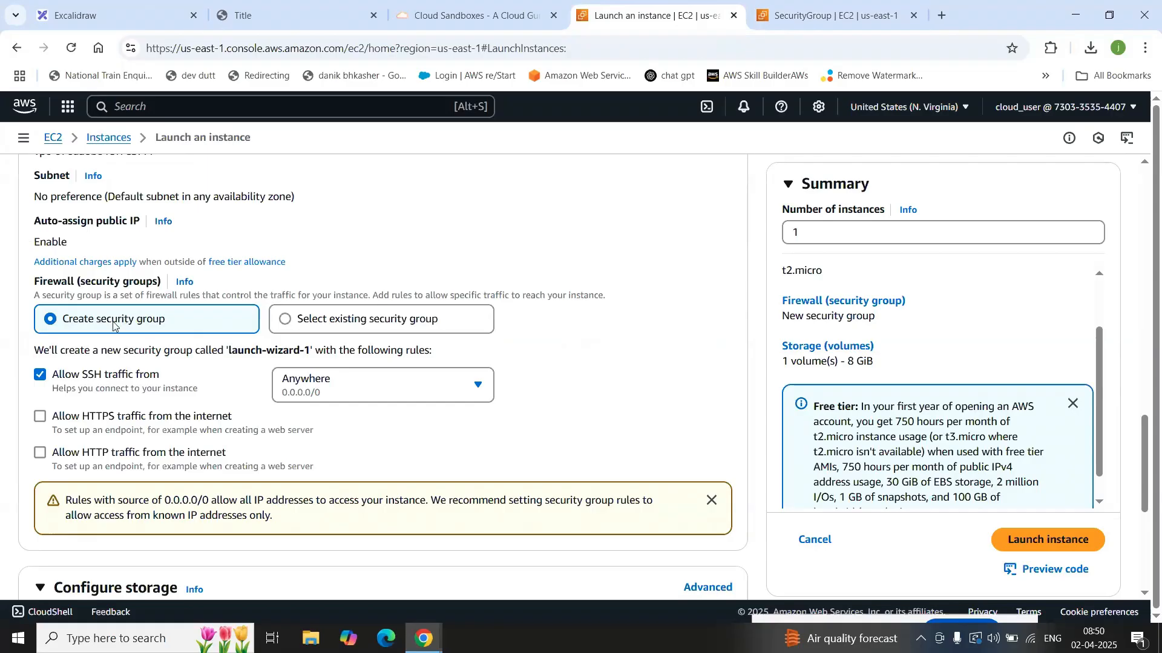
click(363, 325)
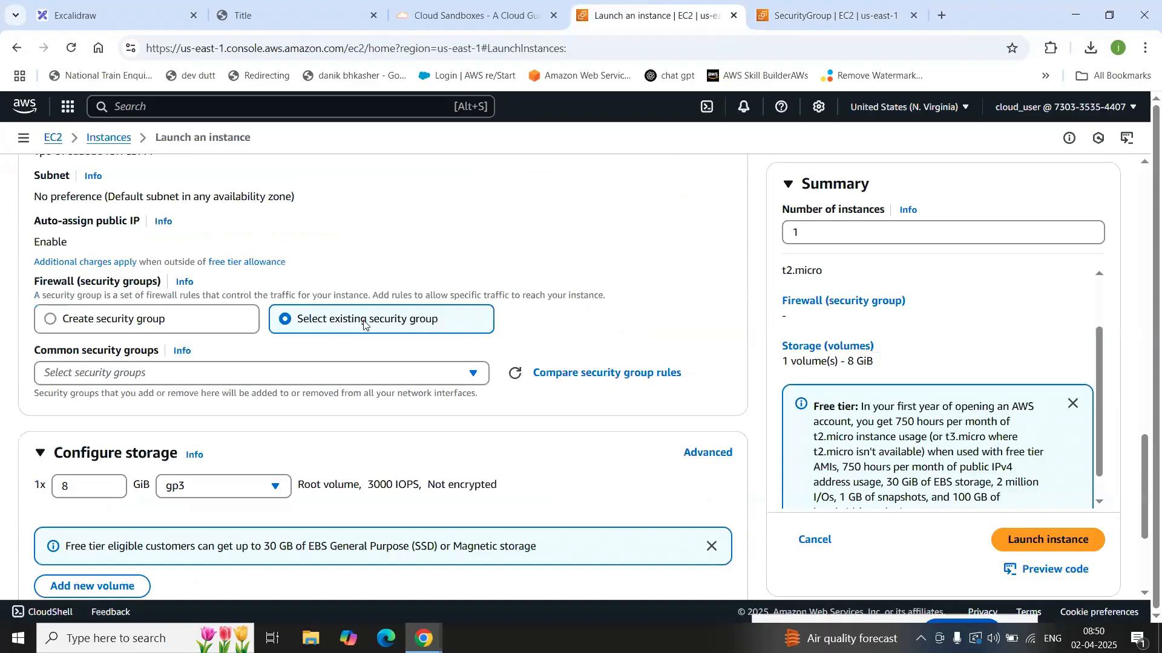
click(475, 373)
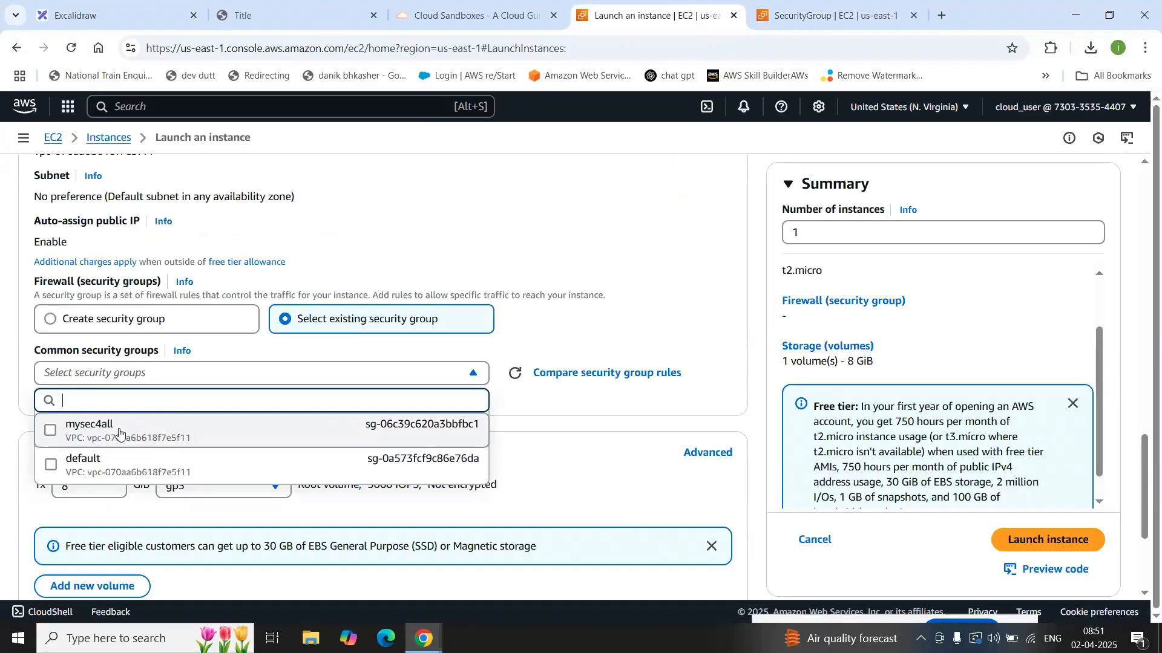
click(49, 433)
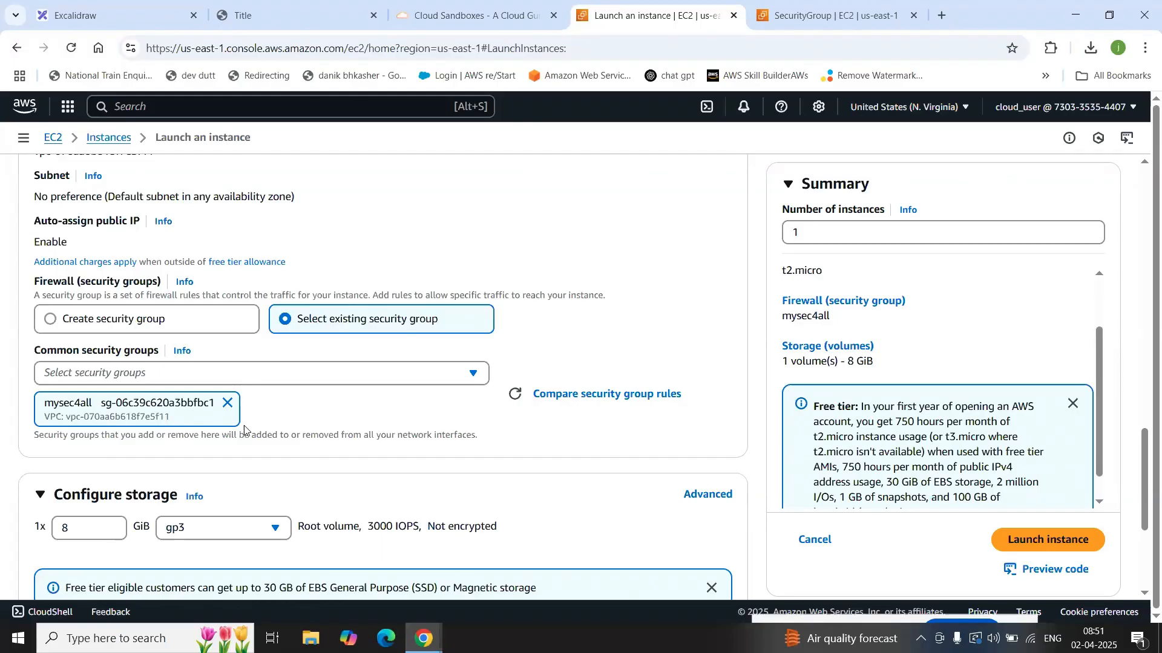
Step: Examine the storage configuration, including the root volume's size, type, IOPS and encryption, and the free tier storage allowance
scroll(447, 262, down, 3)
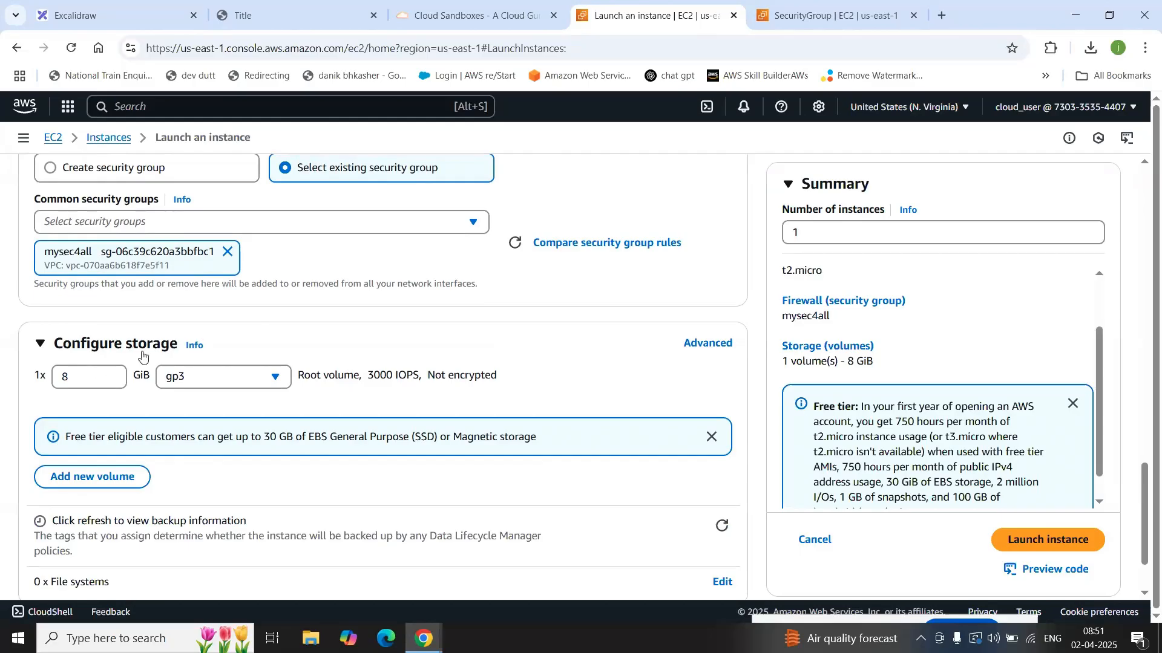
drag(261, 436, 423, 442)
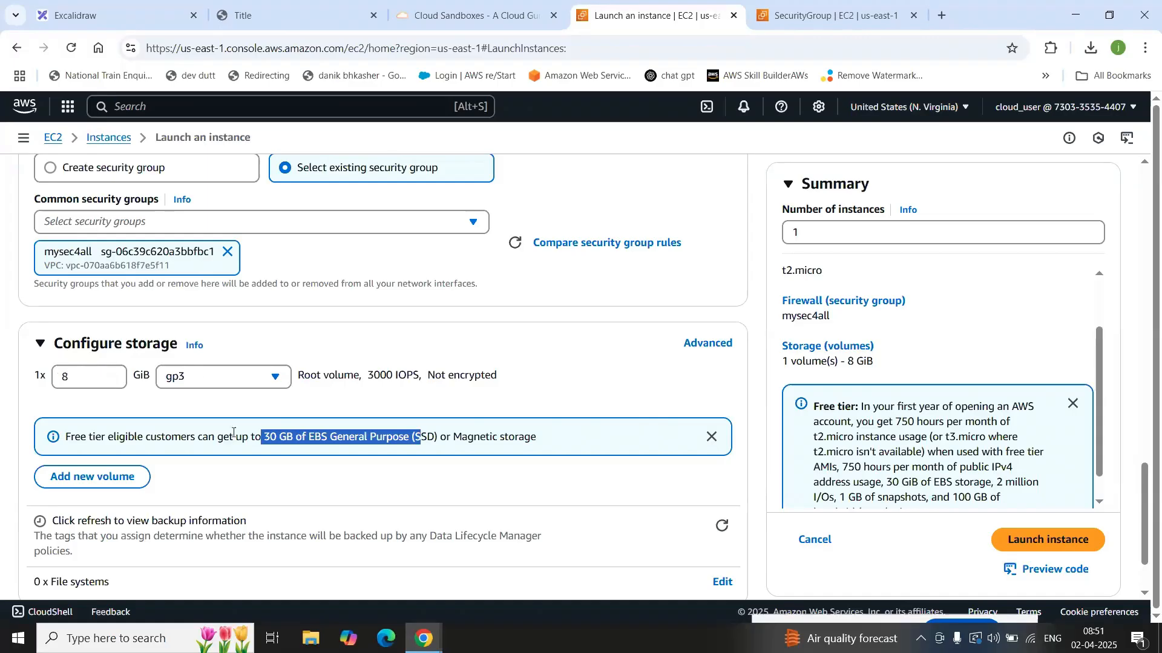
drag(255, 437, 291, 439)
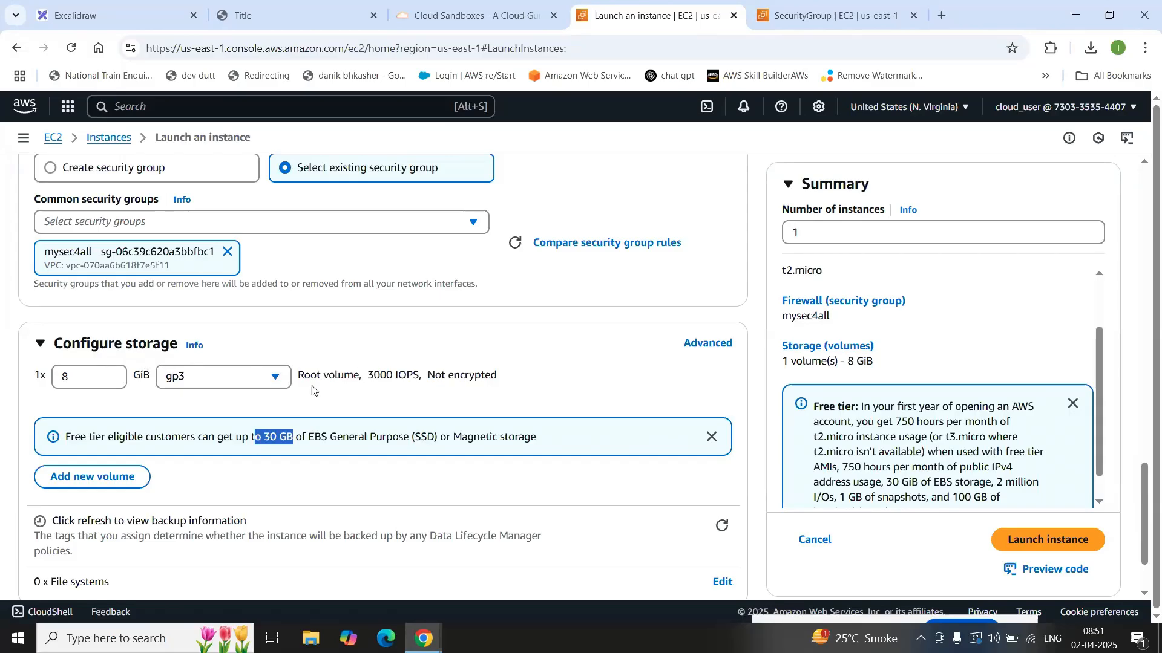
drag(297, 376, 351, 370)
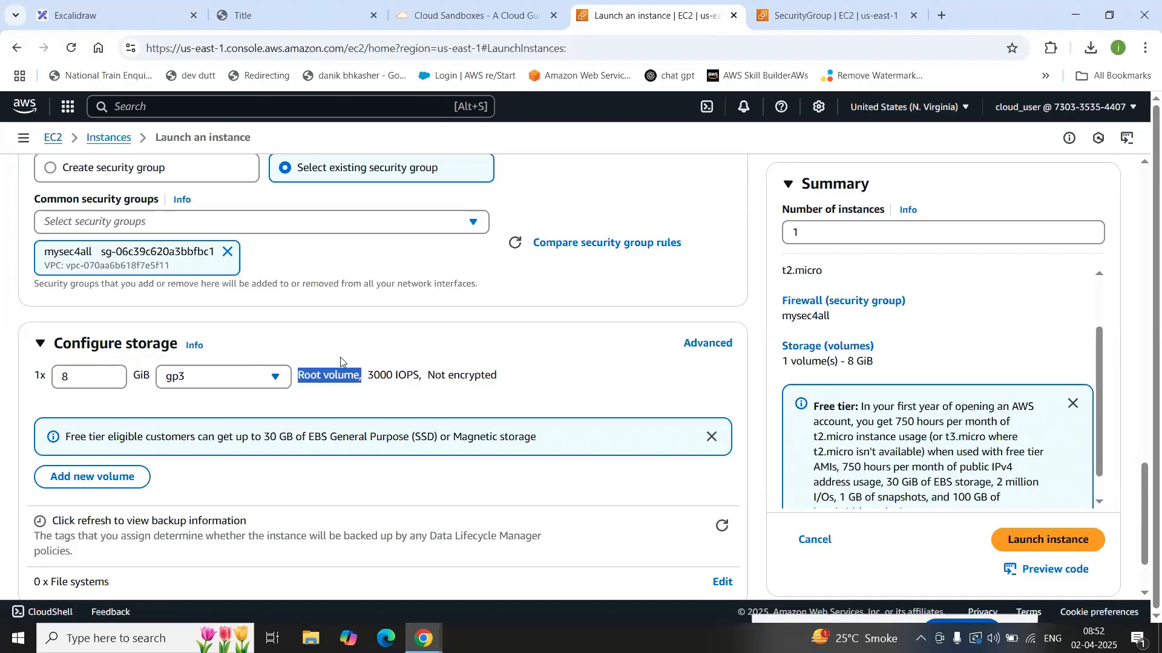
click(405, 363)
drag(428, 380, 507, 383)
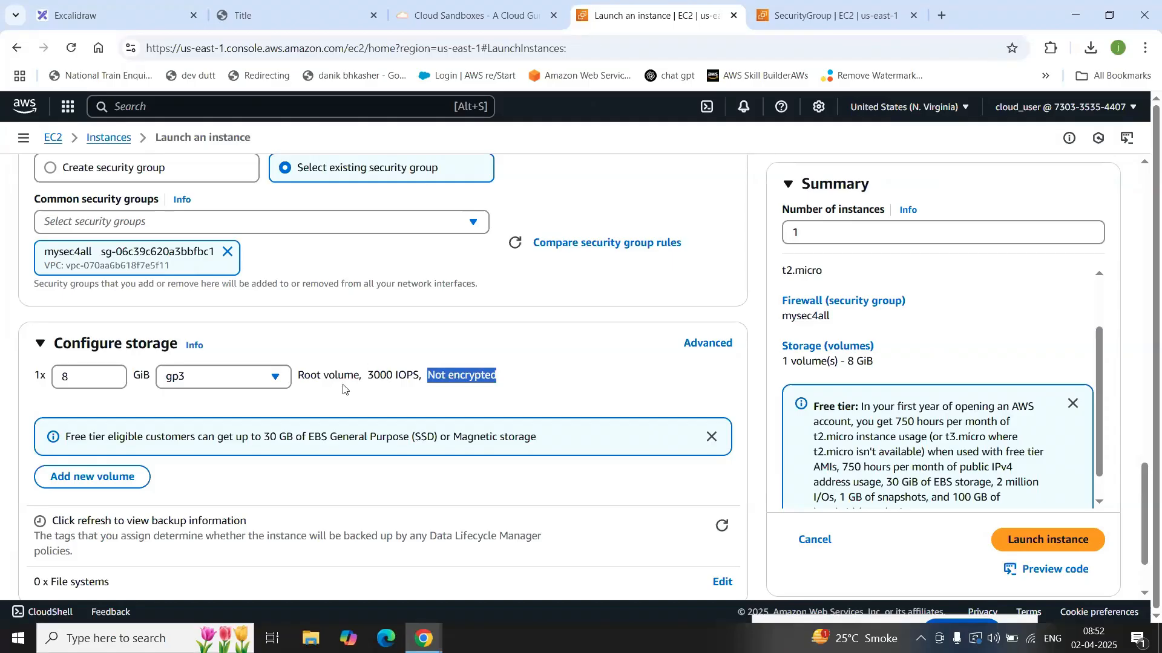
click(321, 376)
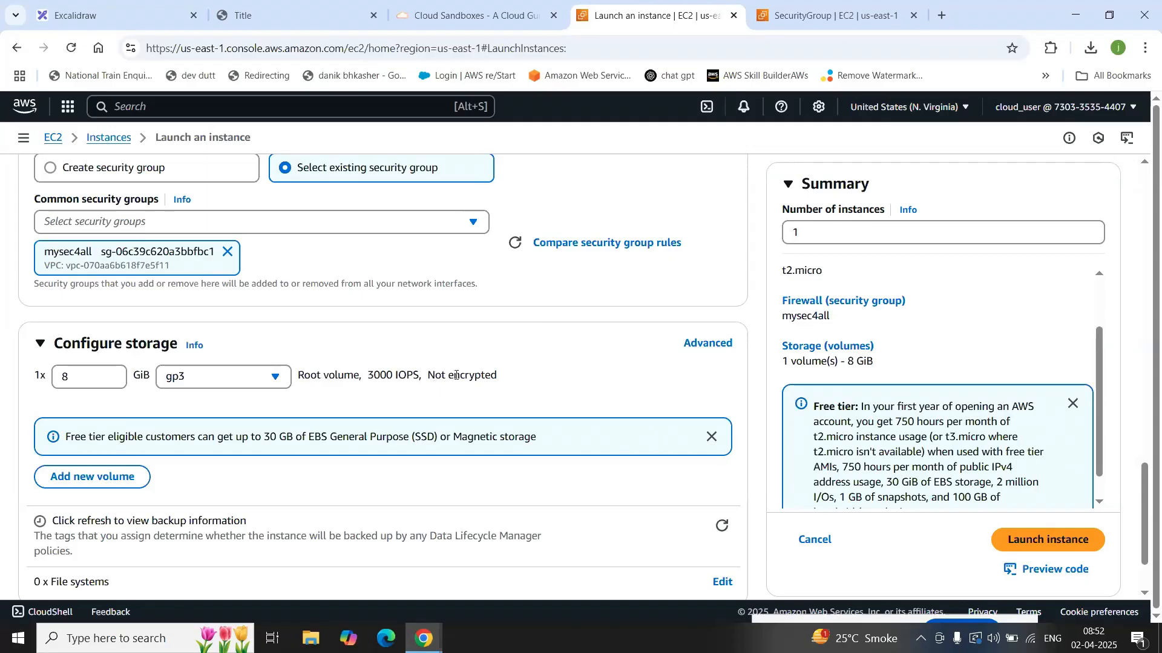
drag(431, 376, 513, 380)
click(399, 393)
scroll(127, 369, down, 2)
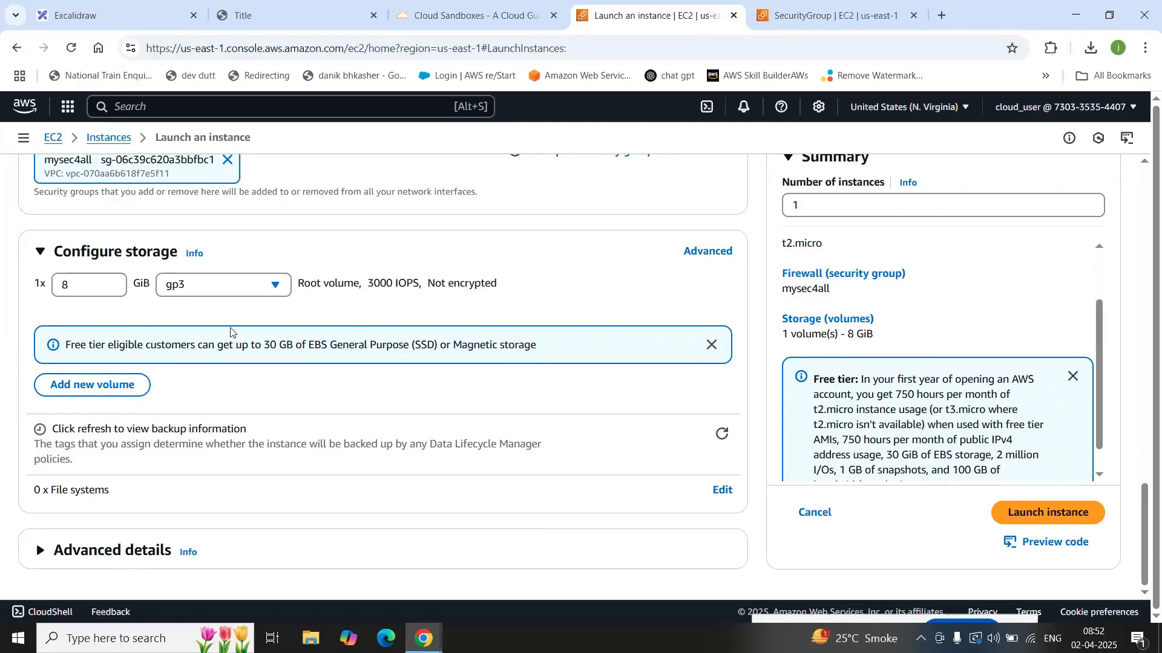
Step: Check the AMI, network and storage settings of the launch form once more and launch the instance
scroll(509, 320, up, 15)
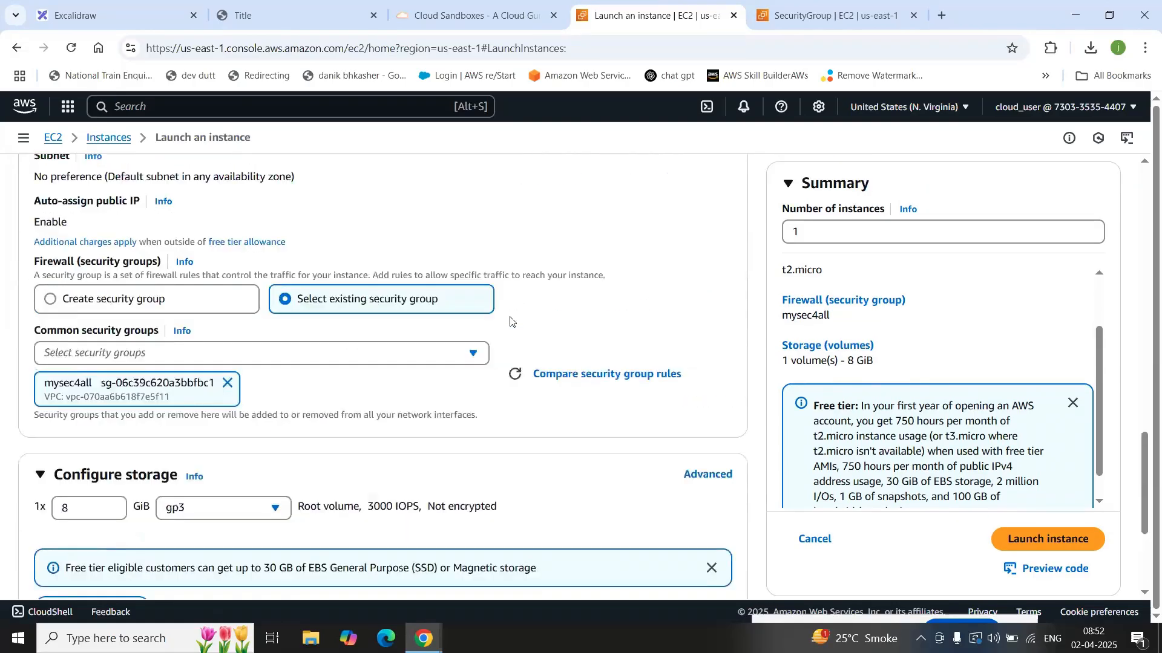
scroll(510, 321, up, 8)
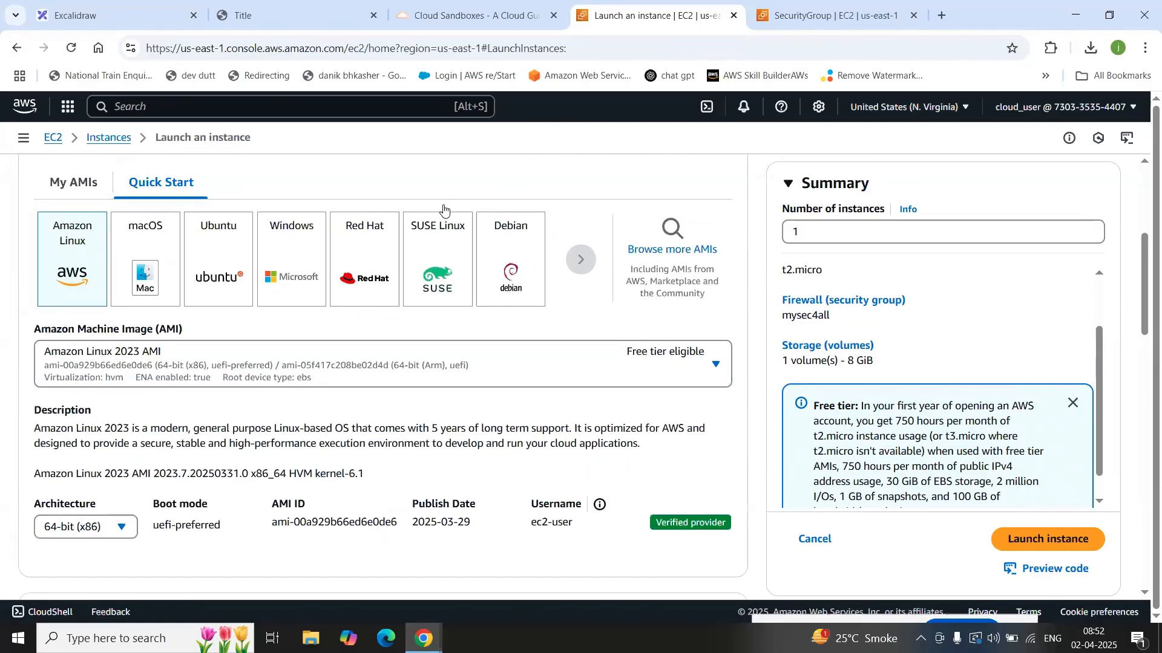
scroll(433, 339, down, 20)
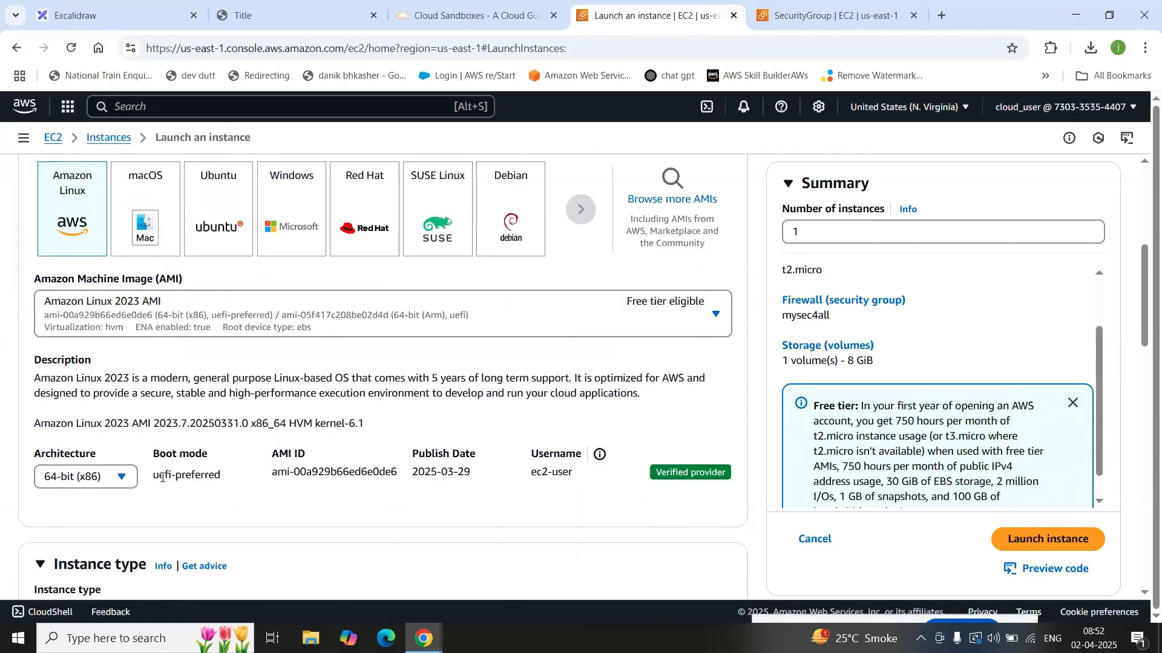
scroll(437, 460, down, 2)
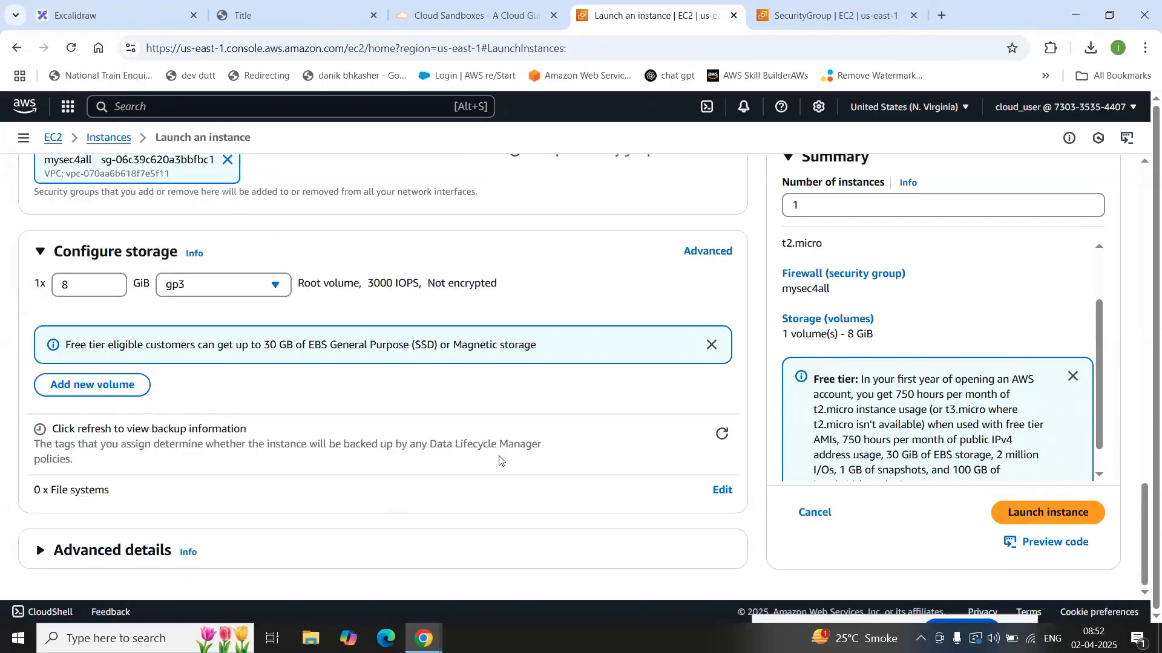
click(1038, 513)
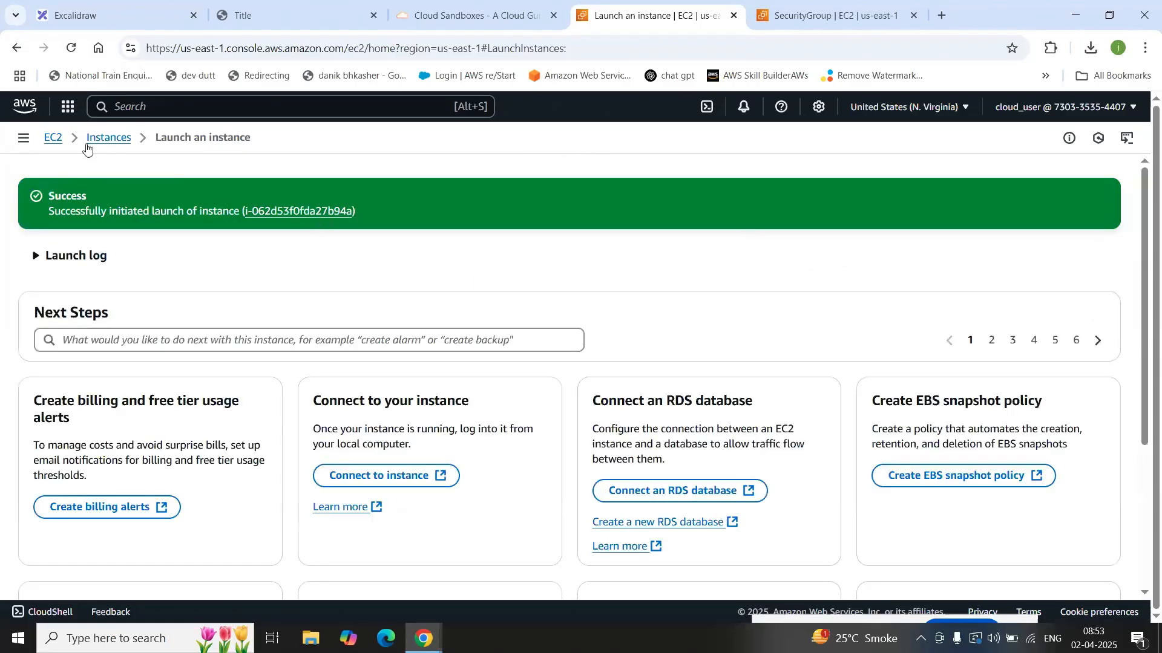
Step: Open the list of running EC2 instances and clear its filter so that instances in all states are listed
click(55, 140)
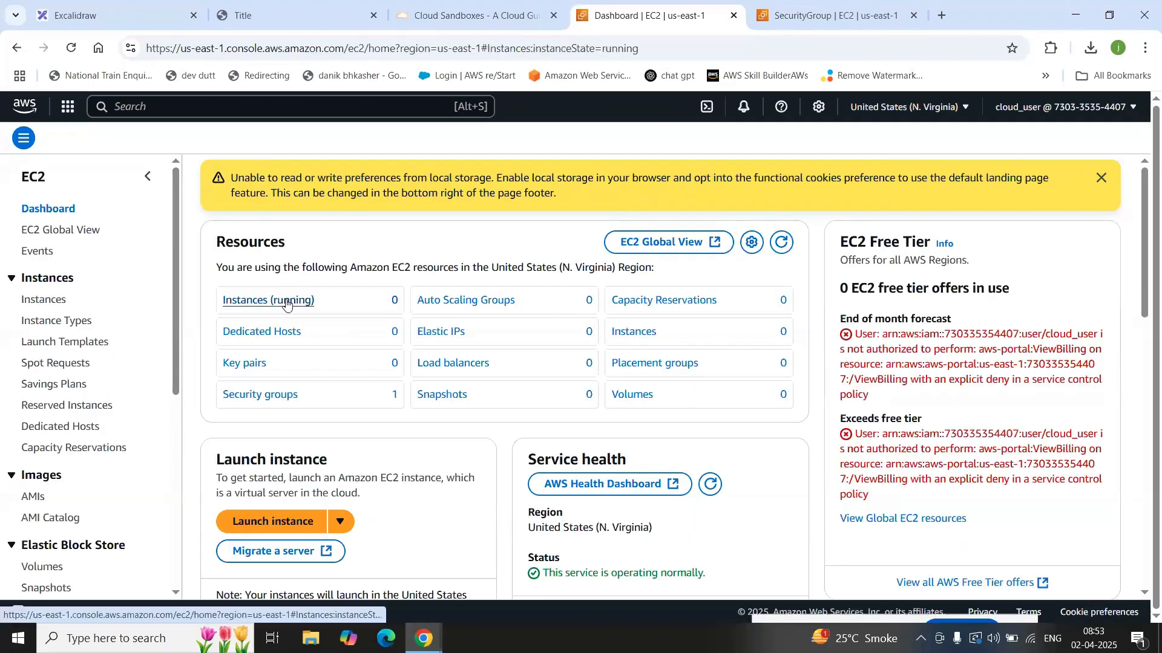
click(285, 300)
click(346, 237)
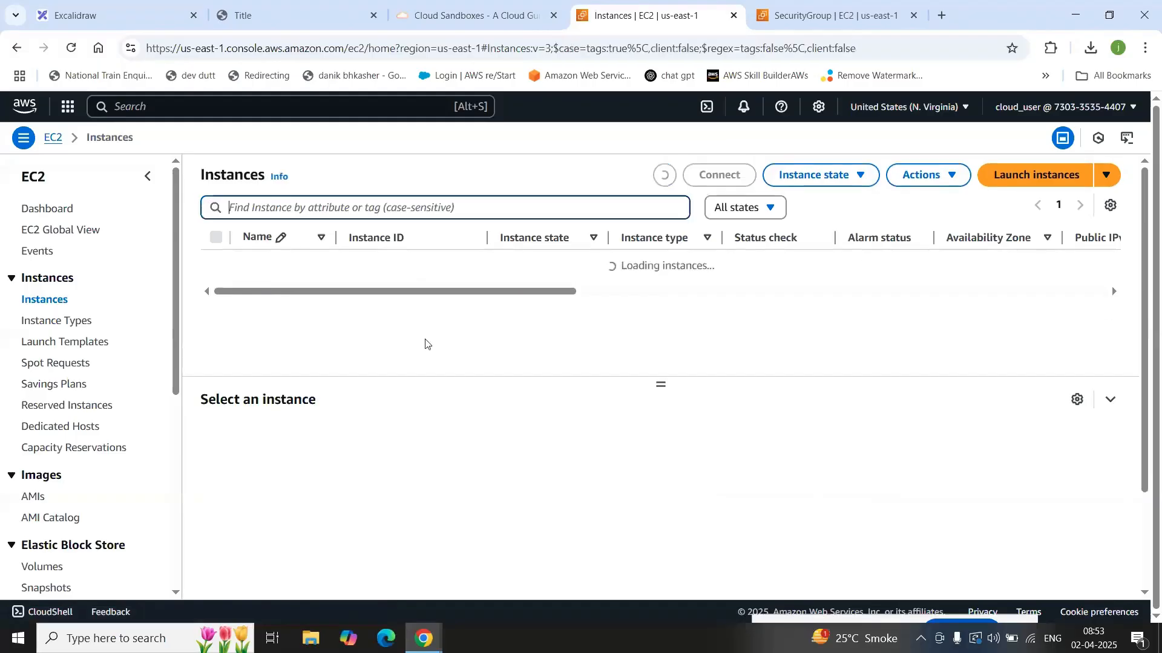
Step: Start launching another EC2 instance and name it server2
click(1020, 174)
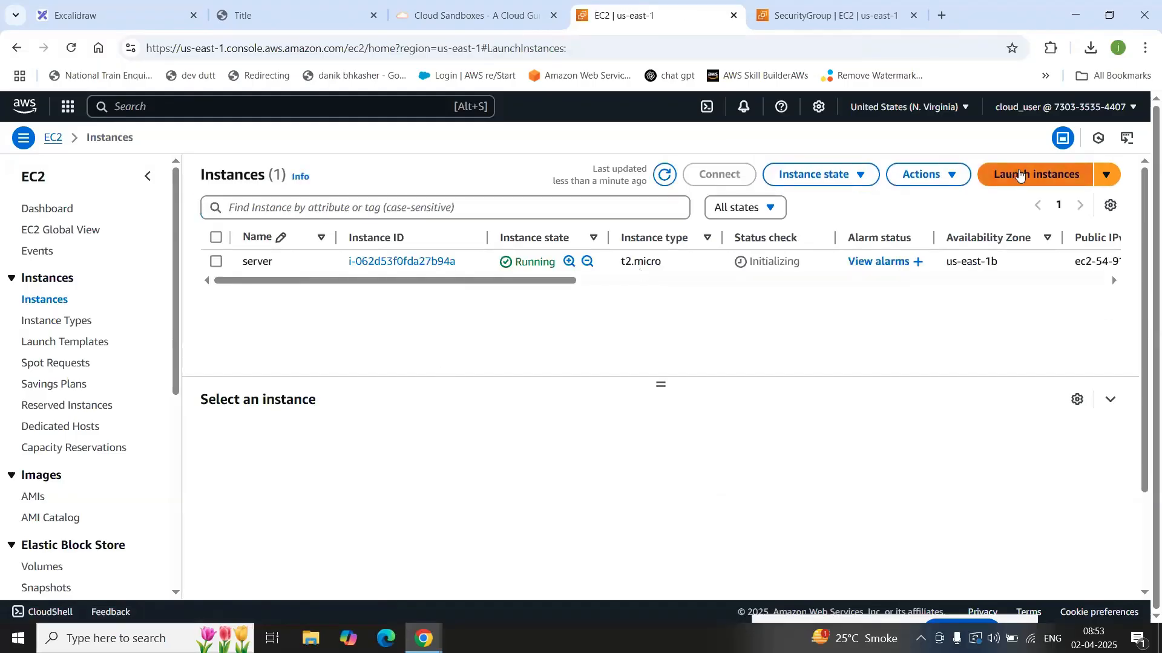
click(121, 340)
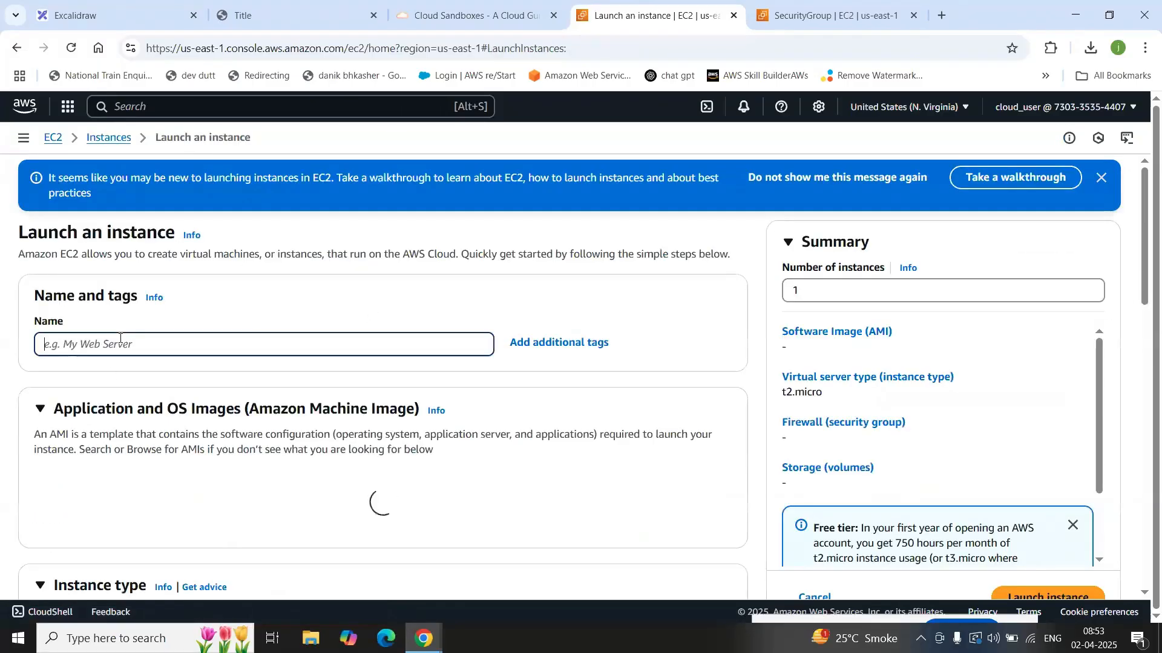
text(server2)
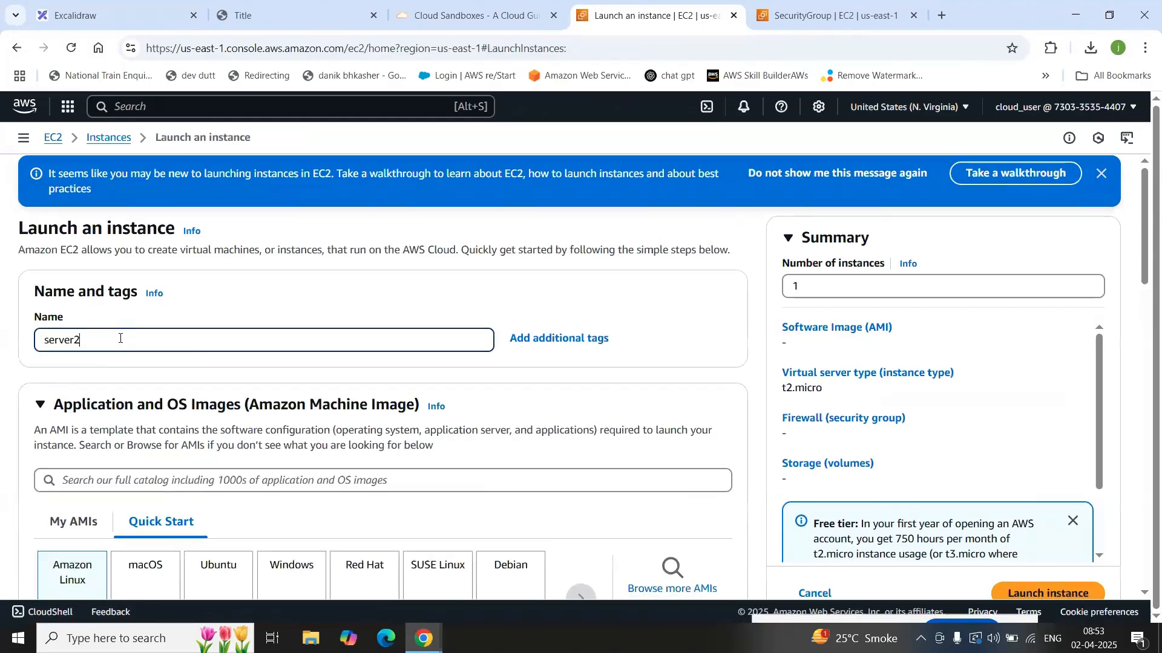
Step: Keep the default Amazon Linux image and t2.micro type, and select tes123 as the key pair for server2
scroll(84, 338, down, 3)
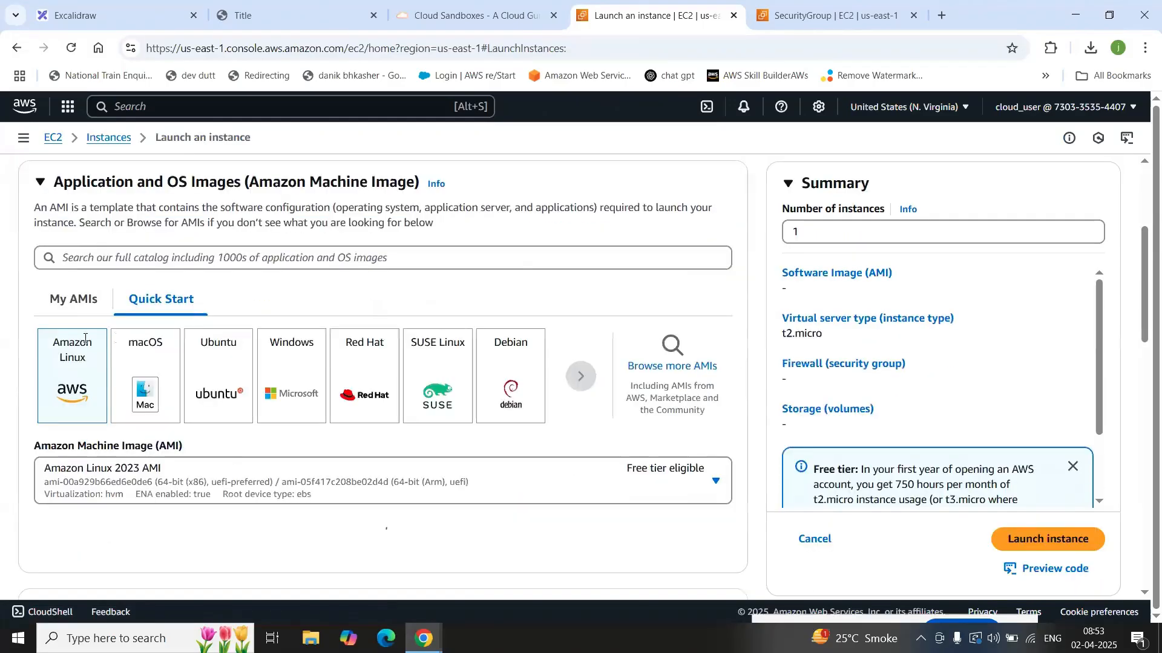
scroll(89, 368, down, 5)
scroll(106, 389, down, 3)
scroll(220, 405, down, 3)
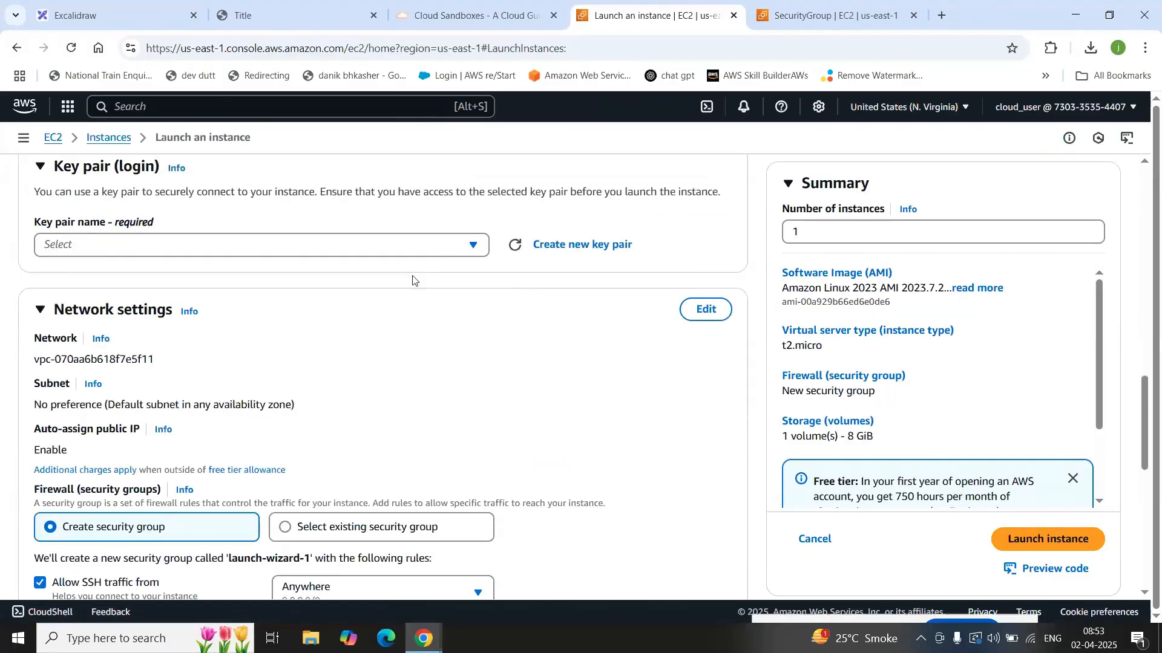
click(403, 244)
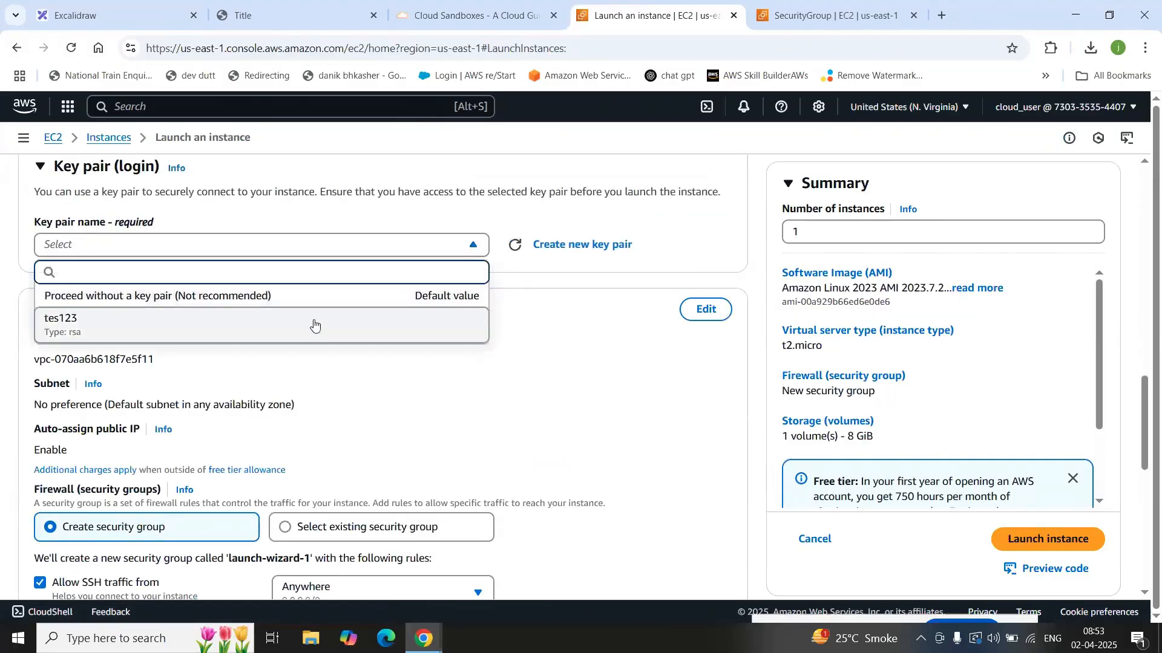
click(338, 325)
Step: Disallow SSH traffic in server2's new security group, and allow HTTP traffic from the internet briefly before disallowing it again
scroll(385, 347, down, 3)
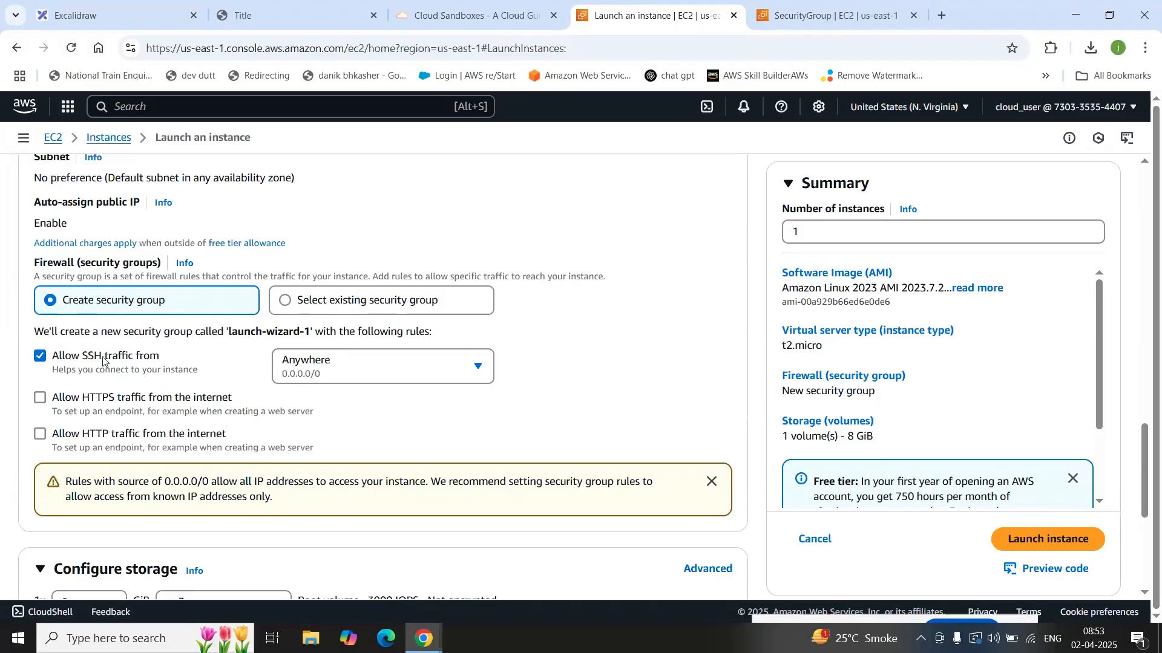
click(75, 363)
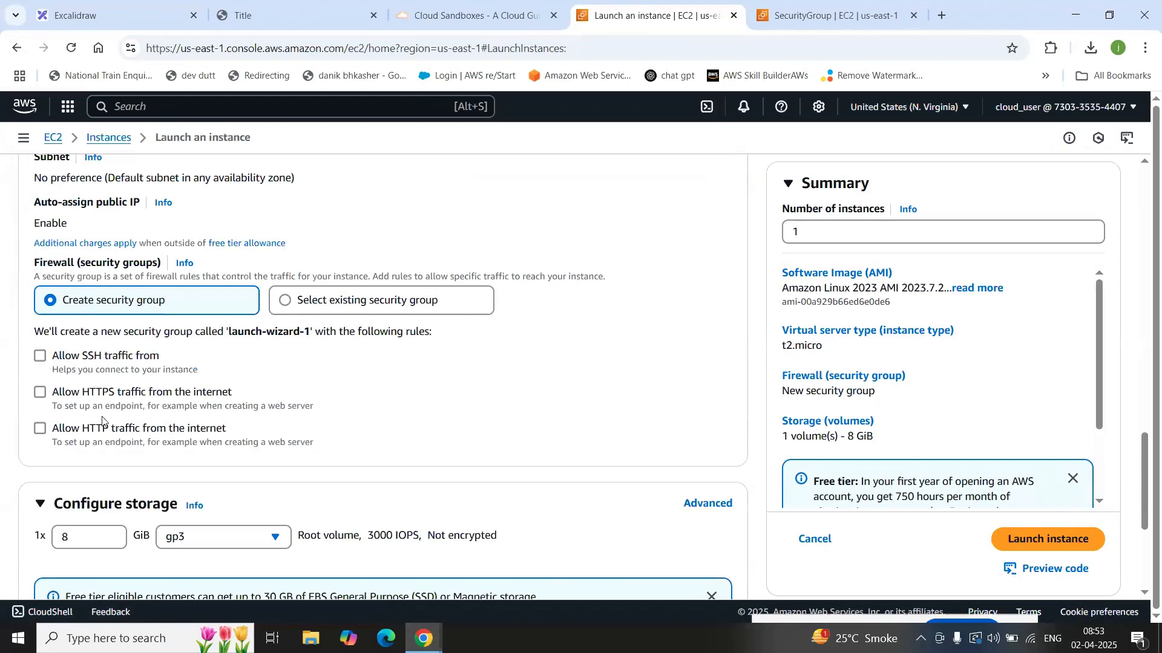
click(110, 436)
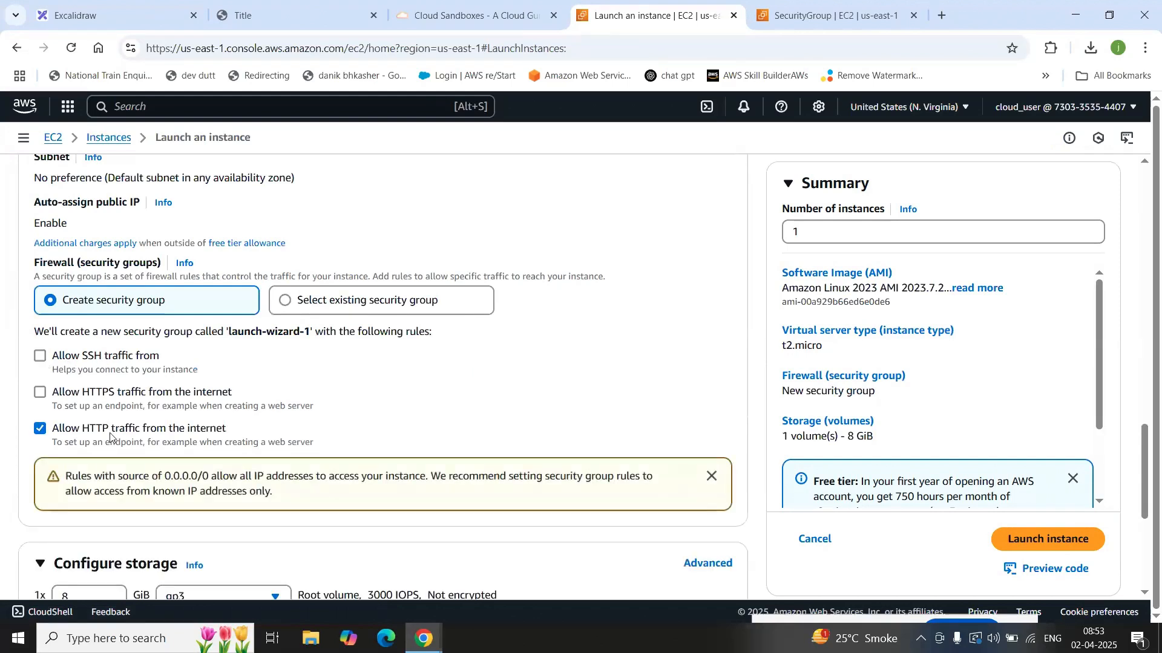
click(105, 434)
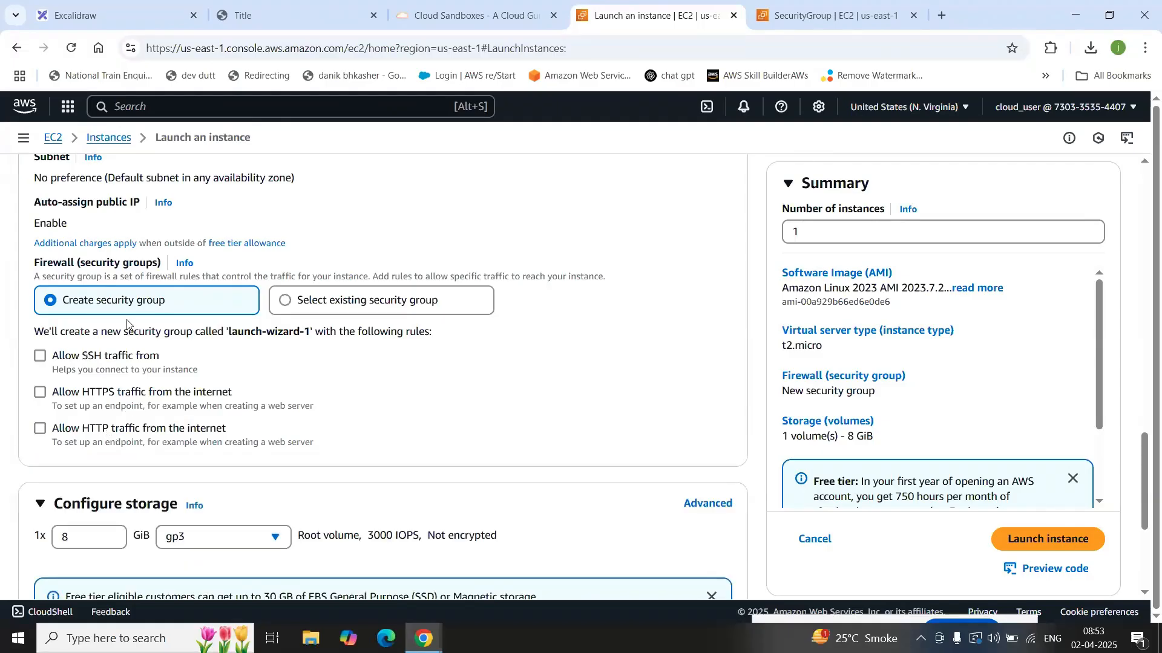
Step: Review server2's network and storage settings, keep the new security group with no traffic allowed, and launch the instance
scroll(86, 363, down, 2)
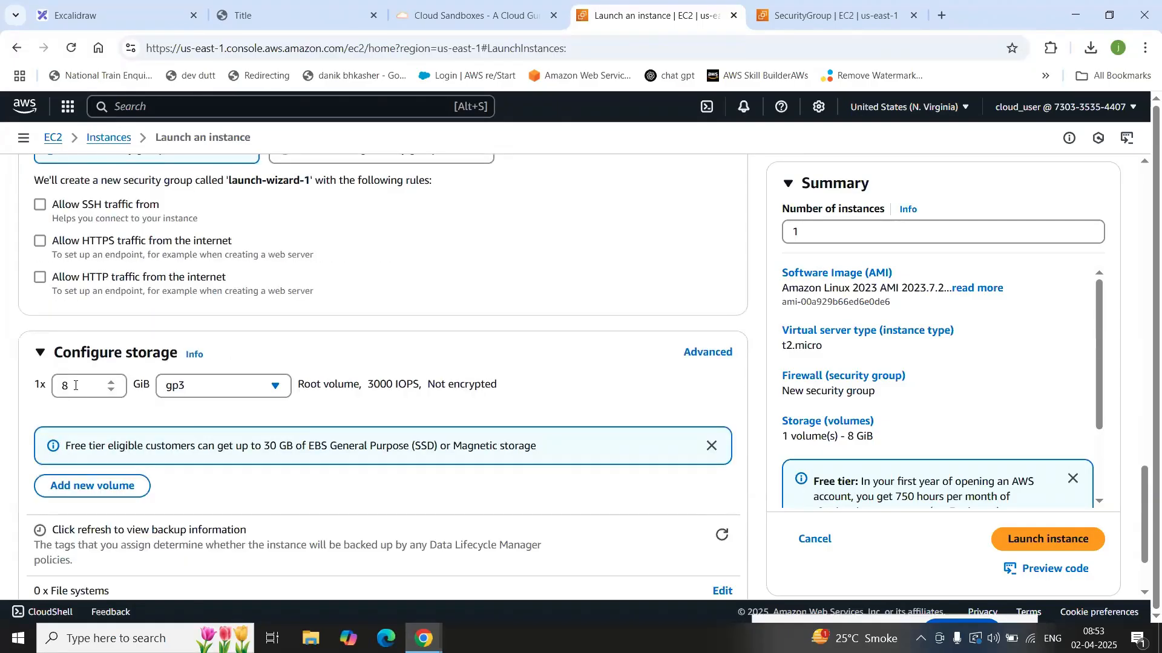
scroll(227, 390, up, 7)
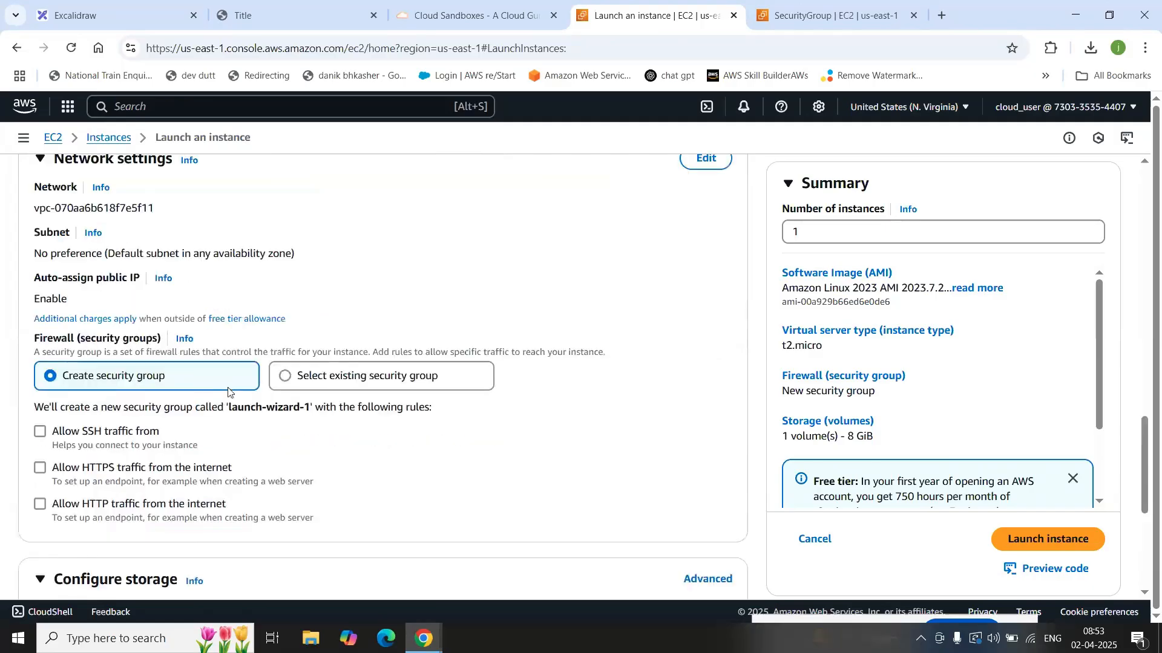
scroll(228, 392, up, 10)
scroll(228, 392, down, 6)
scroll(228, 392, down, 6)
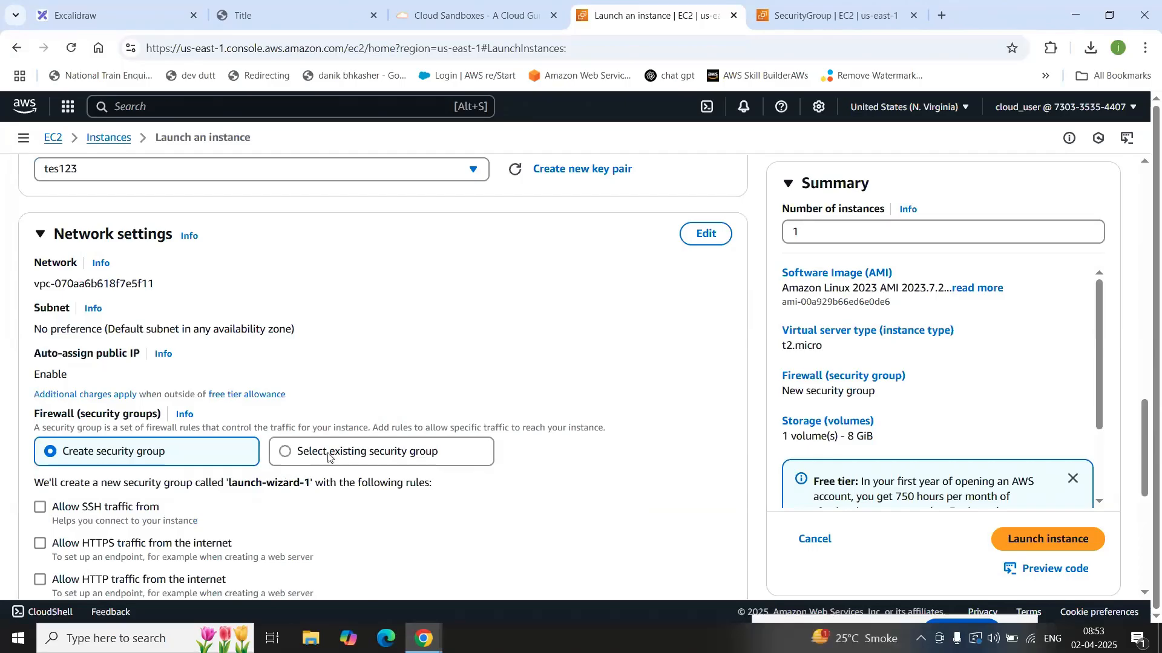
scroll(183, 463, down, 1)
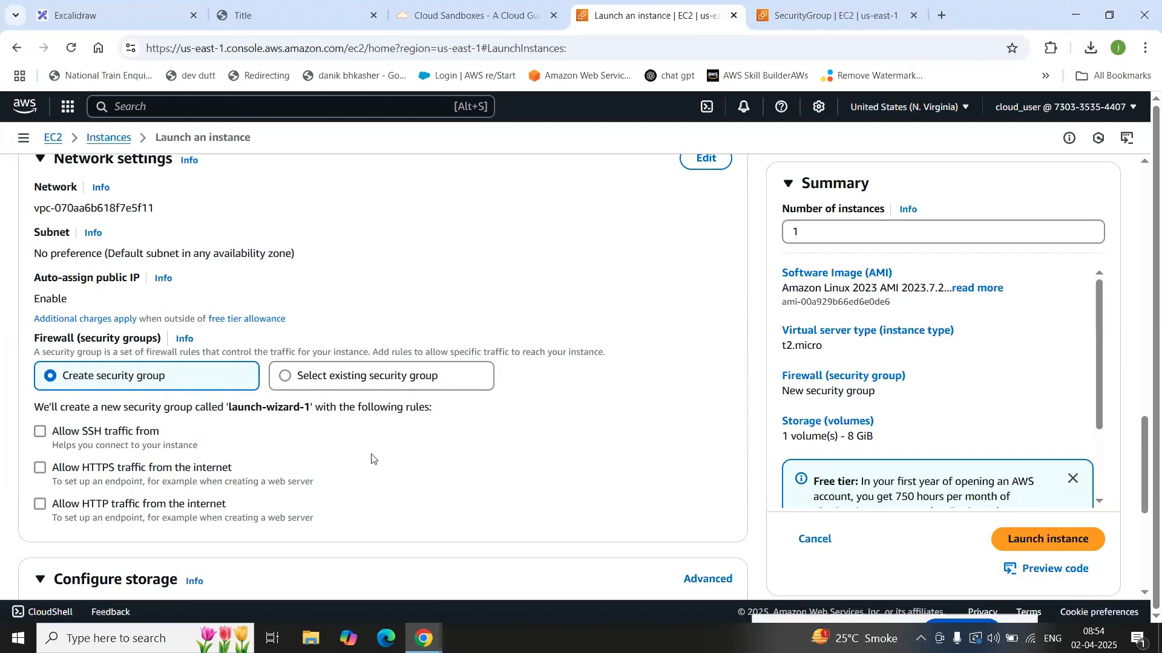
scroll(372, 460, down, 5)
scroll(612, 493, down, 1)
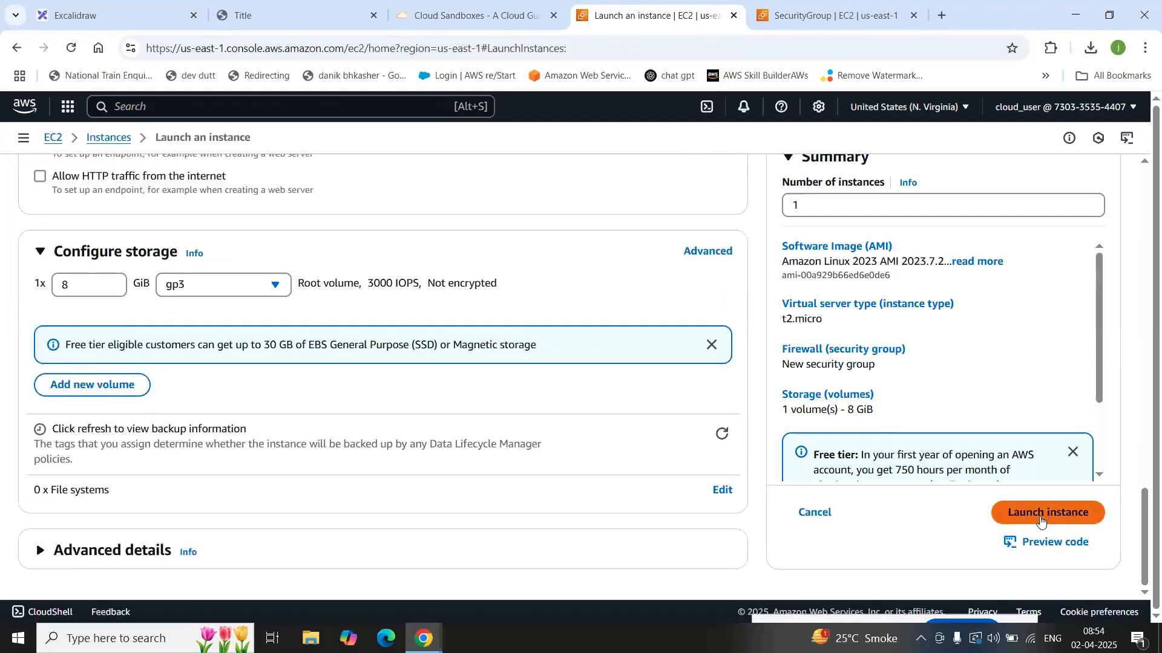
click(1040, 521)
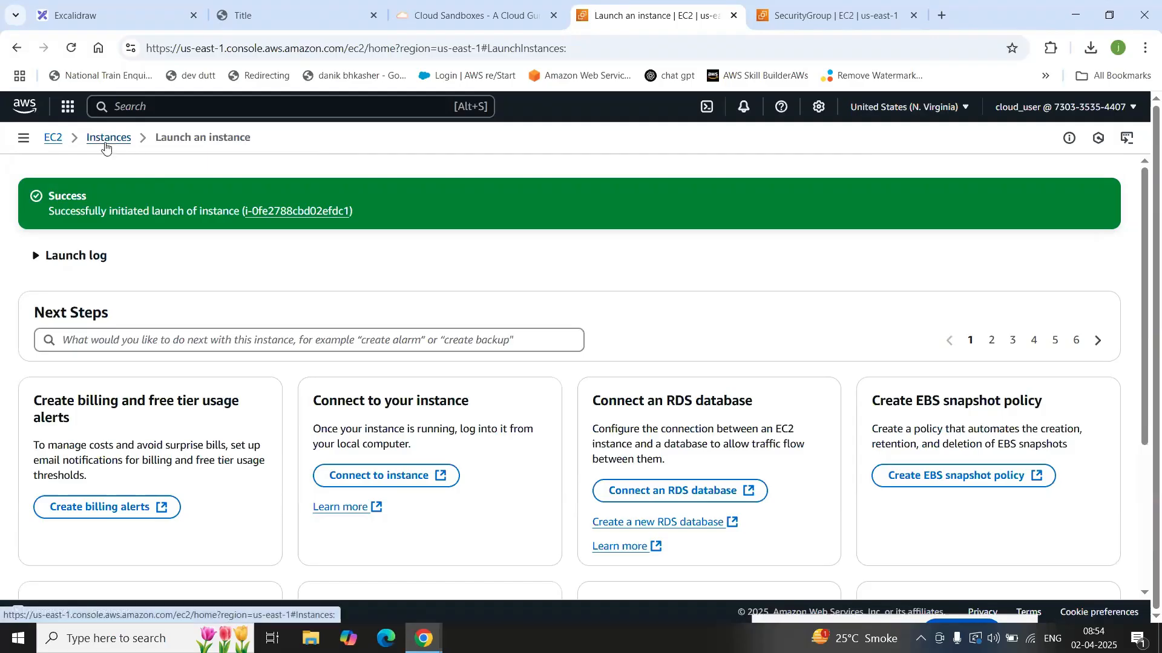
Step: Return to the EC2 dashboard, open the running instances list, and clear its filter to list all instances
click(59, 146)
click(273, 299)
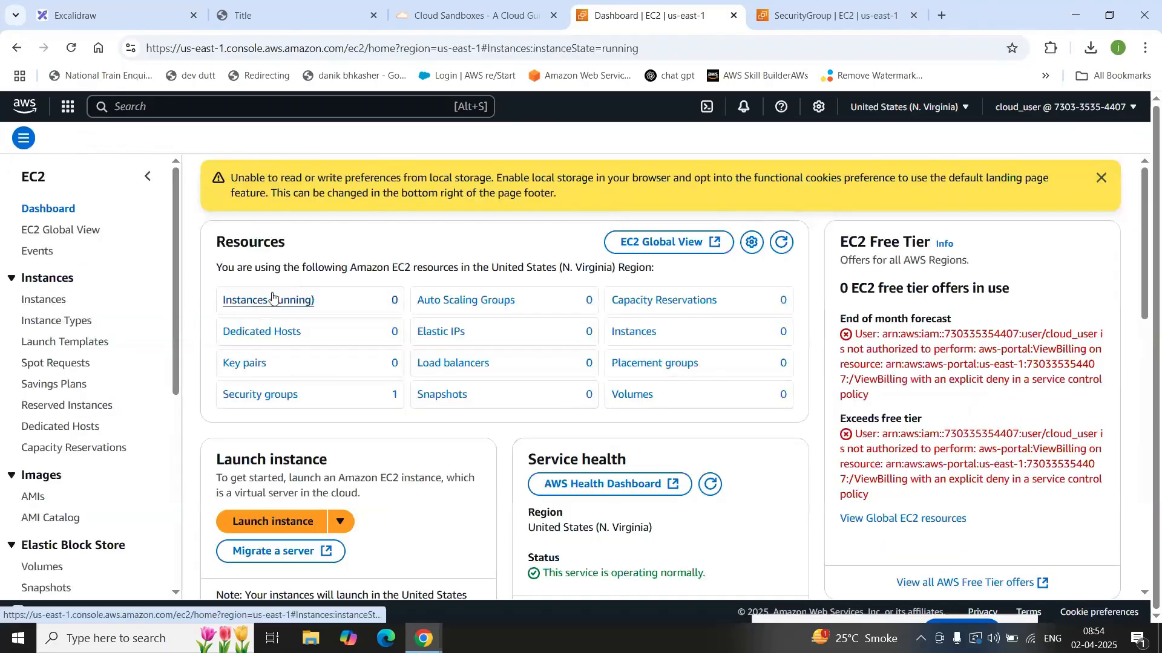
click(347, 235)
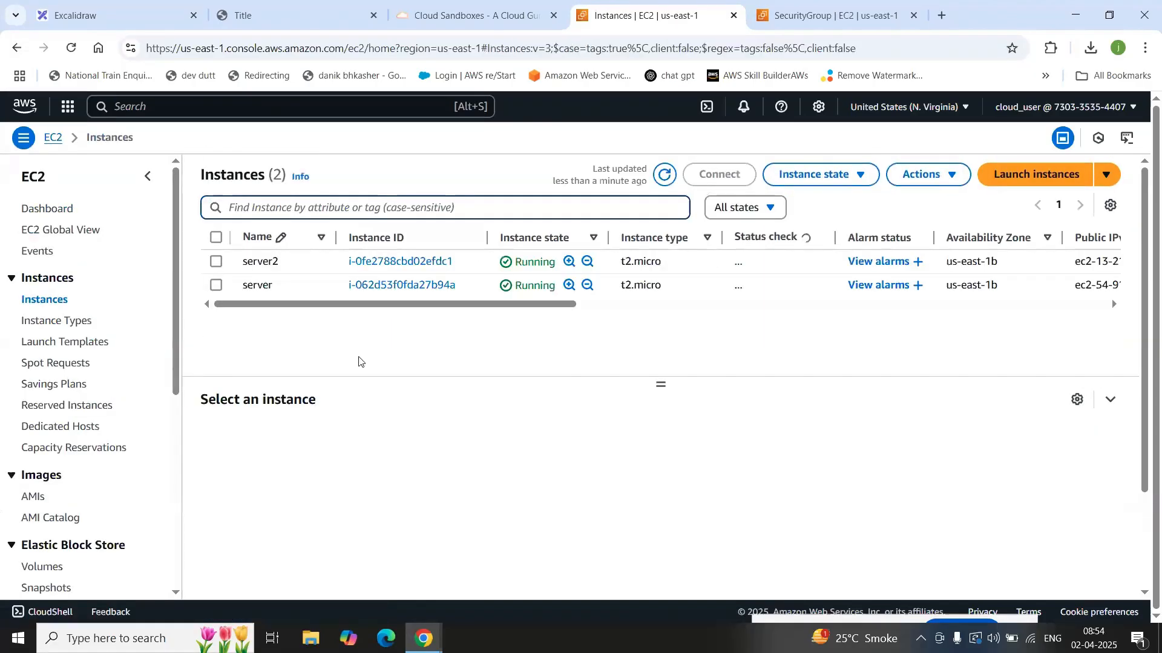
Step: Select the instance named server and rename it to server 1
click(218, 286)
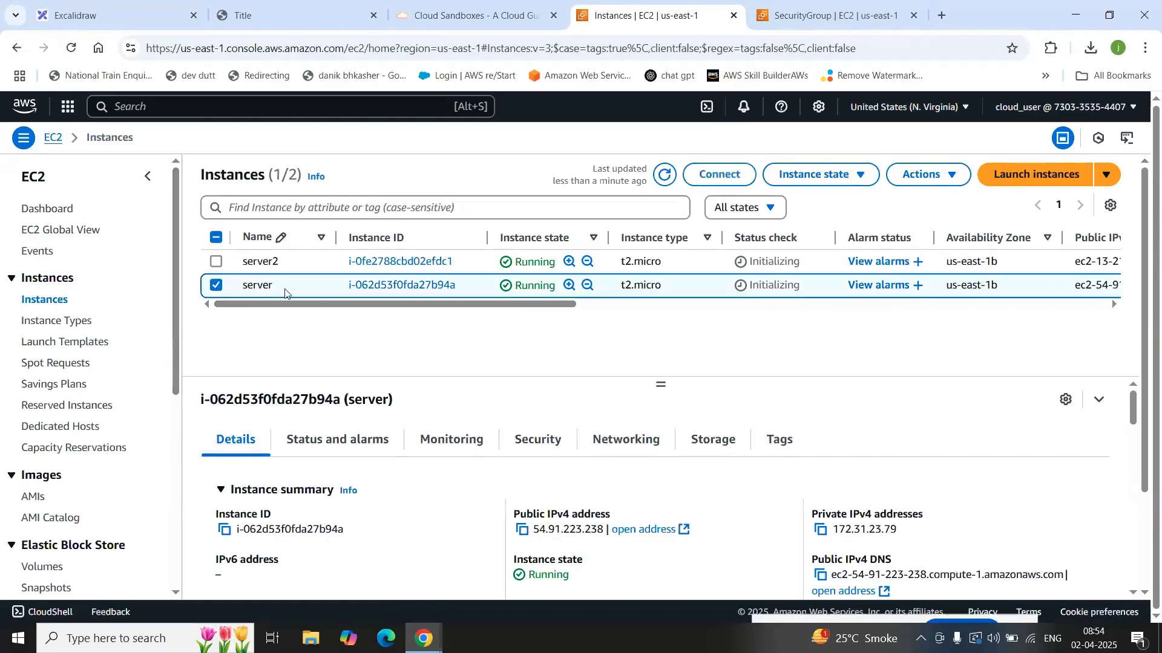
click(317, 285)
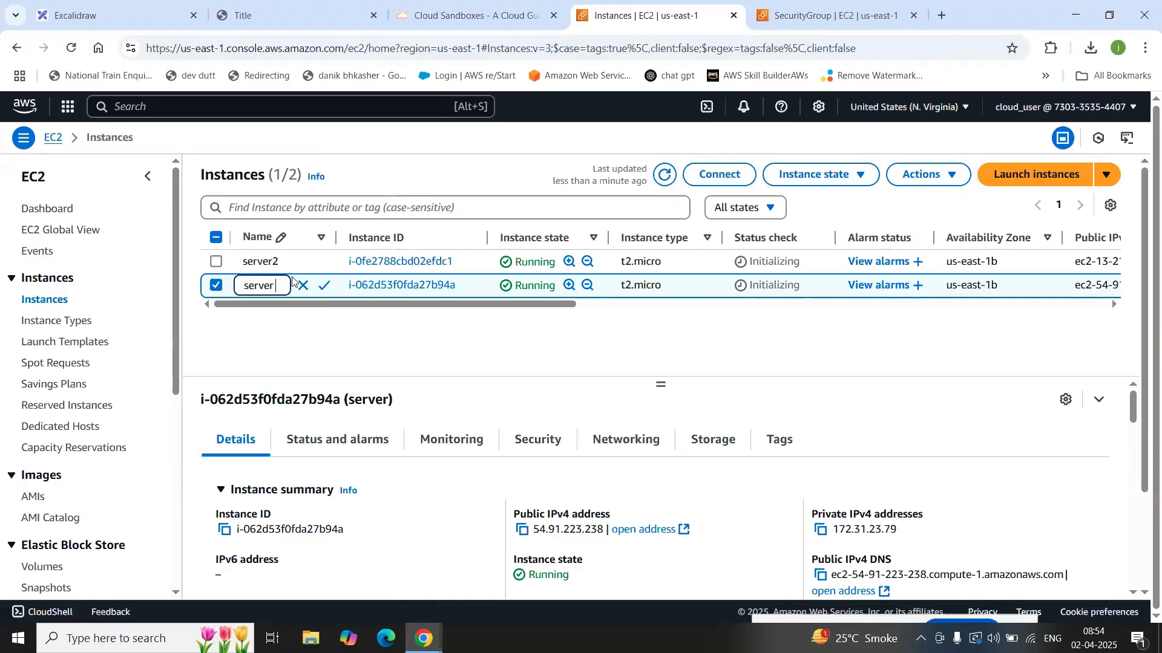
text(11)
key(BackSpace)
click(324, 285)
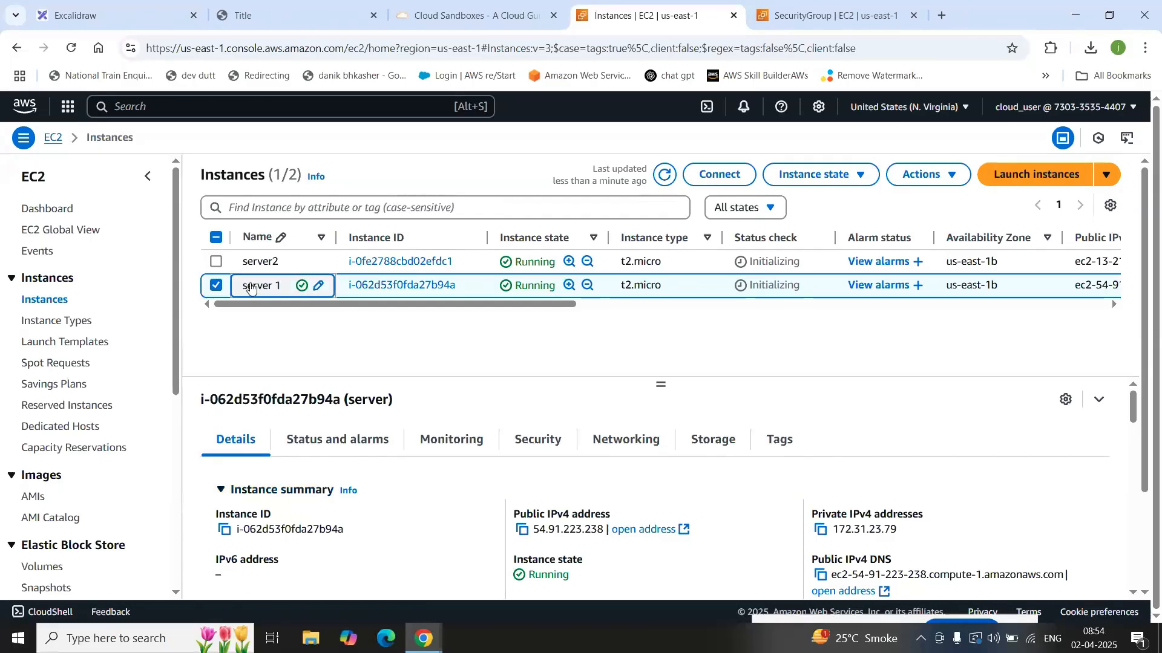
Step: Connect to server 1 through EC2 Instance Connect, using its public IPv4 address and the default ec2-user username
click(729, 175)
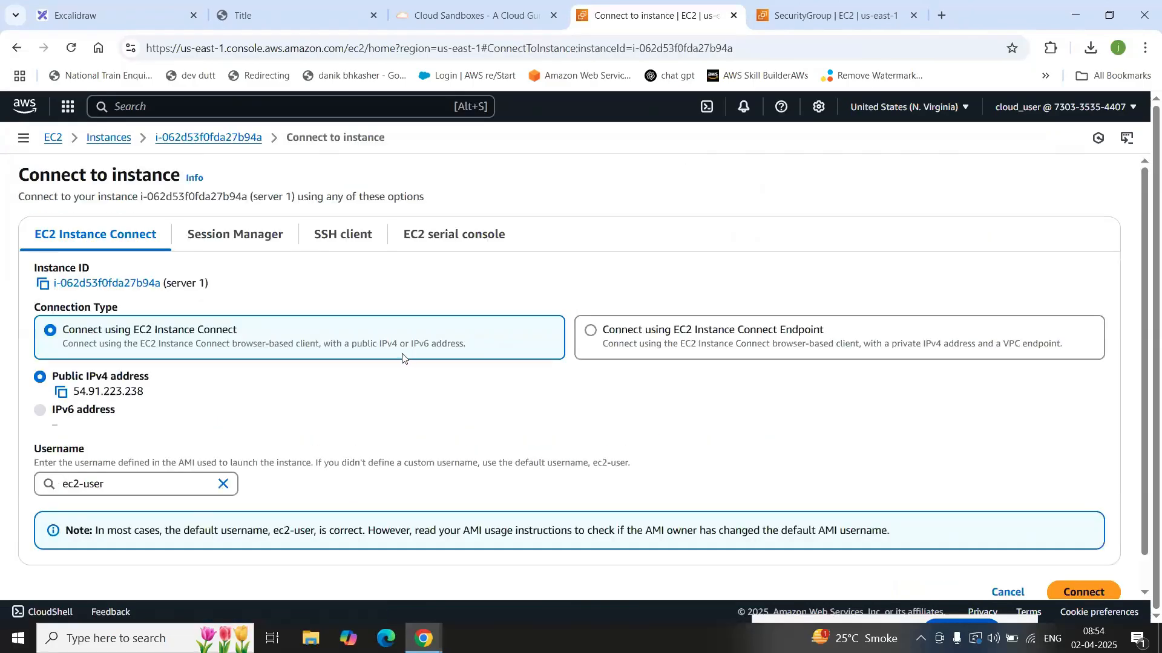
scroll(65, 399, down, 1)
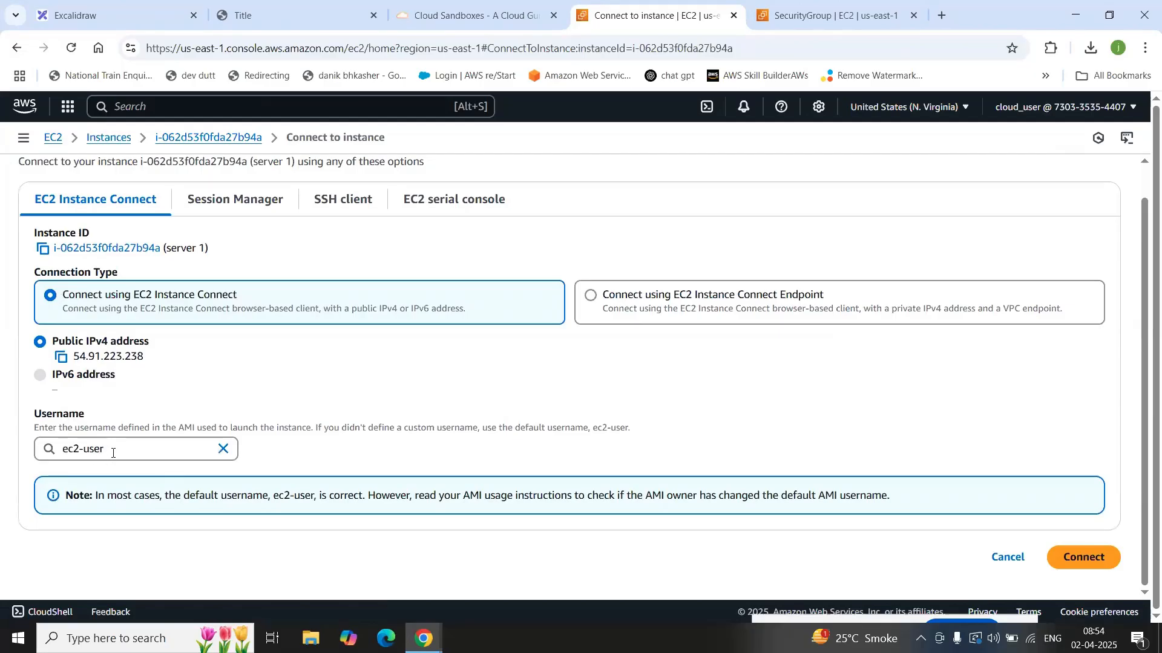
click(1083, 556)
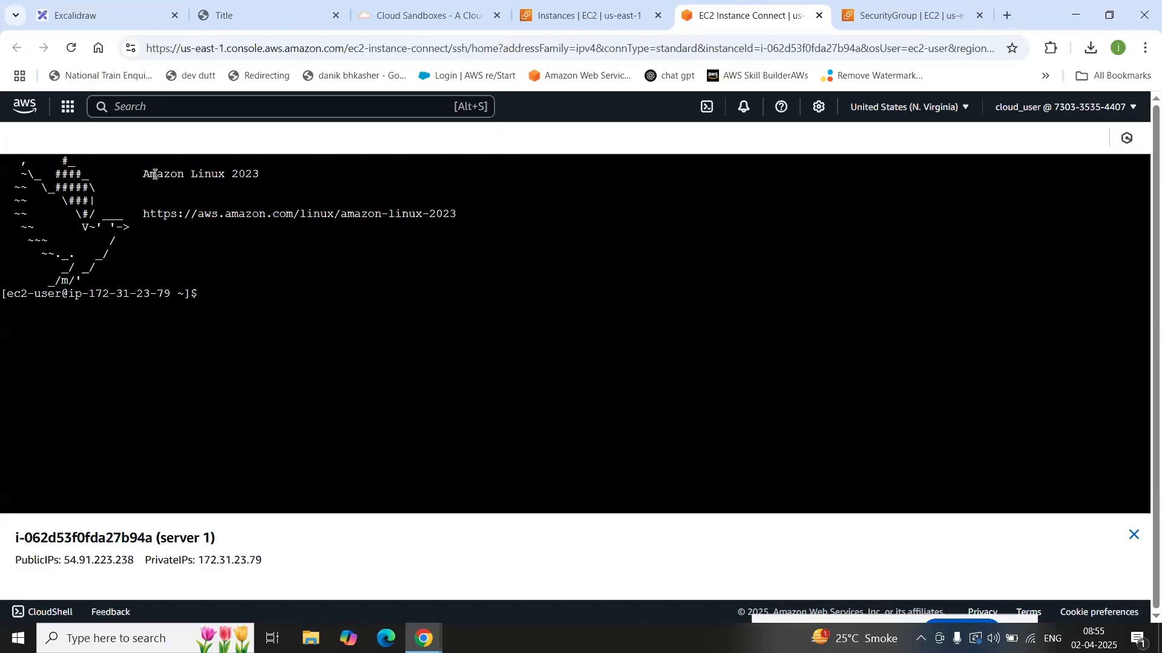
Step: Copy server 1's public IP address from the terminal page and switch to MobaXterm
drag(148, 174, 198, 174)
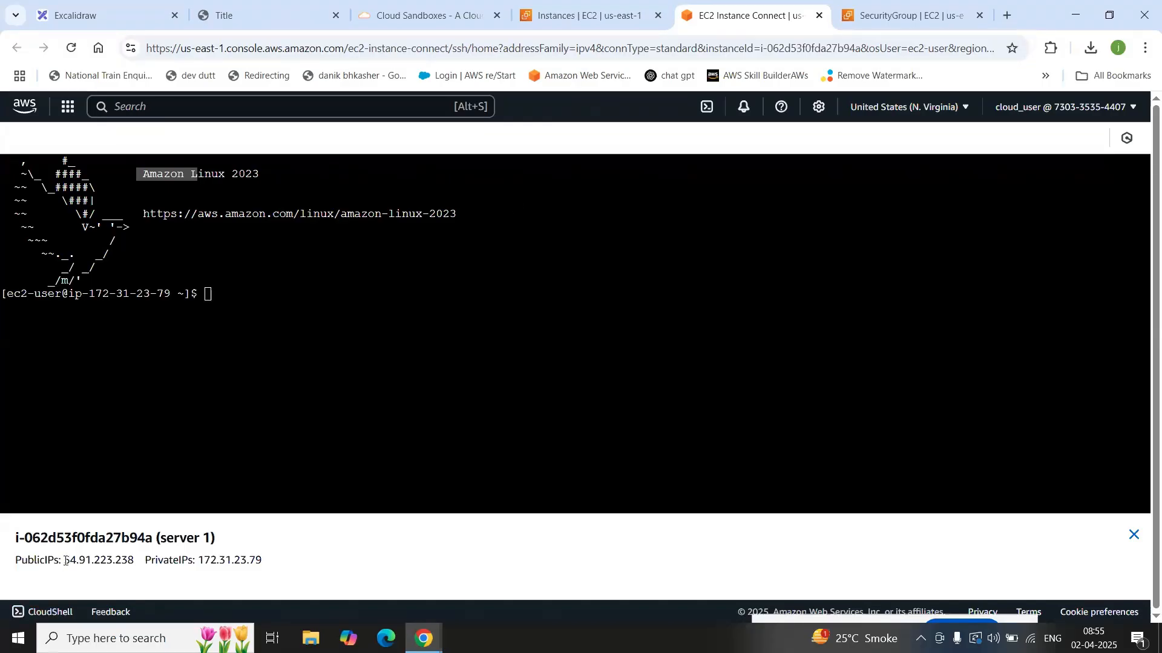
drag(65, 561, 138, 558)
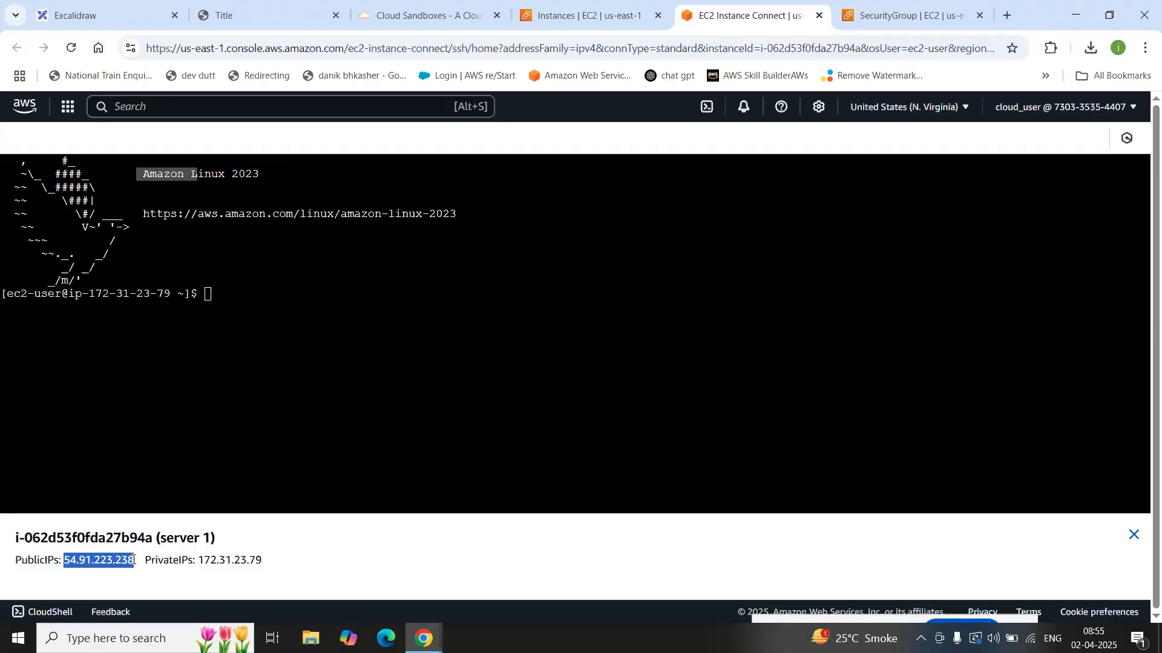
click(1076, 14)
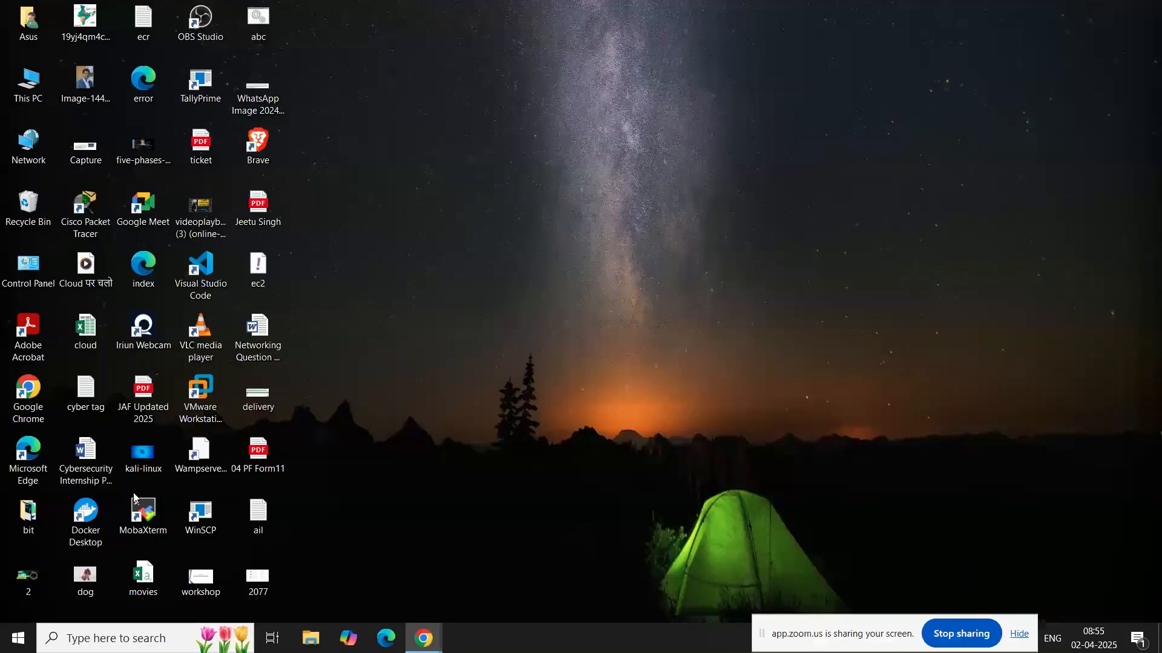
click(144, 519)
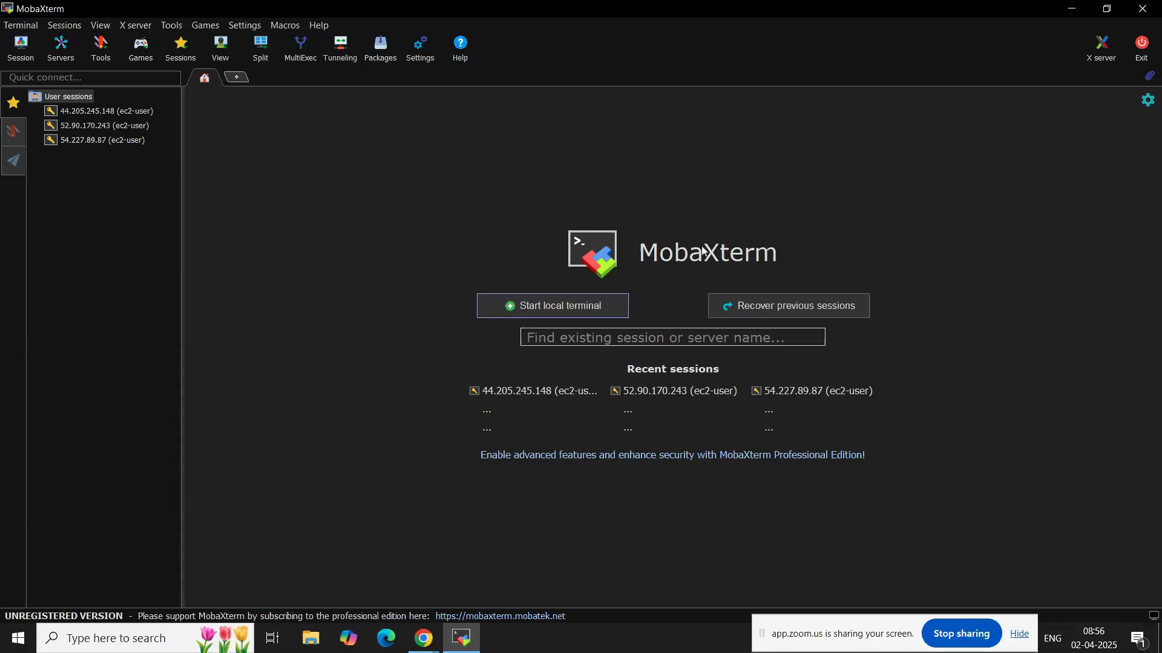
Step: Create a new SSH session with remote host 54.91.223.238 and username ec2-user
click(25, 55)
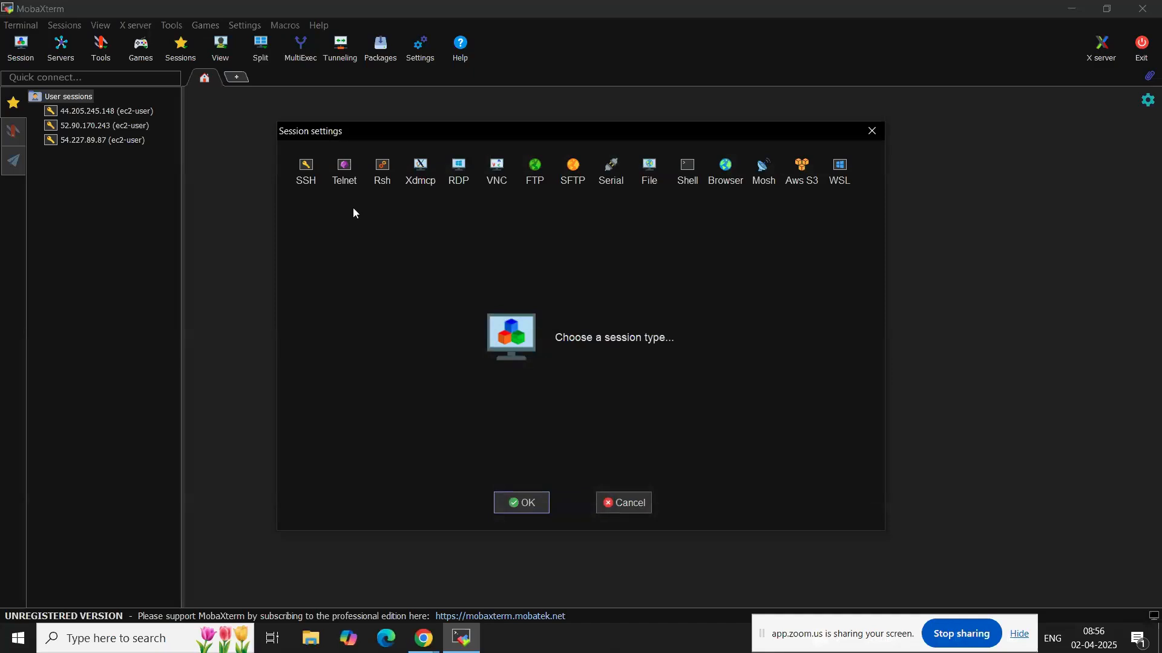
click(313, 184)
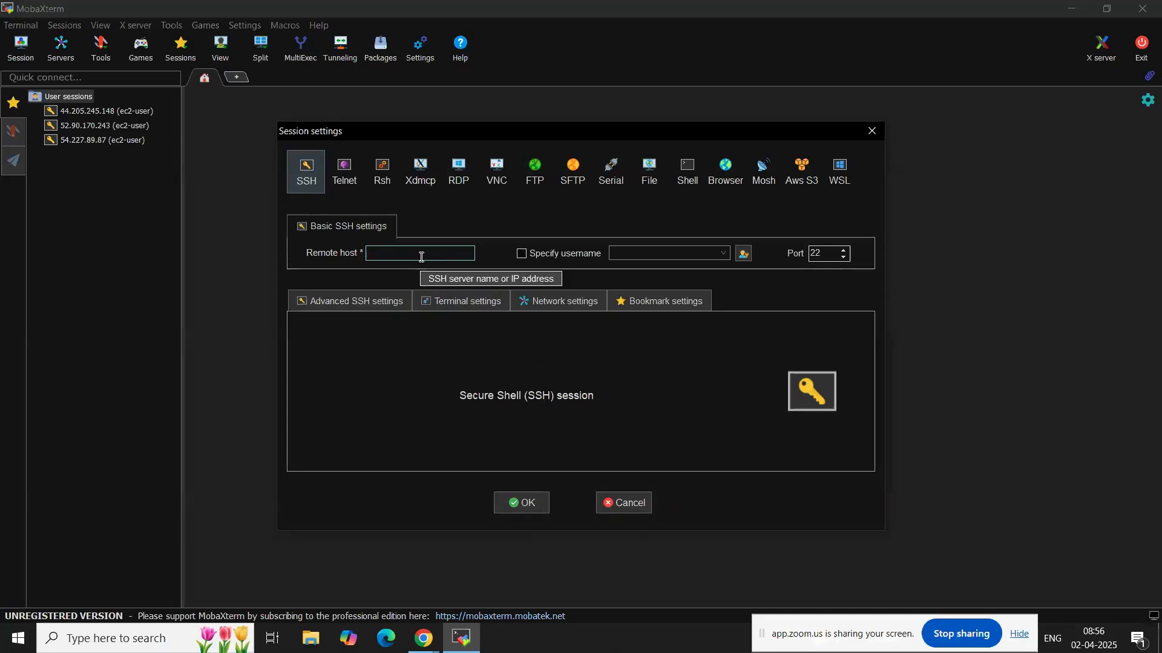
text(54.91.223.236)
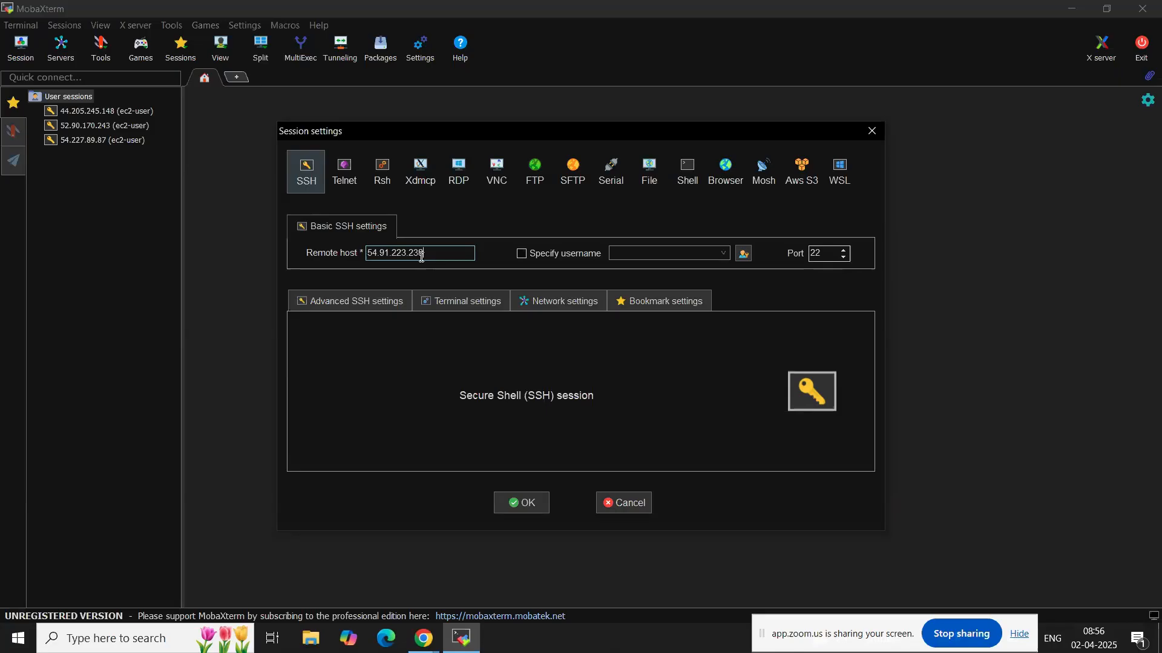
click(553, 256)
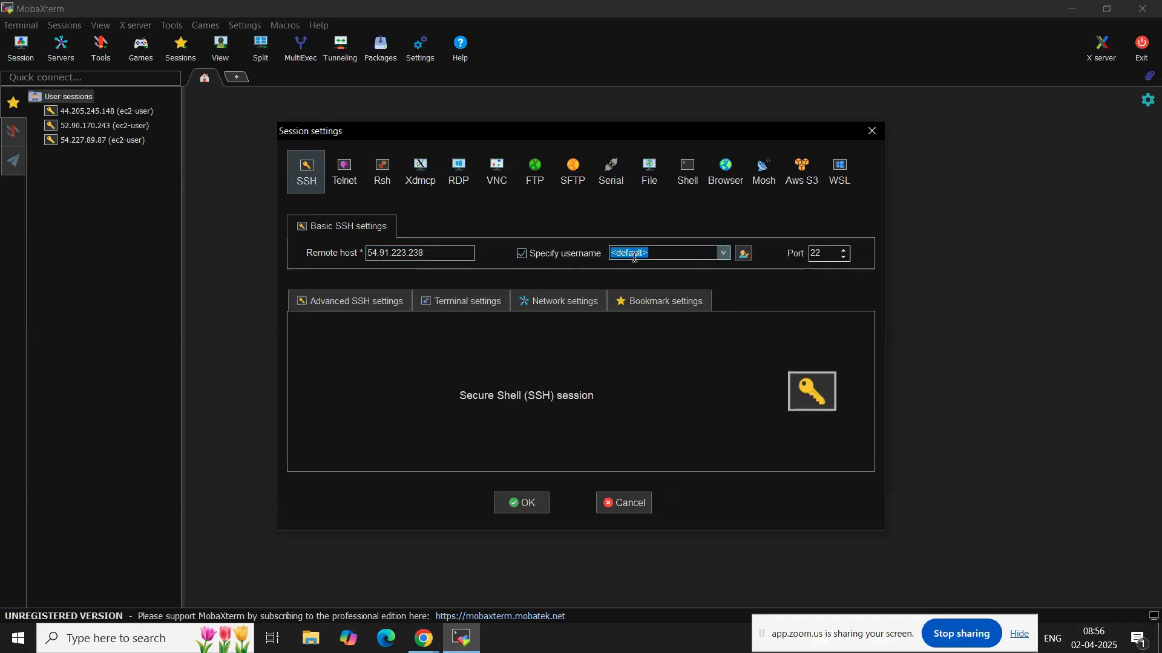
text(ec2-user)
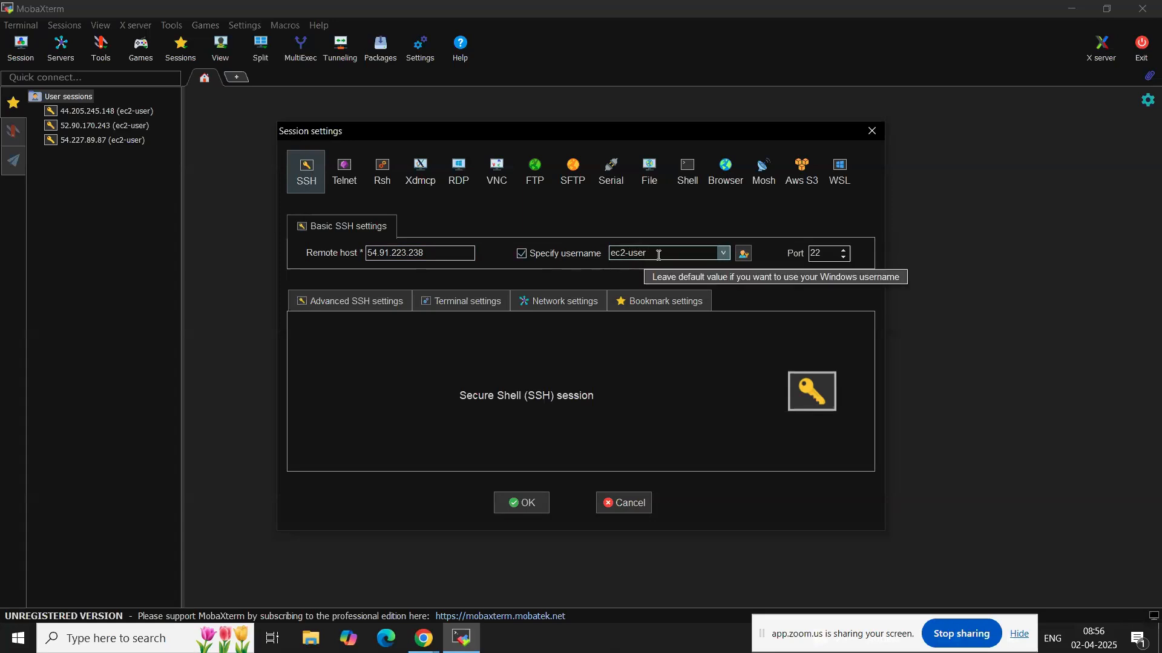
Step: Set the session to use tes123.pem from Downloads as its private key, and connect to server 1
click(365, 306)
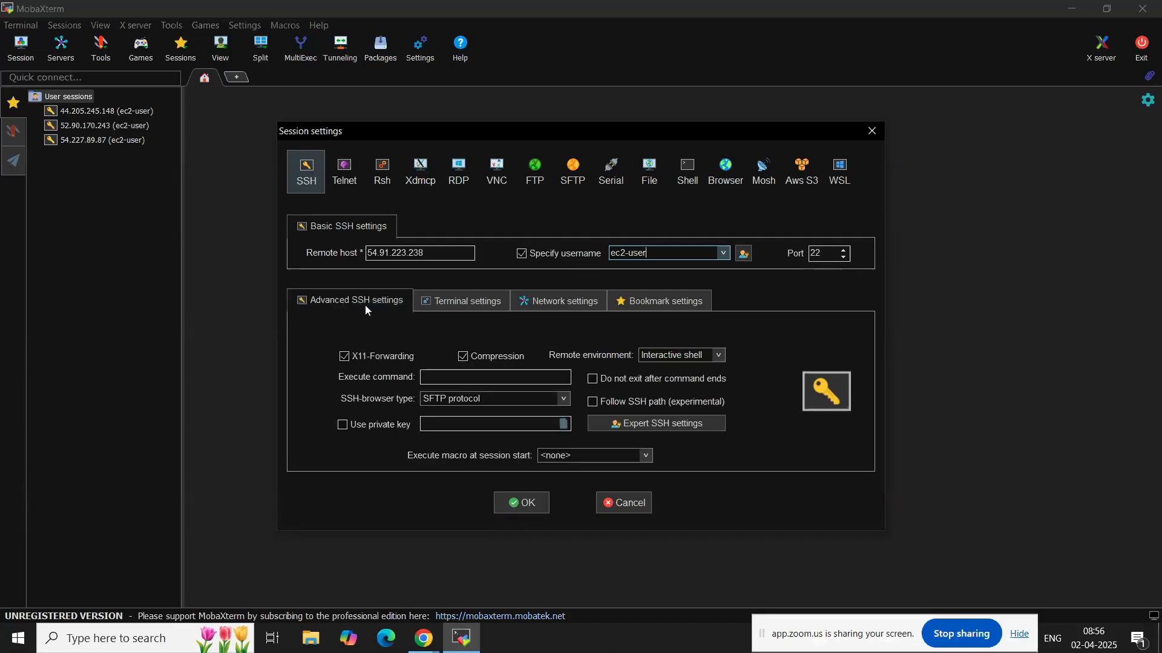
click(343, 426)
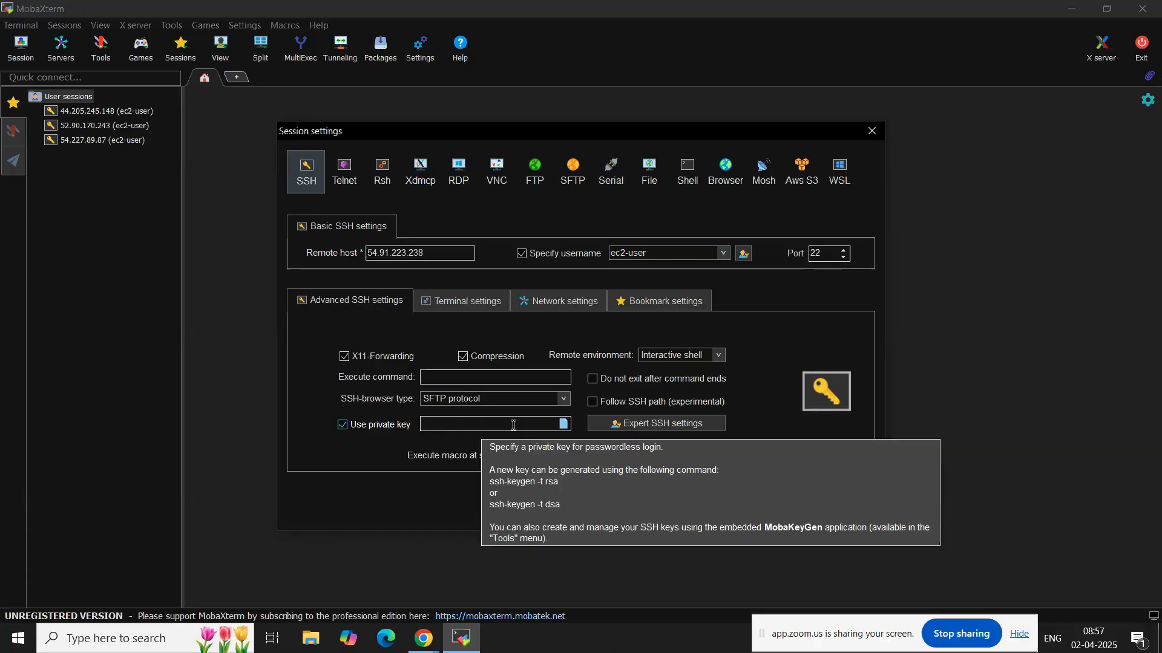
click(564, 425)
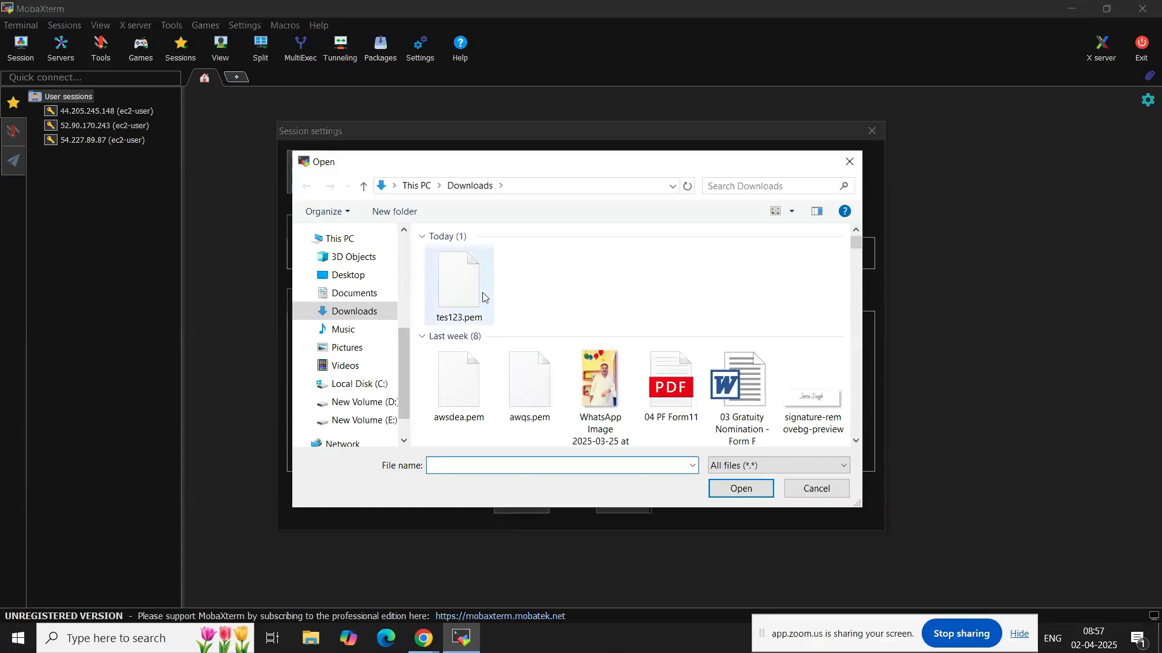
click(463, 286)
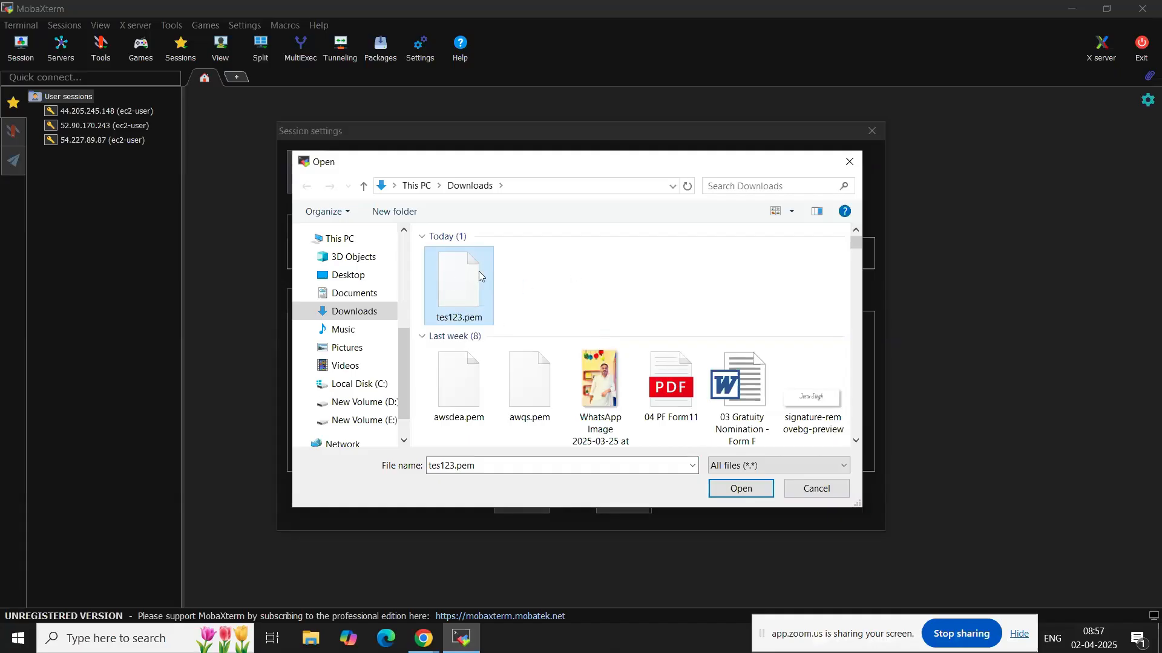
click(748, 488)
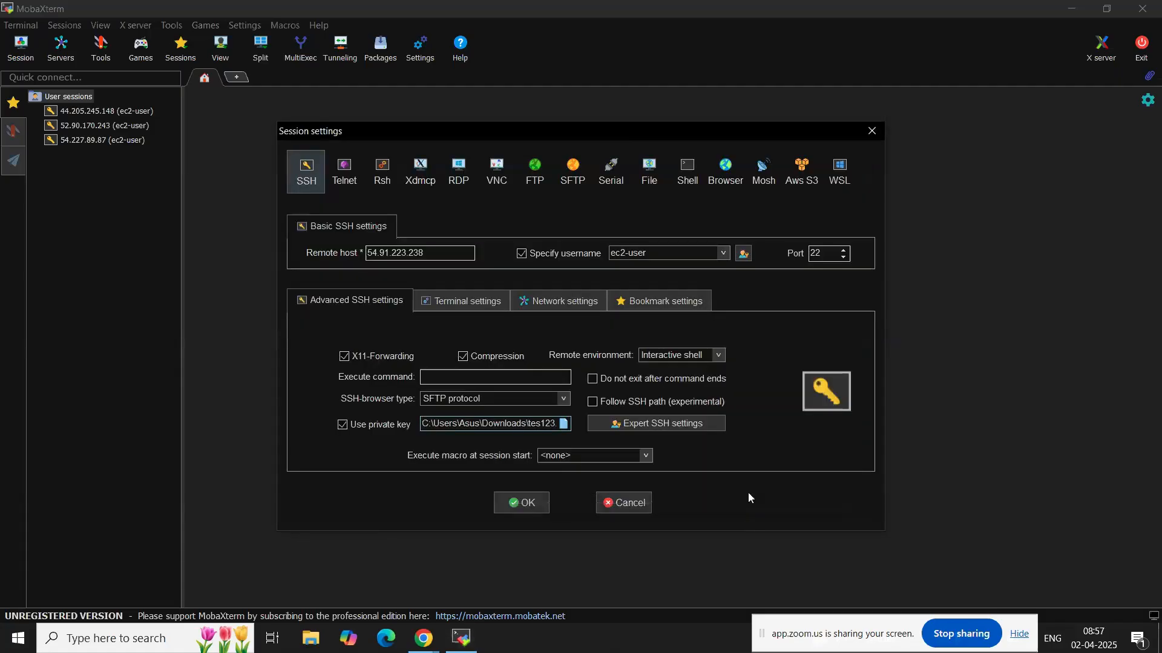
click(521, 504)
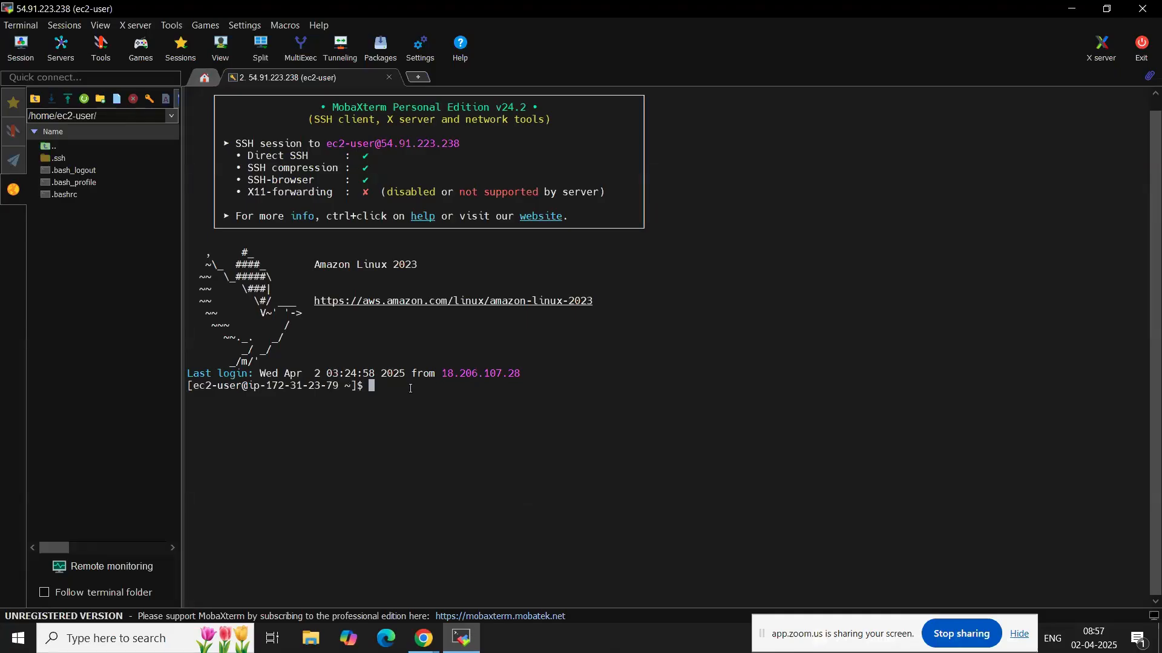
Step: Close MobaXterm together with its running SSH session
click(1142, 8)
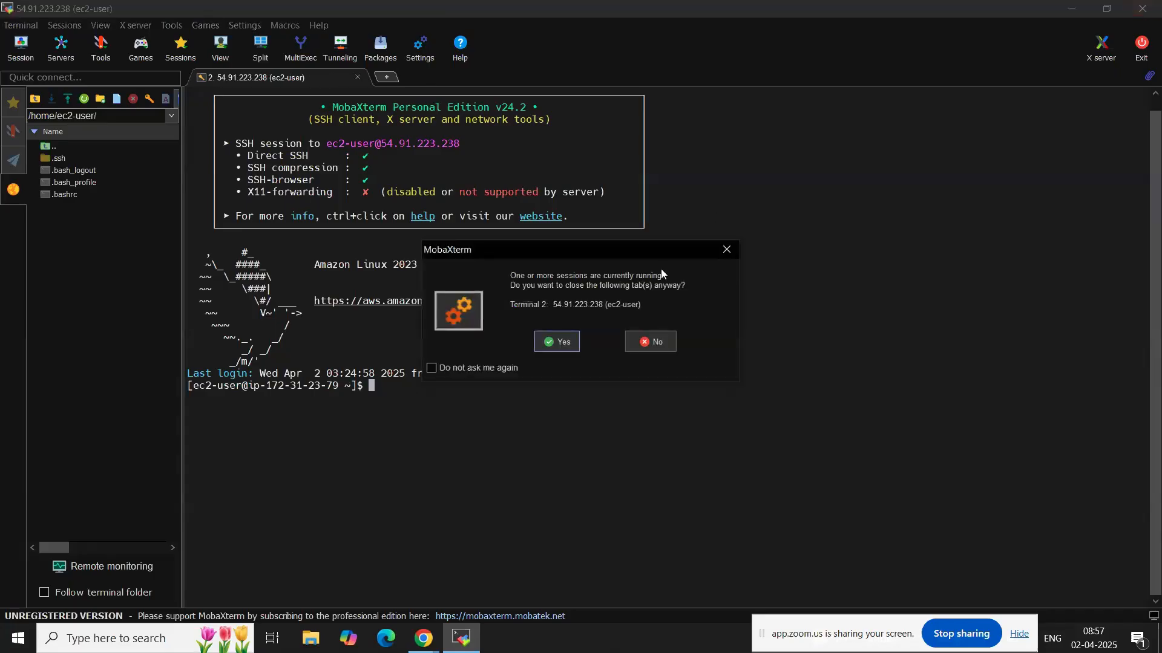
click(572, 342)
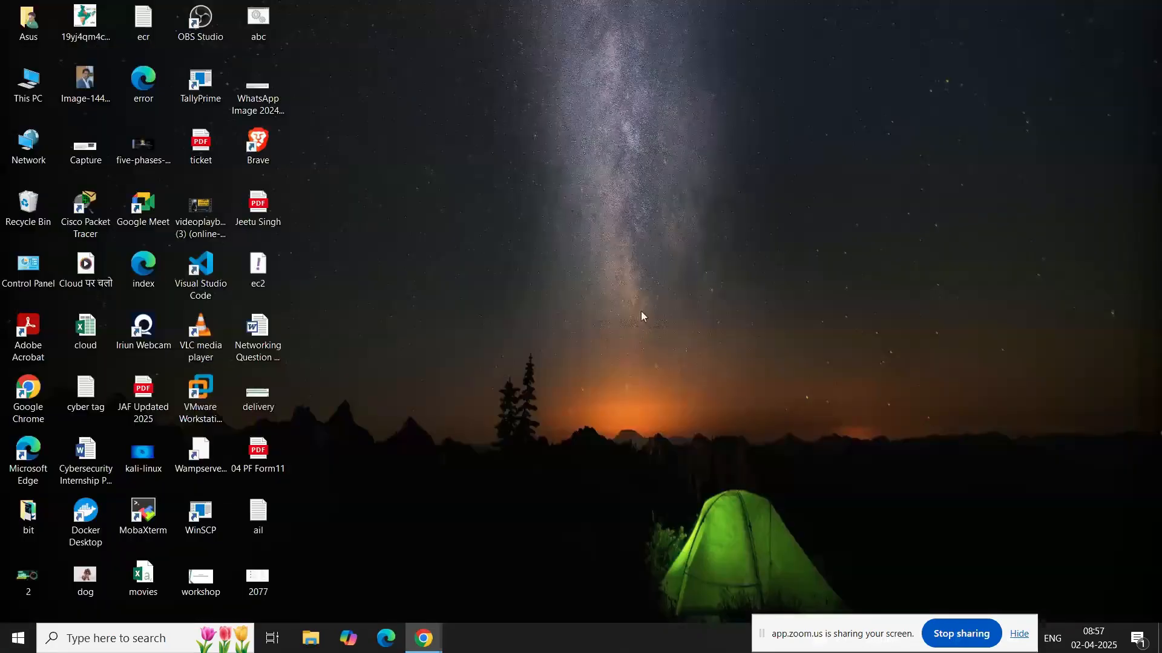
Step: Open a Windows Command Prompt and change to the Downloads folder
key(super+r)
text(c)
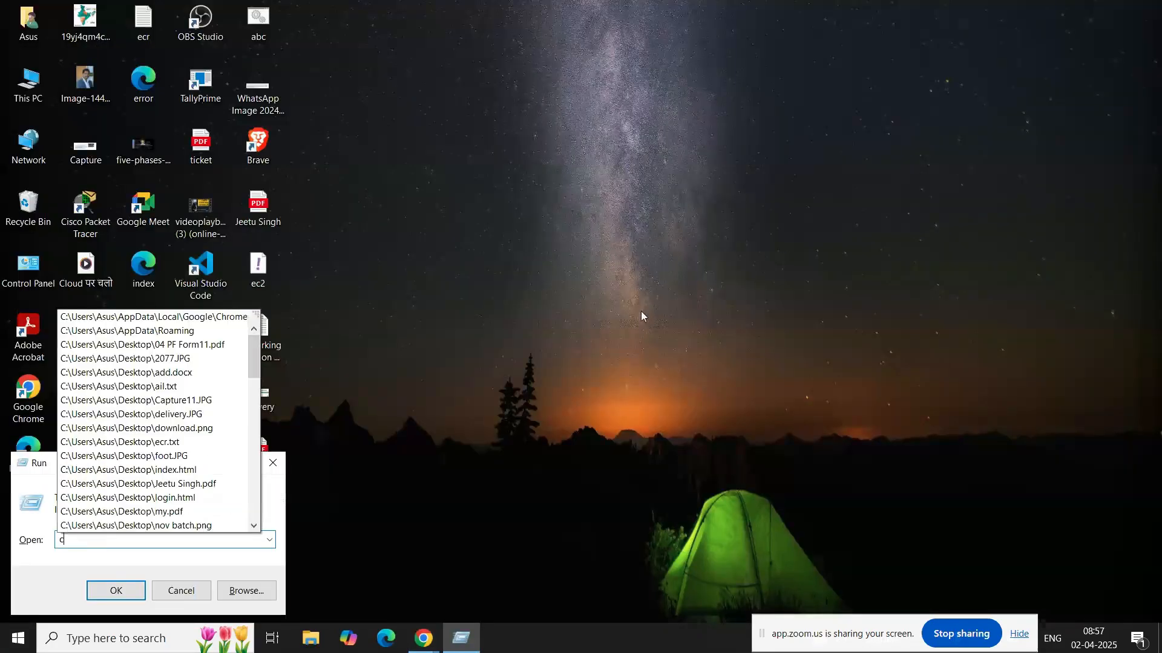
text(md)
key(Return)
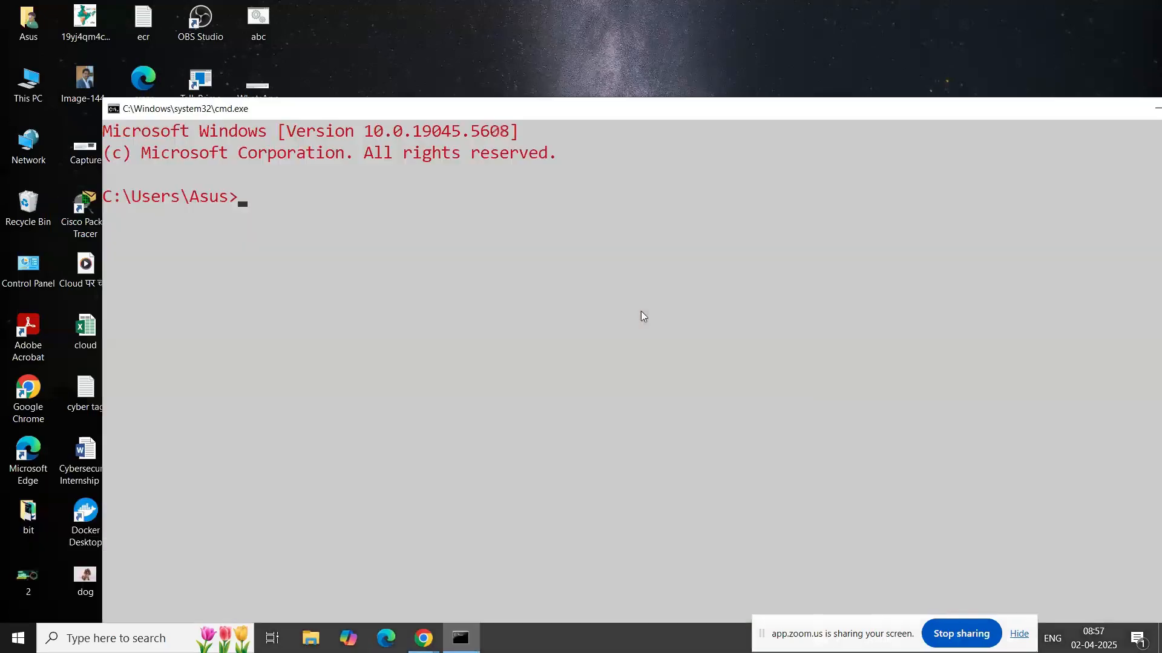
text(cd Downloads)
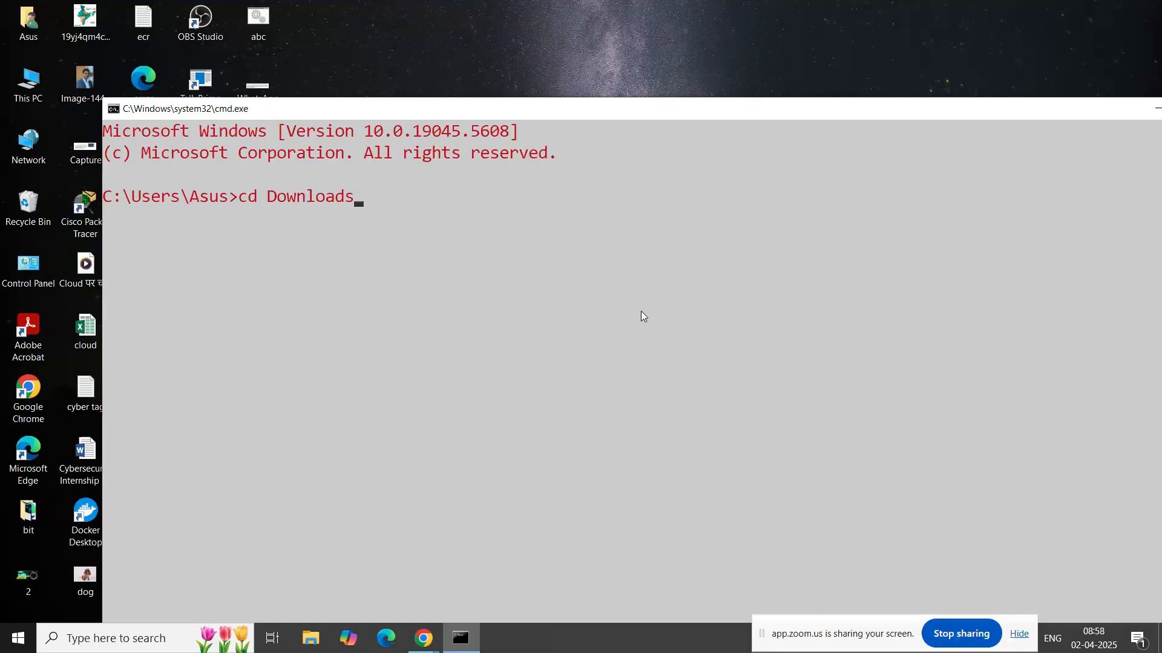
key(Return)
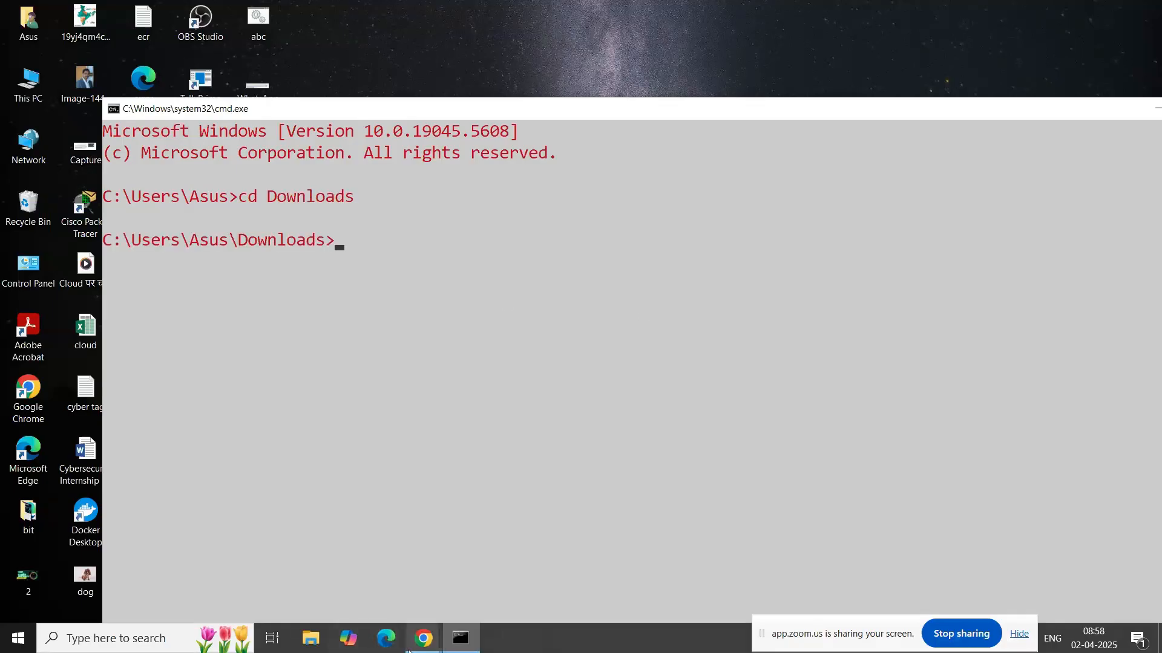
Step: In the EC2 console, open server 1's SSH client connection instructions and copy the example ssh command that uses tes123.pem
mouse_move(411, 648)
click(287, 583)
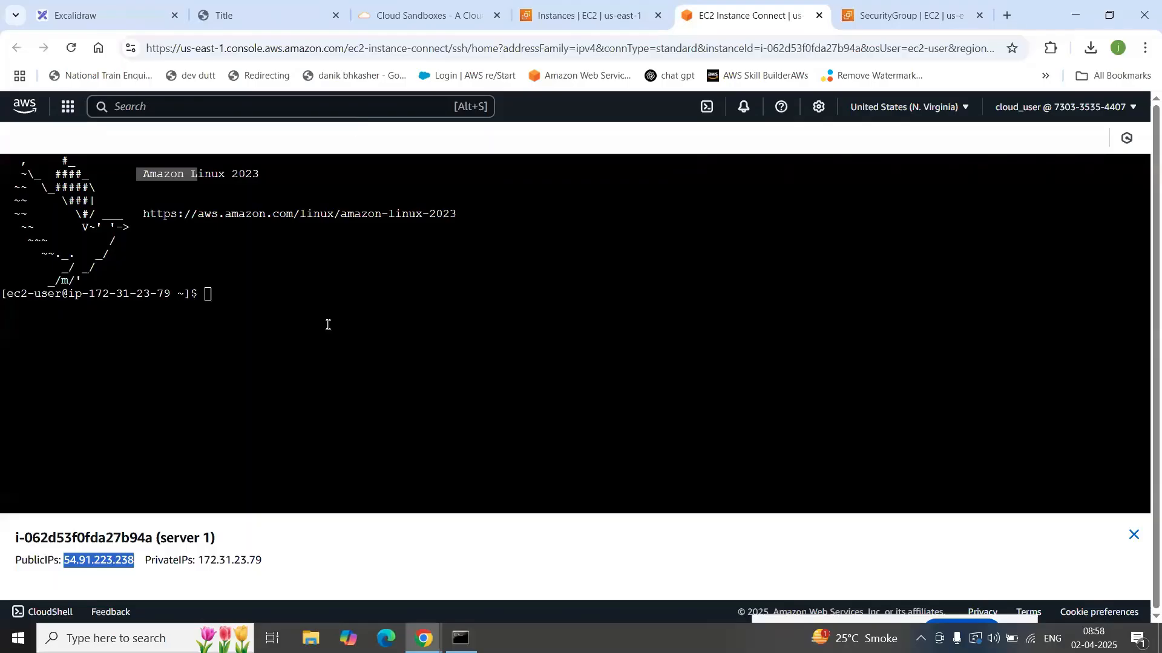
click(591, 25)
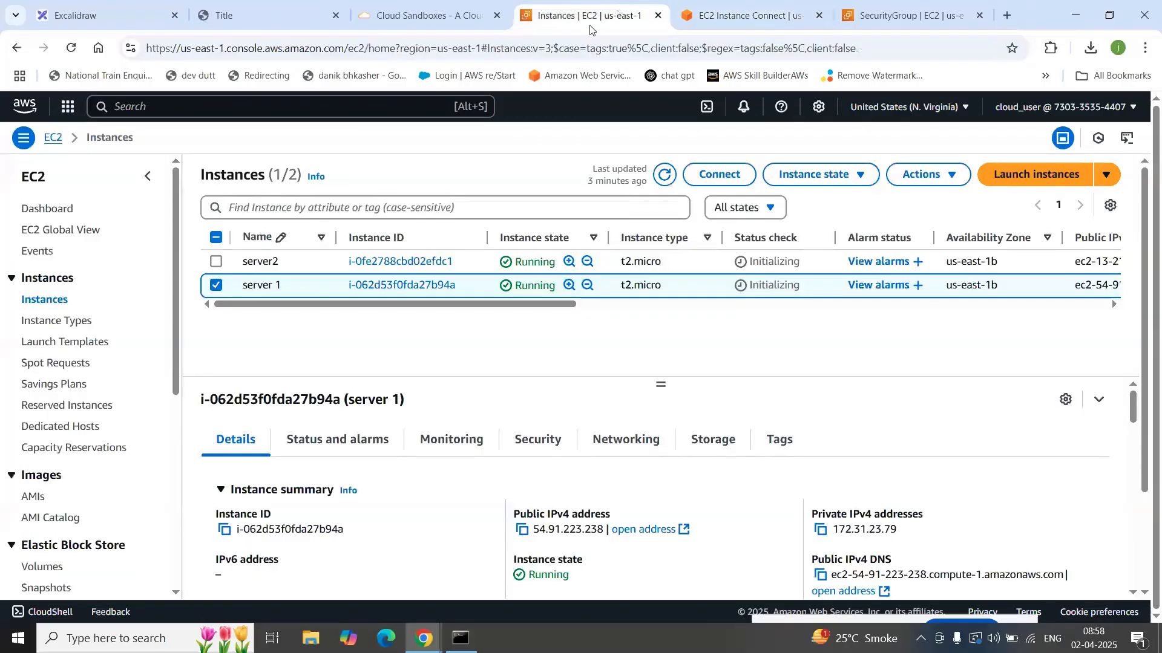
click(735, 175)
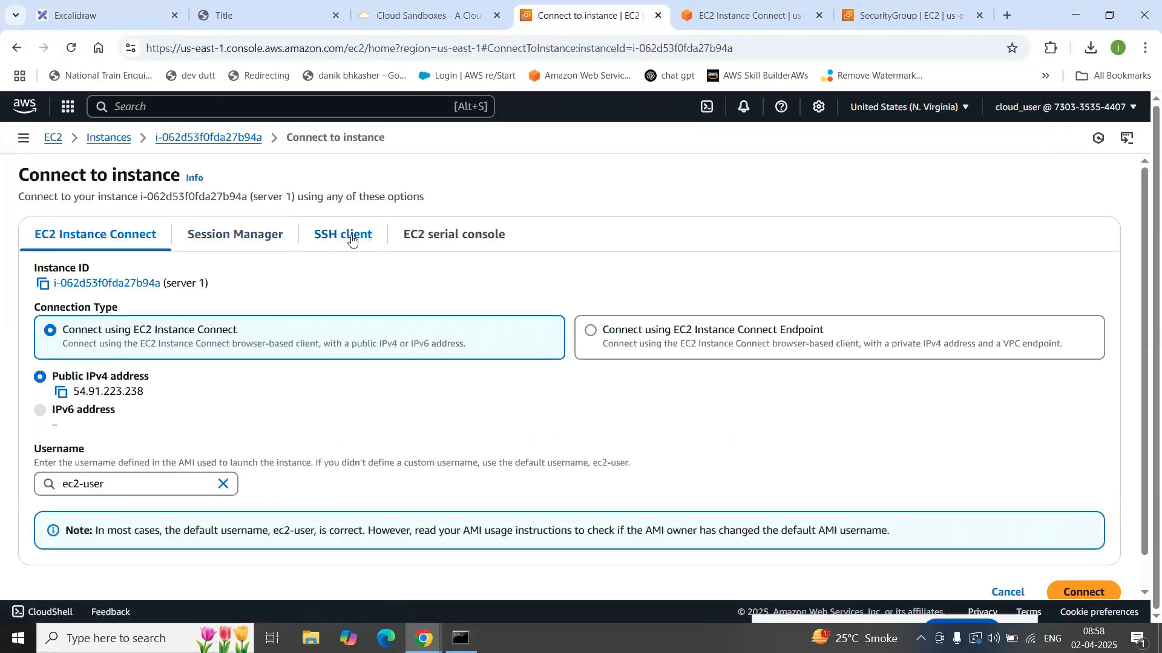
click(352, 240)
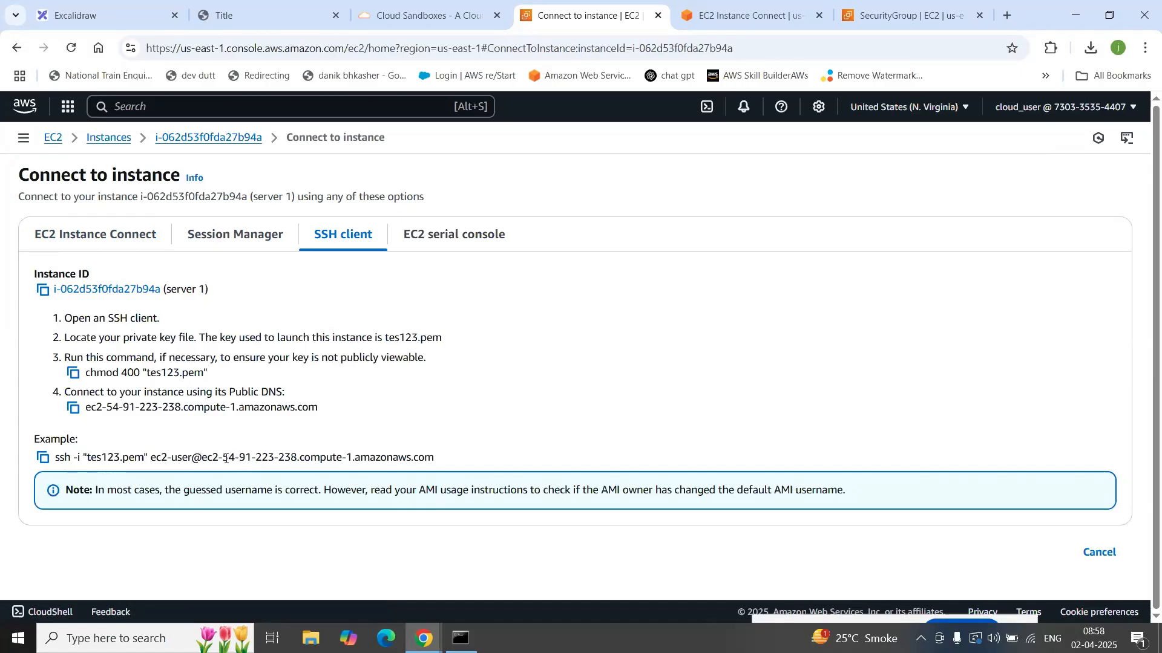
click(43, 458)
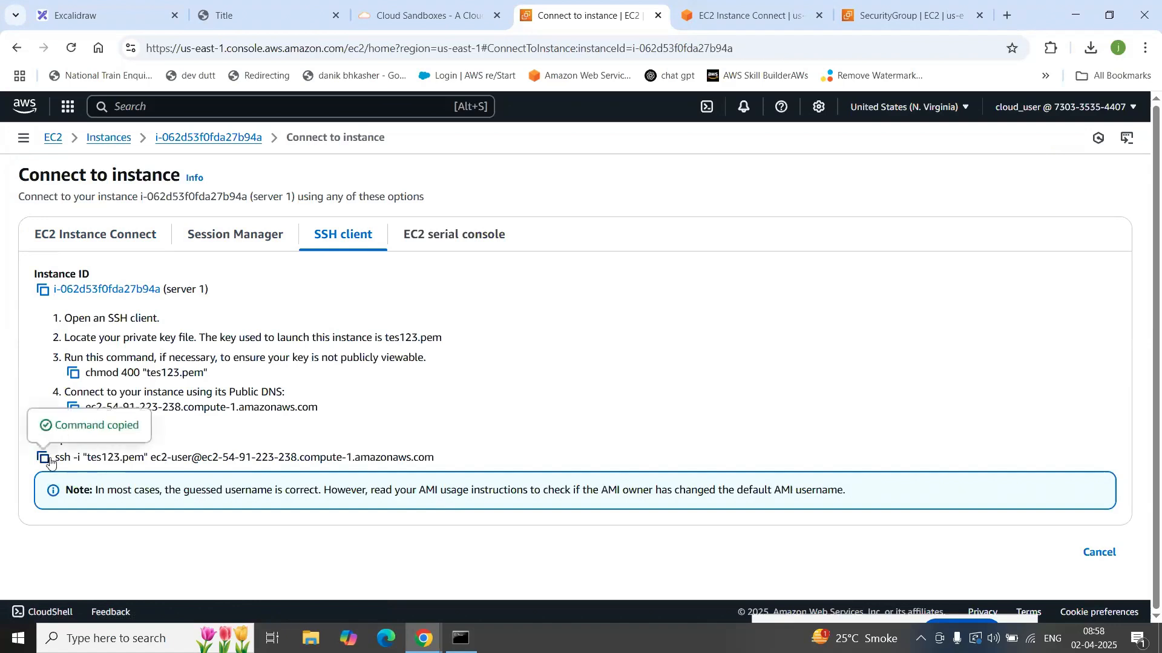
Step: Run the copied ssh command for server 1 in the Command Prompt and answer yes to continue connecting
click(470, 645)
key(ctrl+v)
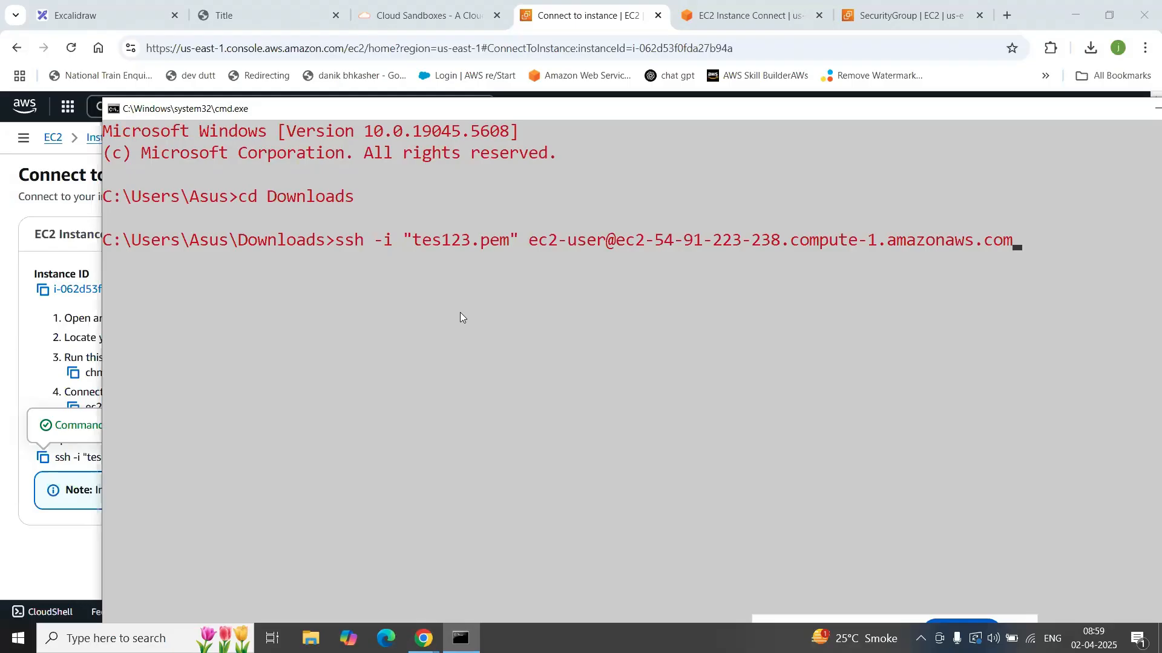
key(Return)
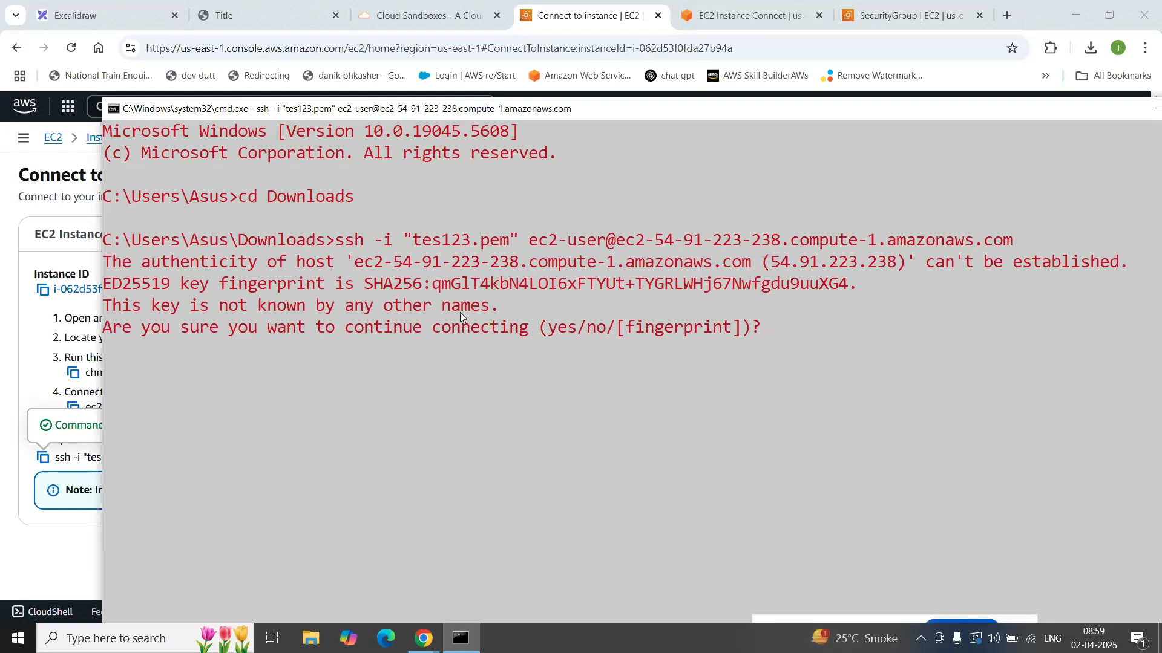
text(yes)
key(Return)
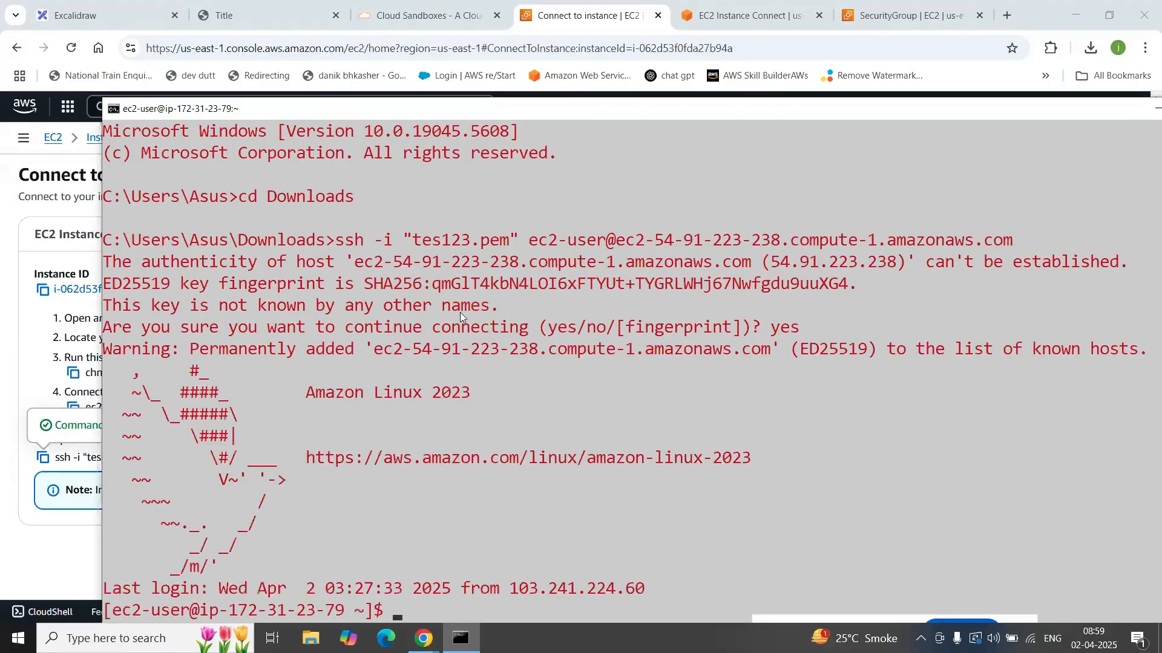
scroll(489, 401, down, 3)
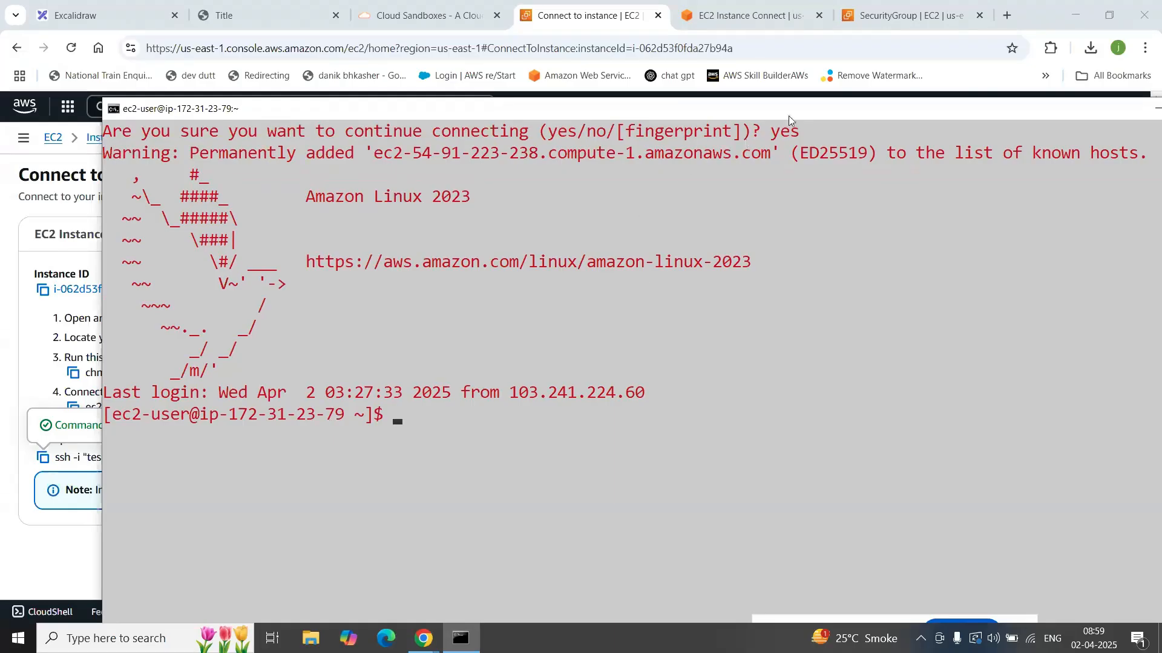
Step: Bring the whole Command Prompt window into view and close it together with its SSH session
drag(792, 112, 714, 121)
drag(881, 122, 853, 124)
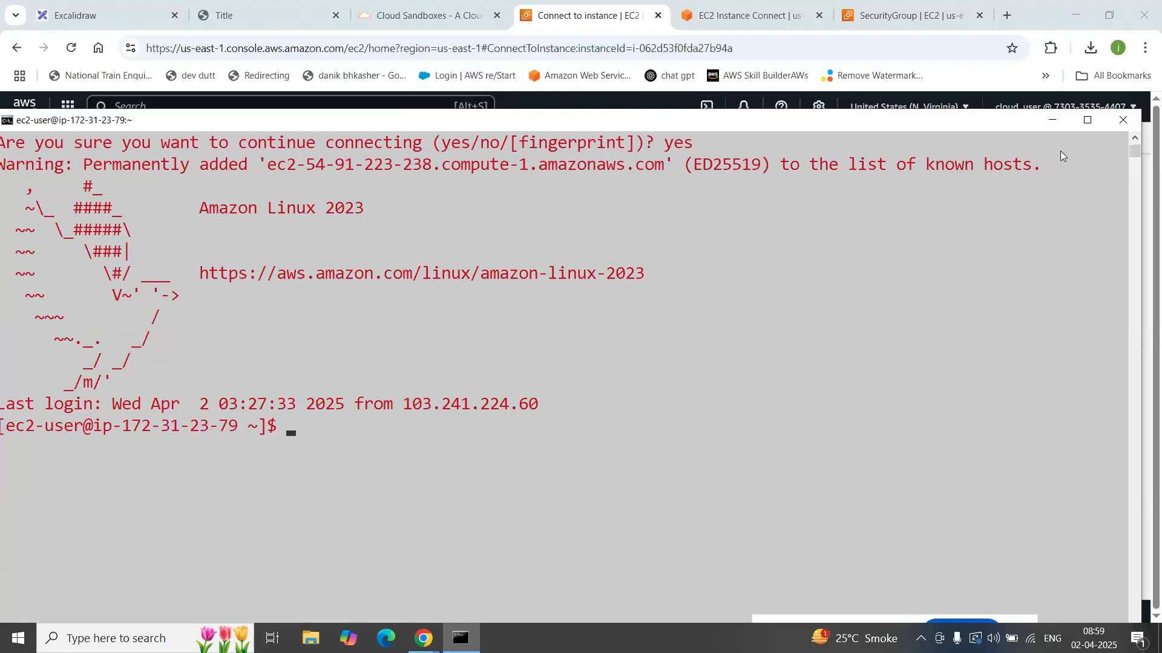
click(1125, 126)
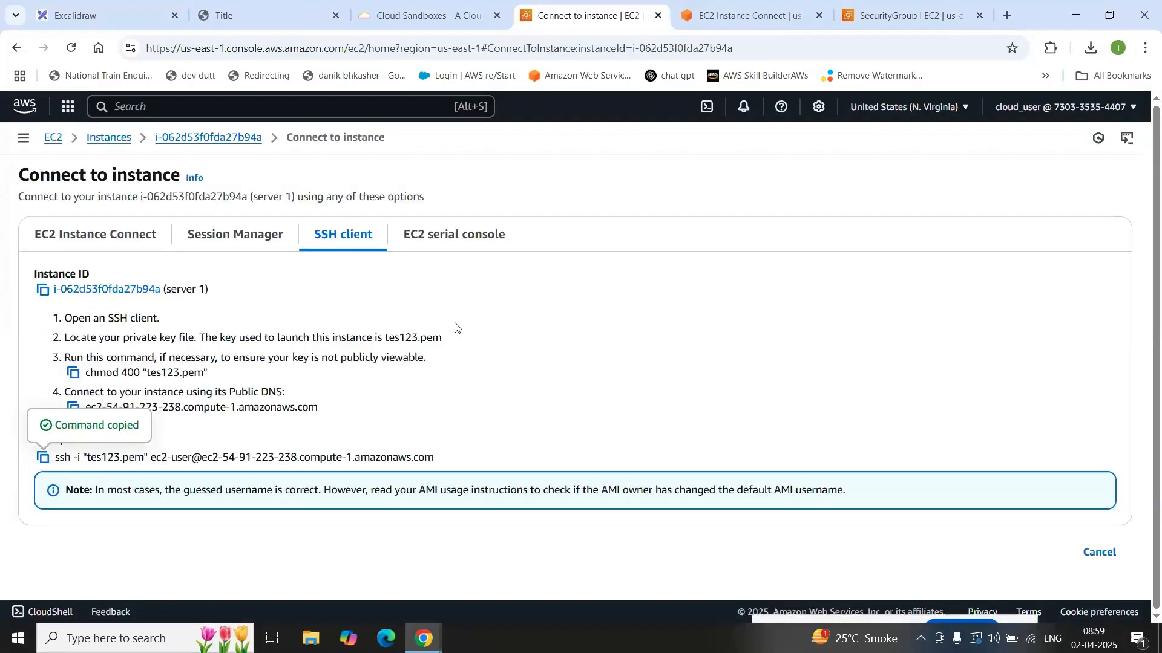
Step: Switch to the root user with sudo -i in server 1's EC2 Instance Connect terminal
click(751, 15)
click(221, 305)
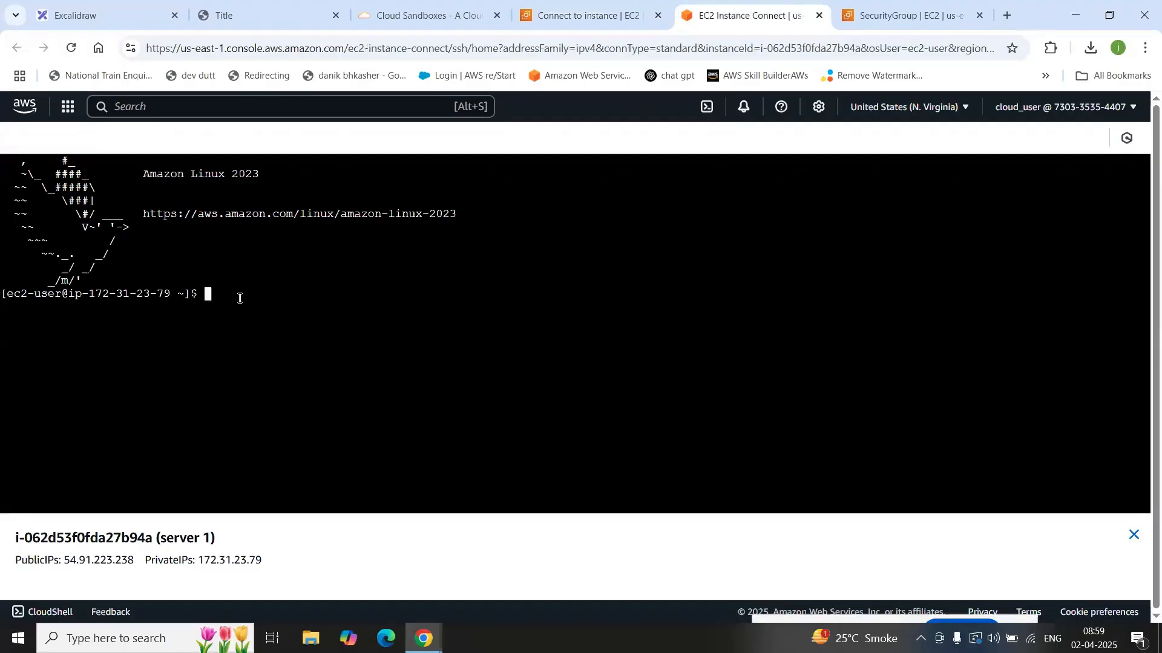
text(sudo -i)
key(Return)
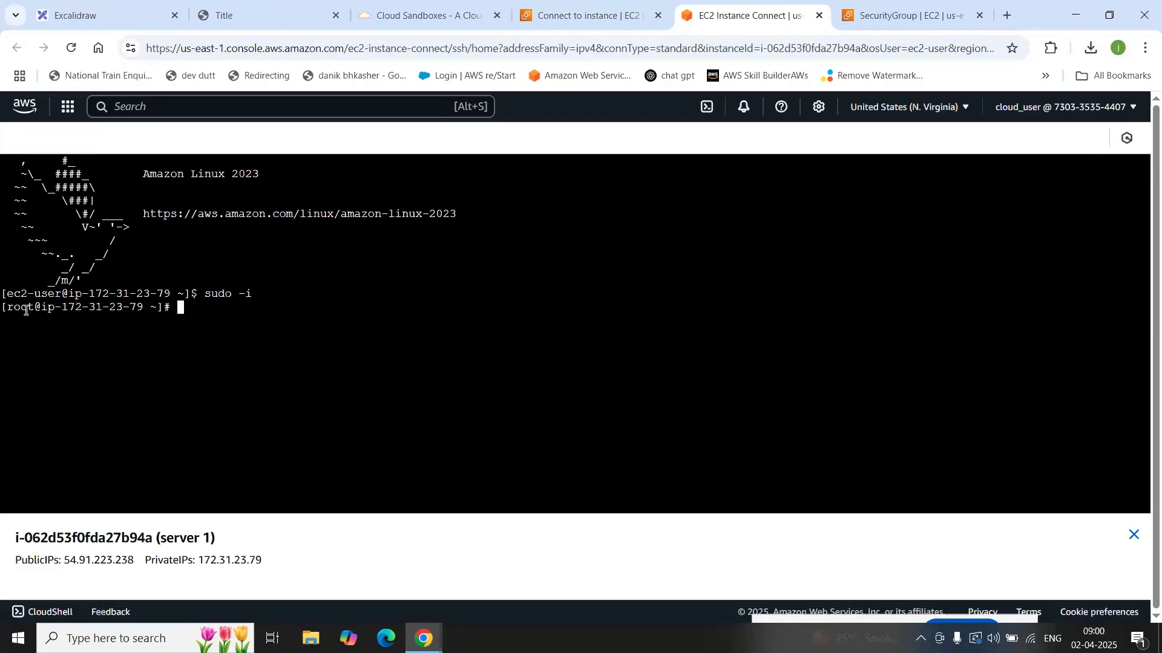
drag(6, 294, 42, 293)
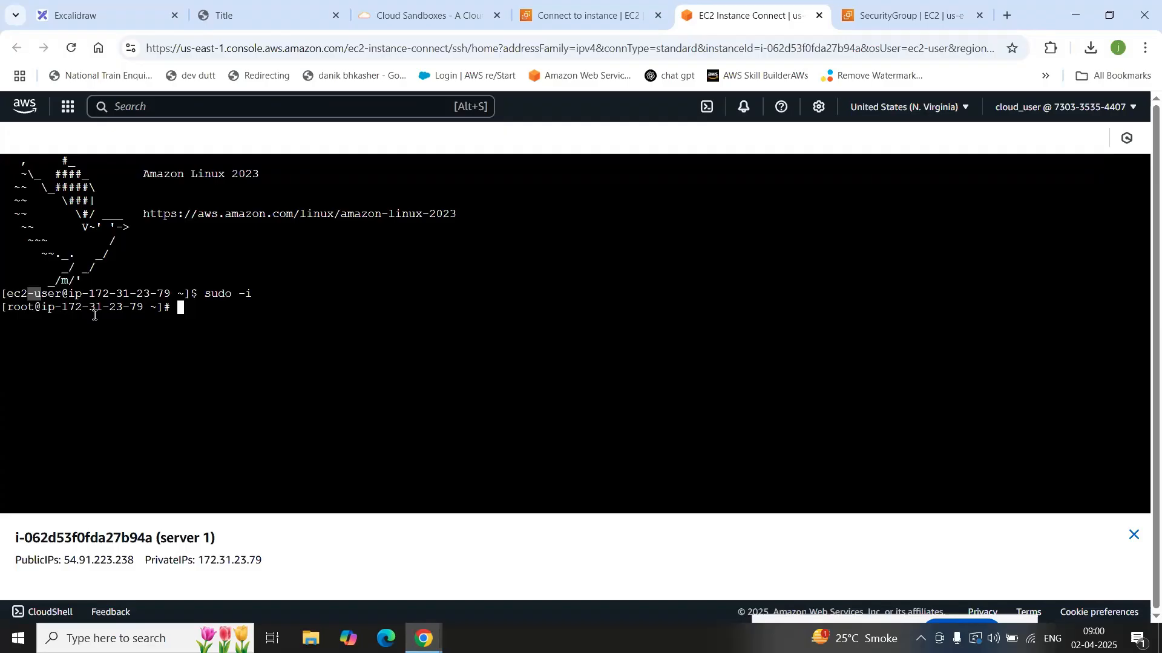
Step: Install the Apache web server packages on server 1 with yum install httpd* -y
text(yum inst)
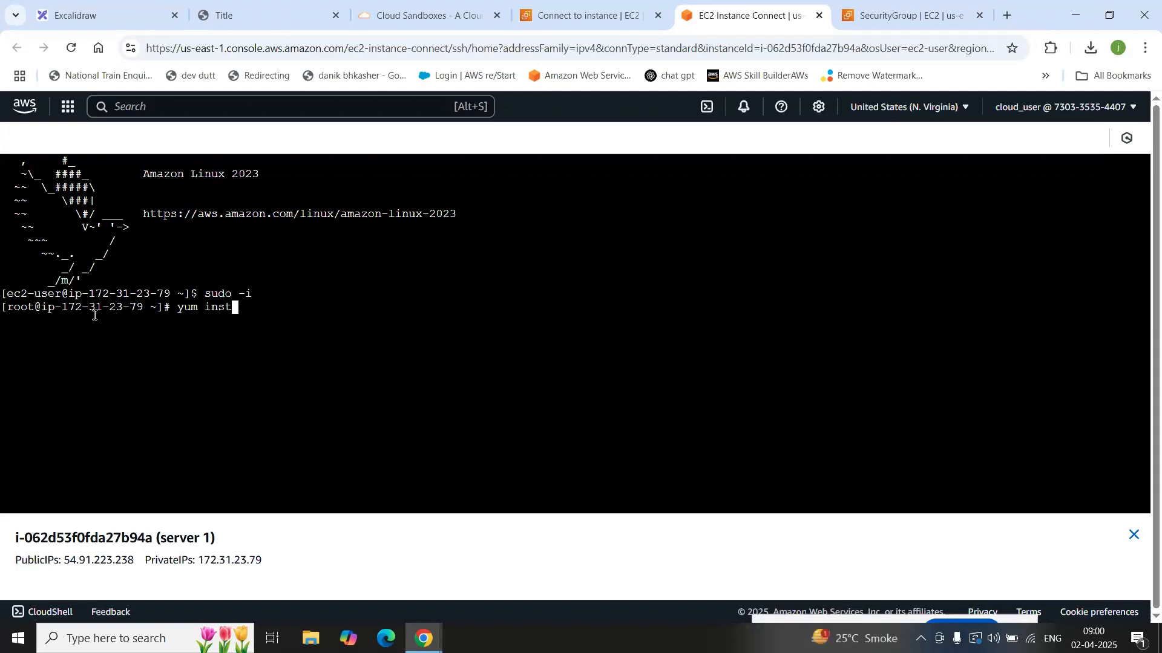
text(all httpd* -y)
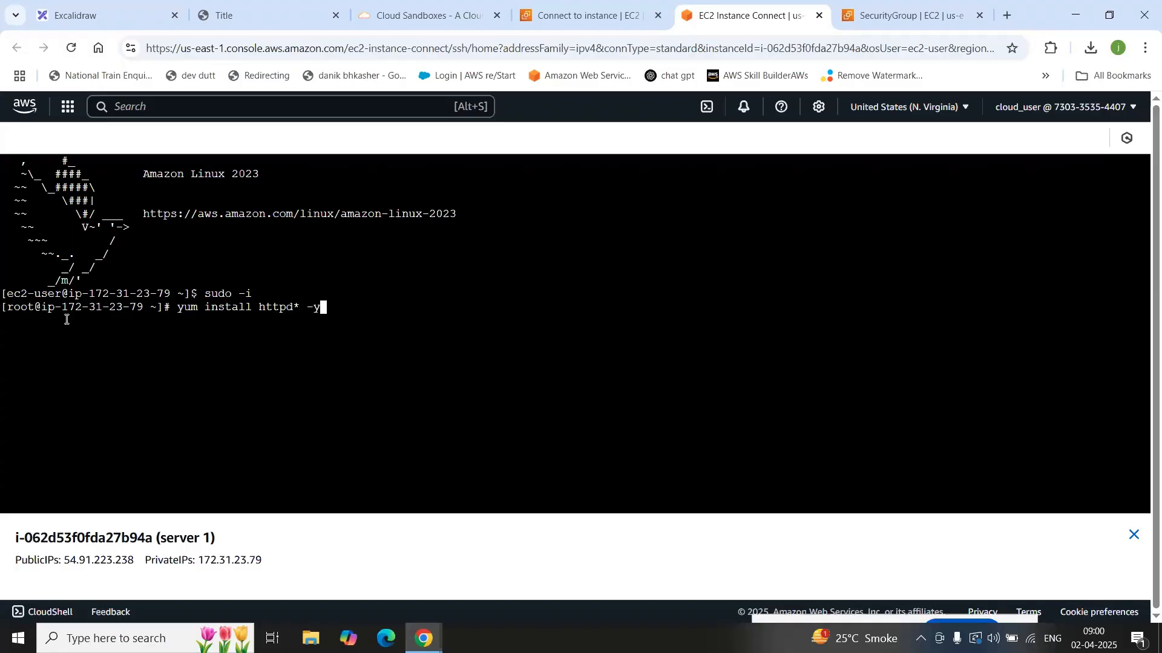
drag(173, 311, 198, 309)
drag(205, 309, 253, 309)
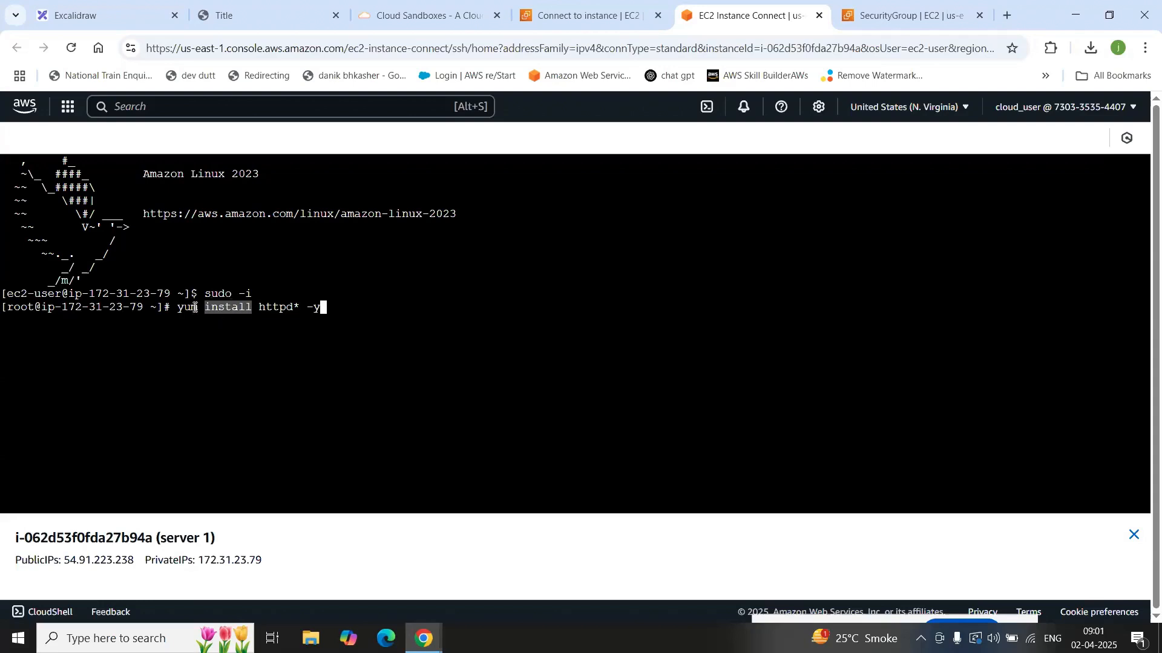
drag(257, 308, 291, 308)
click(283, 315)
drag(259, 307, 286, 311)
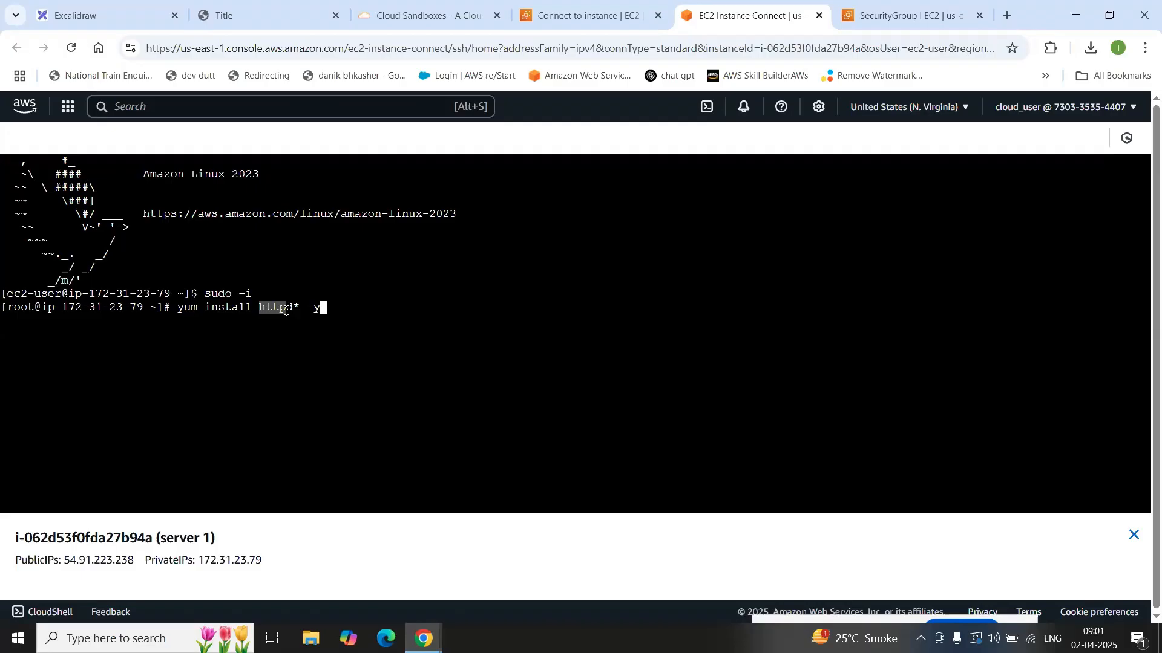
click(284, 307)
drag(284, 307, 302, 314)
click(302, 314)
drag(295, 308, 300, 306)
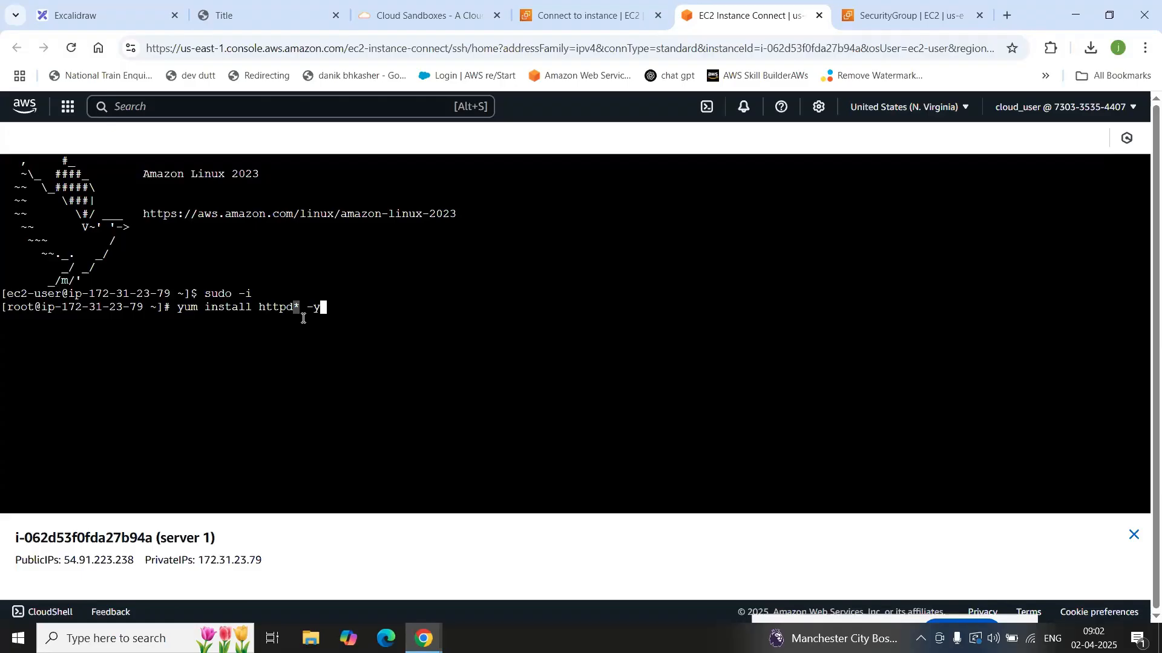
click(332, 307)
drag(308, 310, 348, 310)
click(348, 310)
key(Return)
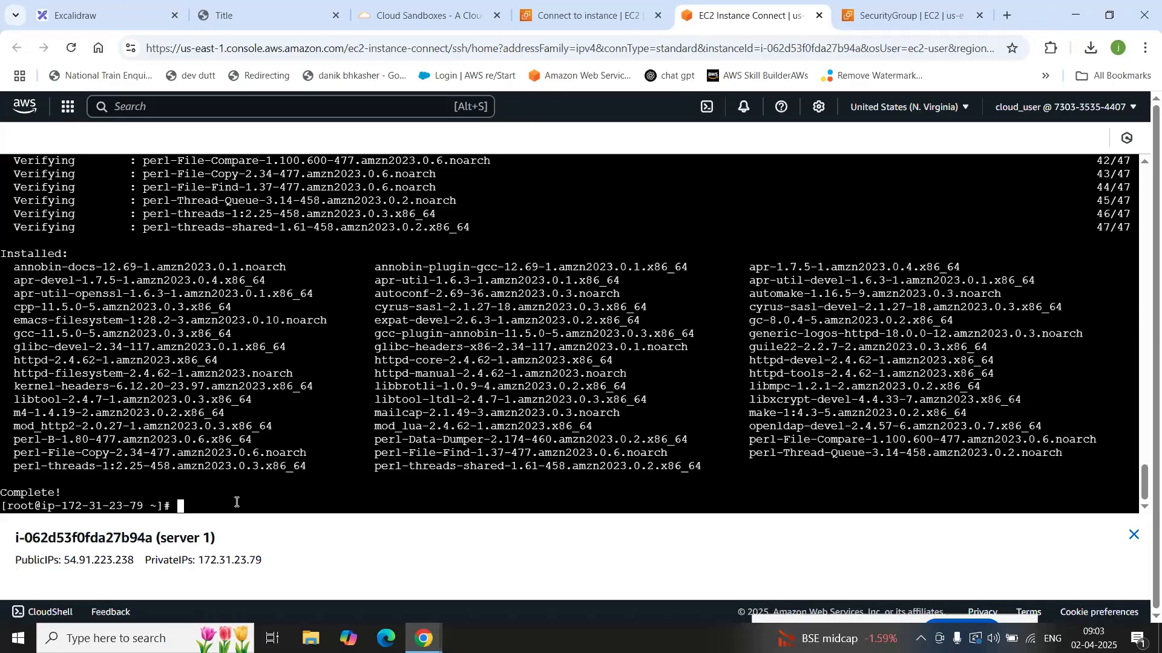
Step: Change to /var/www/html/ and use cat to create index.html containing "<h1> This is my website </h1>"
text(cd /var/www/html/)
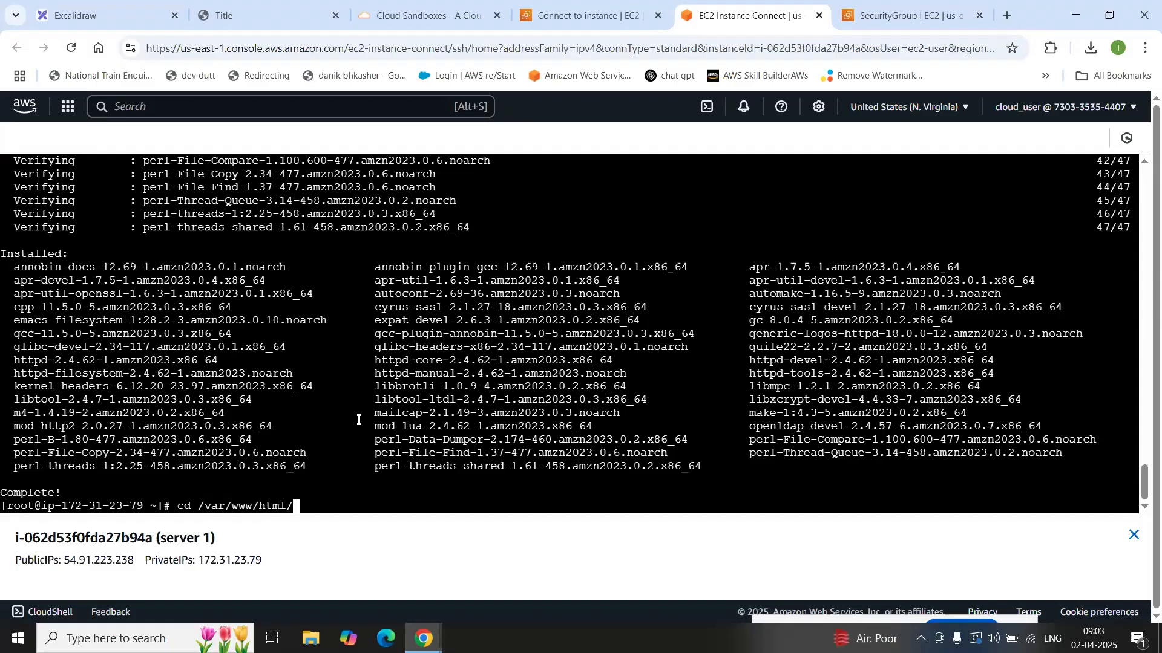
key(Return)
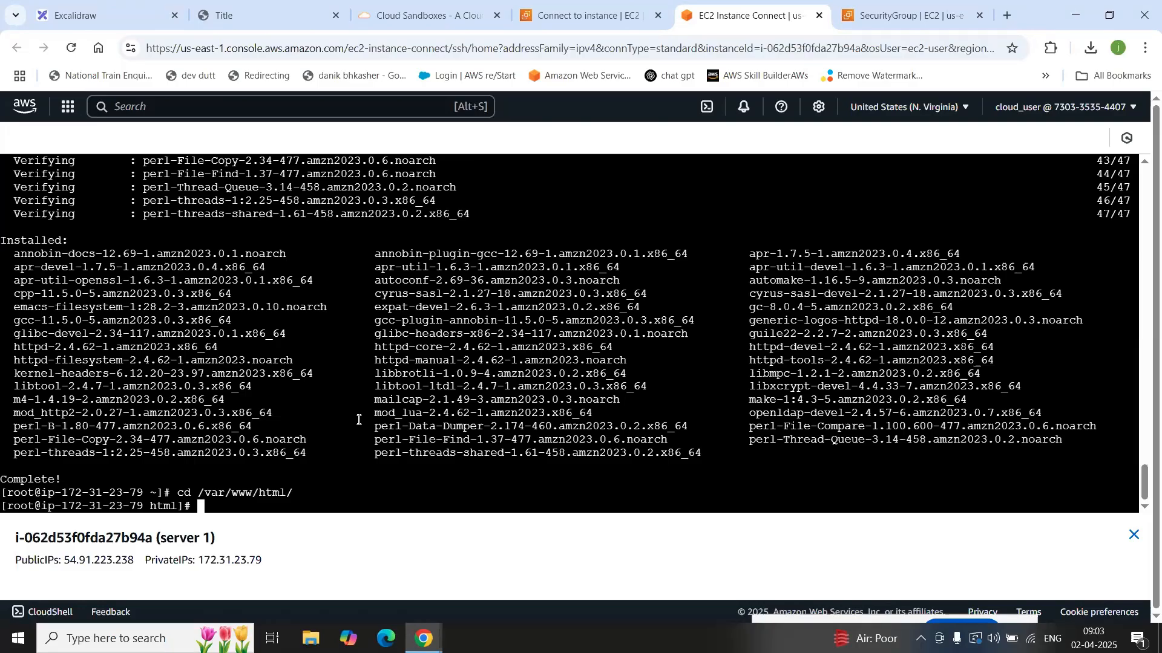
text(cat > index.html)
key(Return)
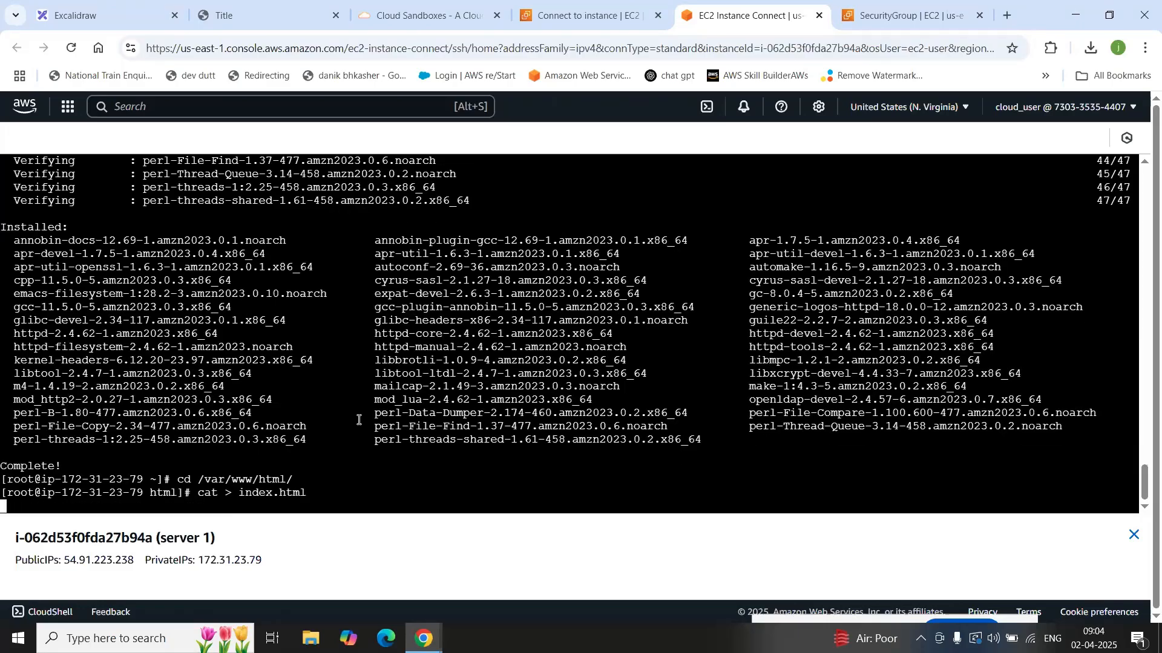
text(<h1> This is my web)
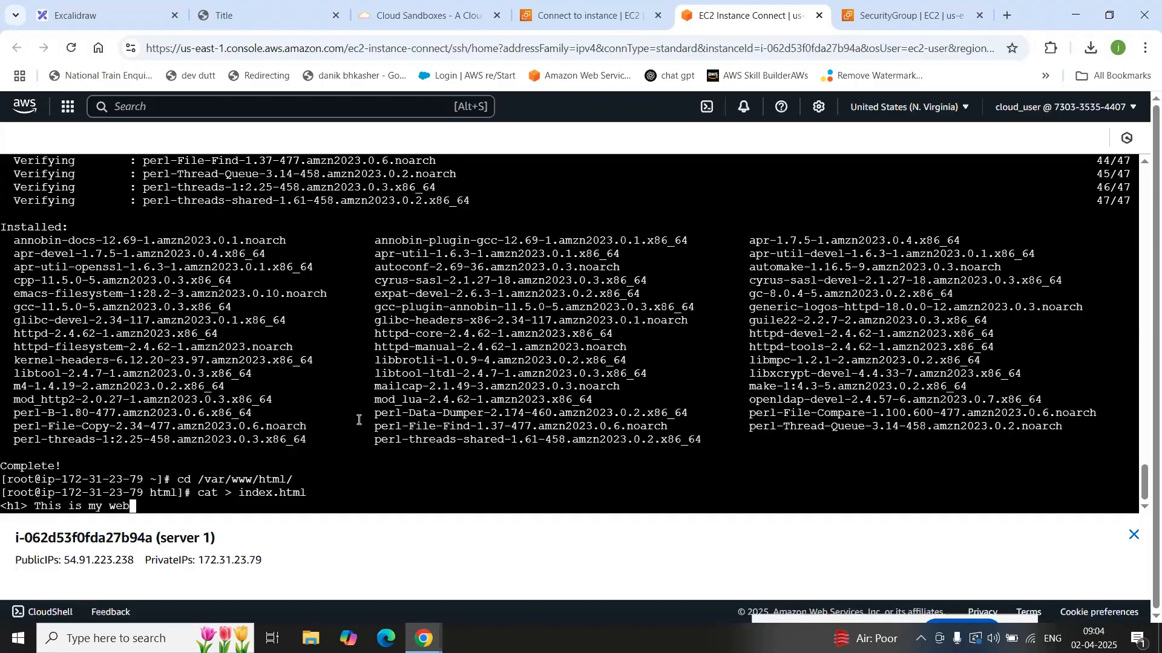
text(site </h1>)
key(Return)
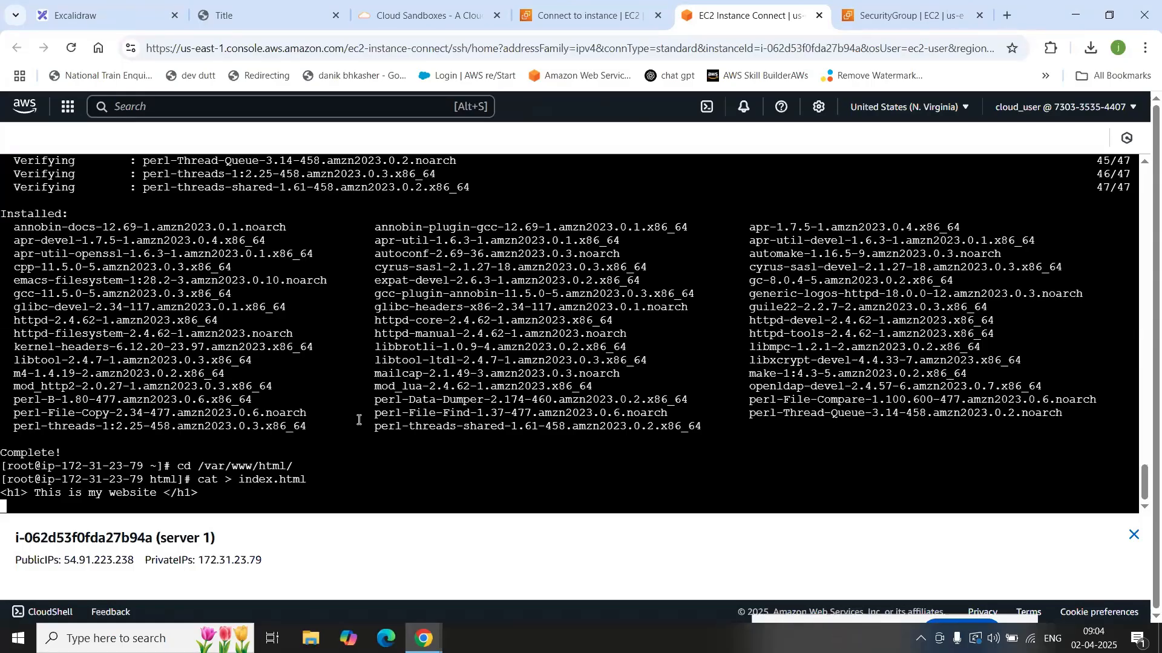
key(ctrl+d)
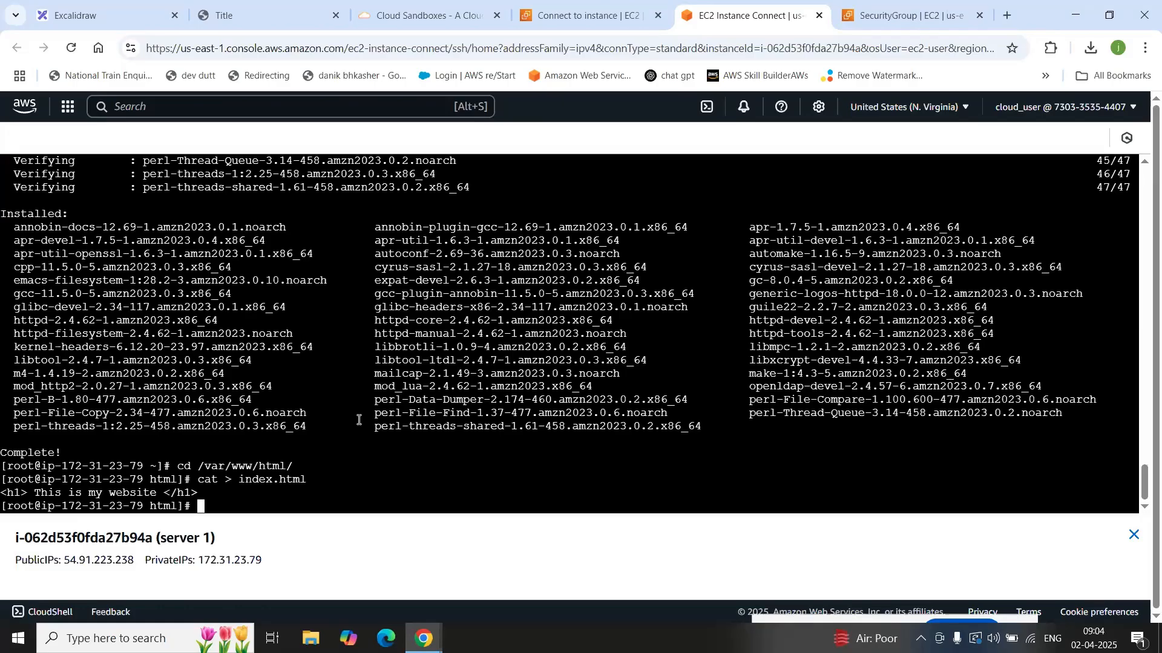
Step: Restart the web server with service httpd restart
text(service httpd restart)
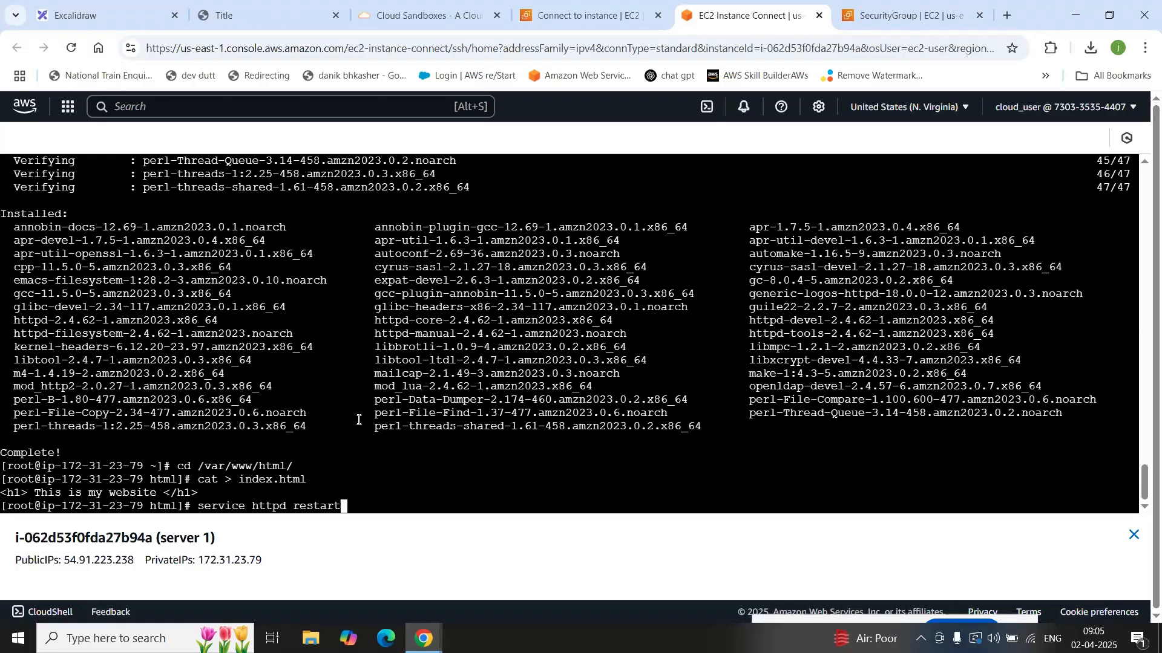
key(Return)
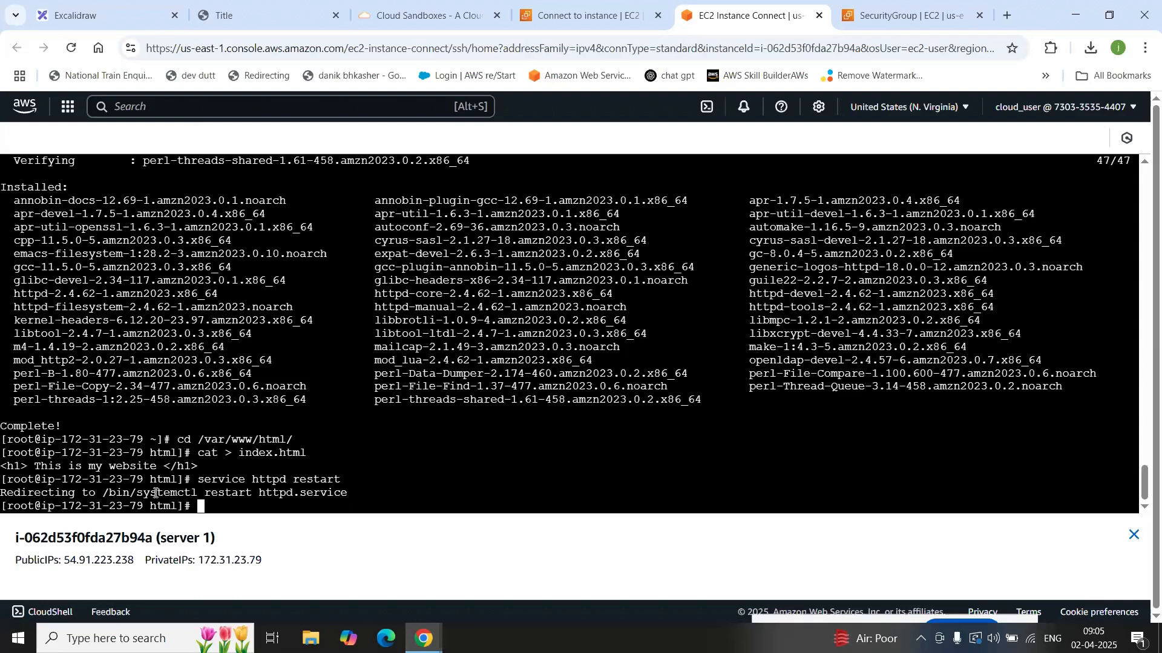
drag(137, 493, 348, 493)
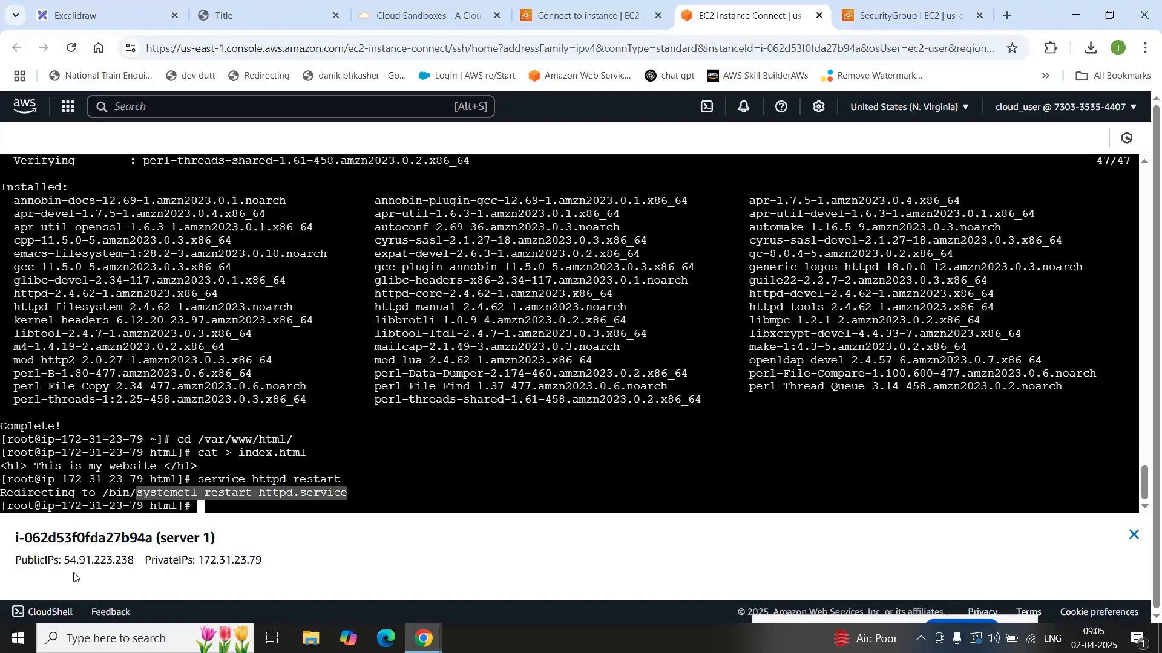
drag(65, 561, 133, 562)
key(ctrl+c)
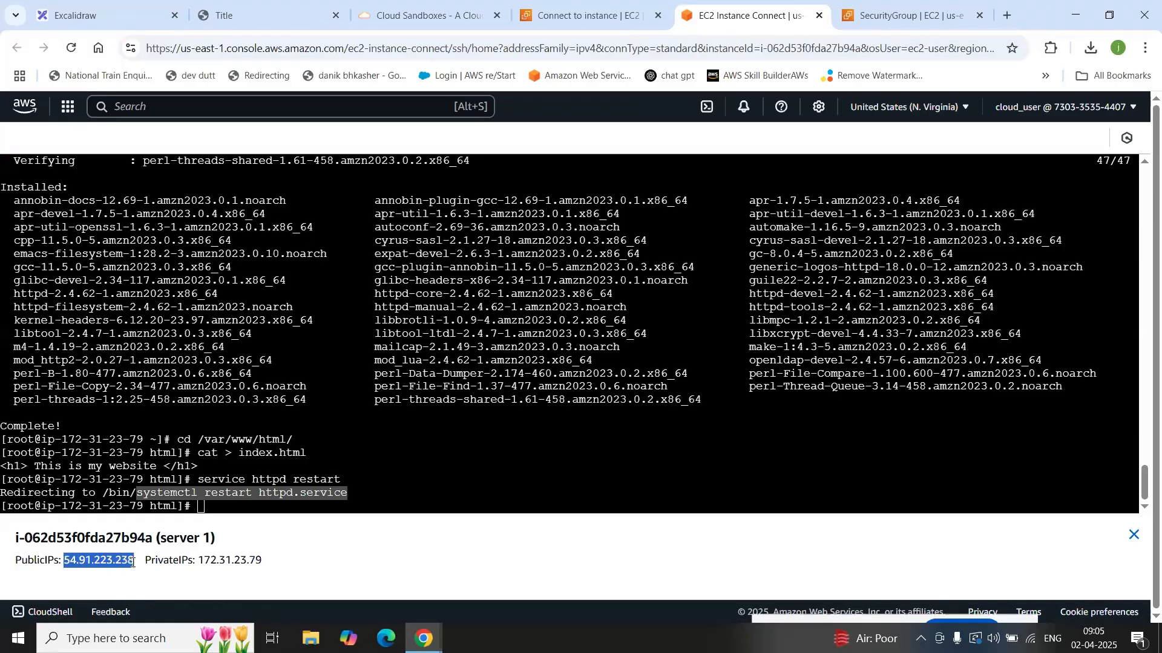
click(1009, 16)
key(ctrl+v)
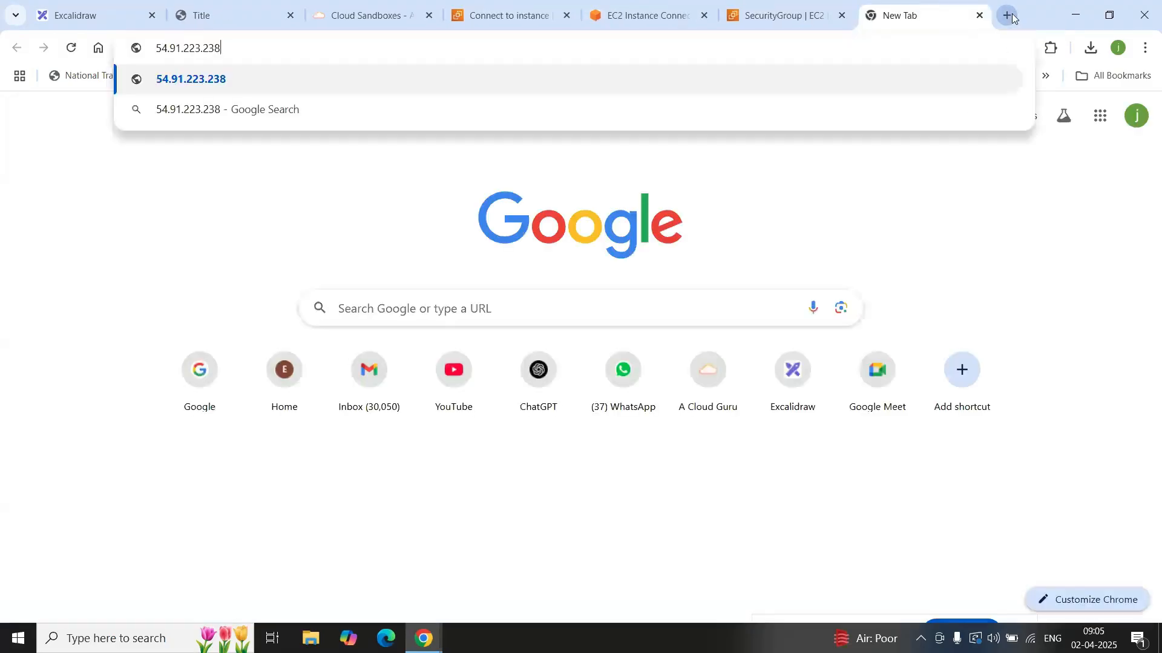
key(Return)
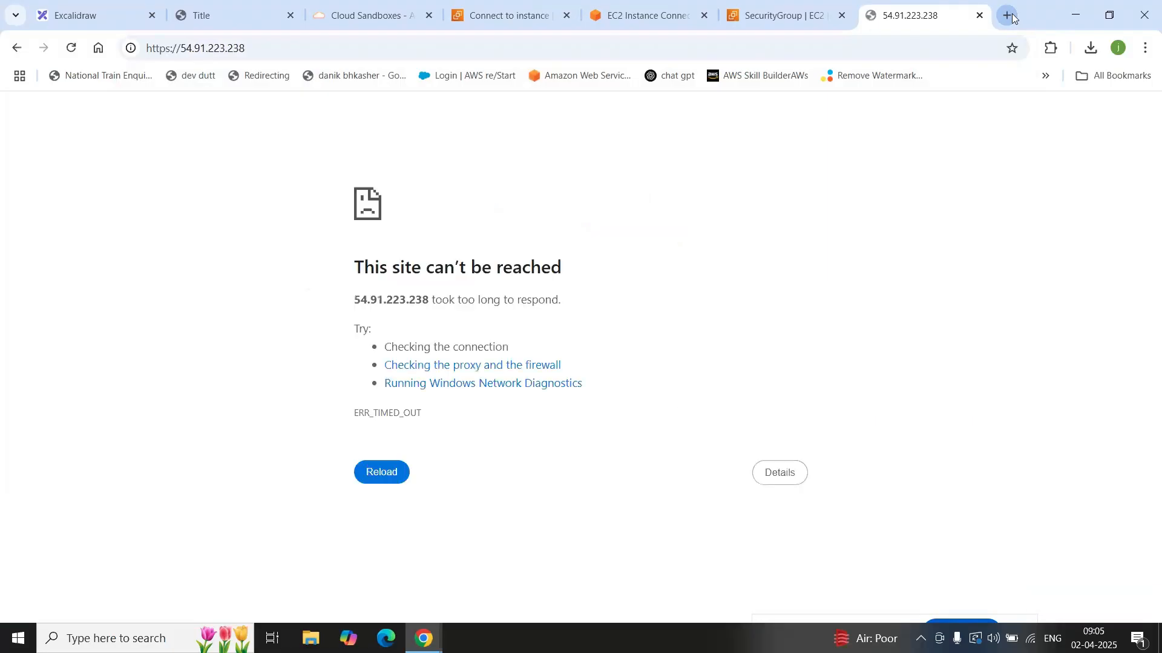
double_click(163, 49)
text(http)
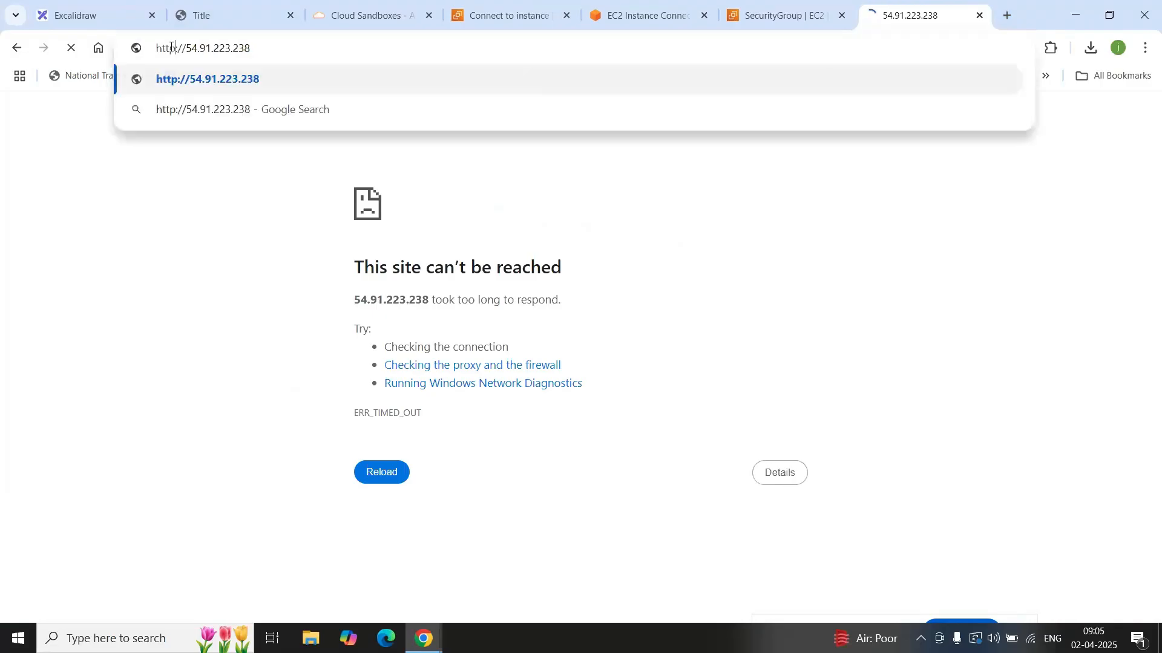
key(Return)
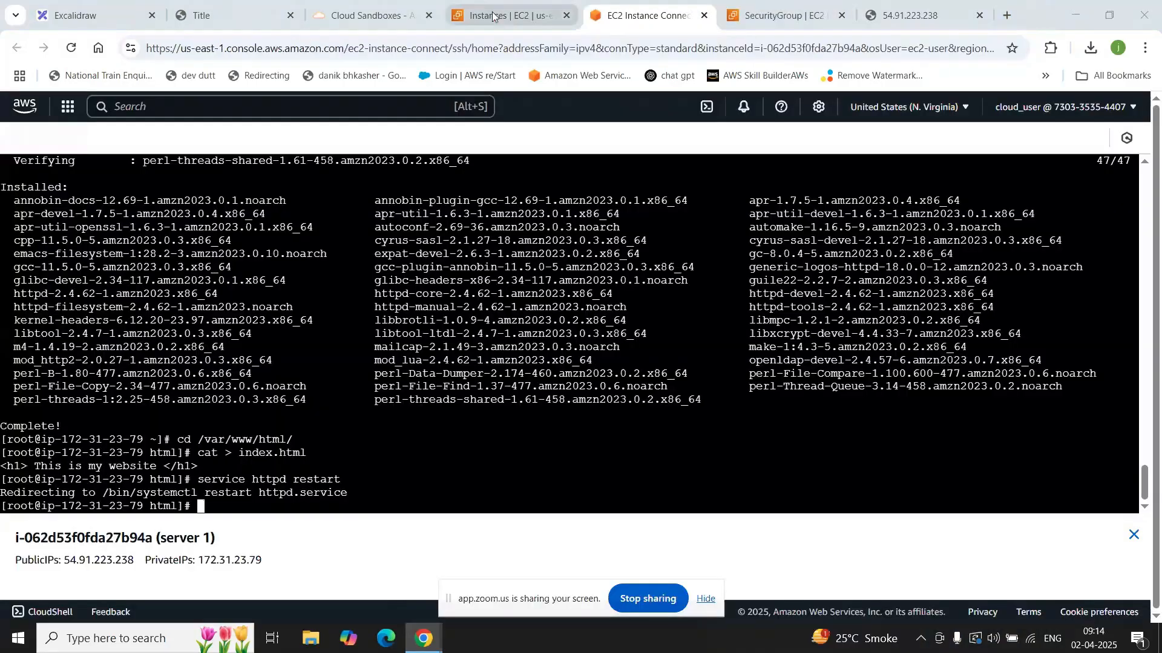
click(493, 16)
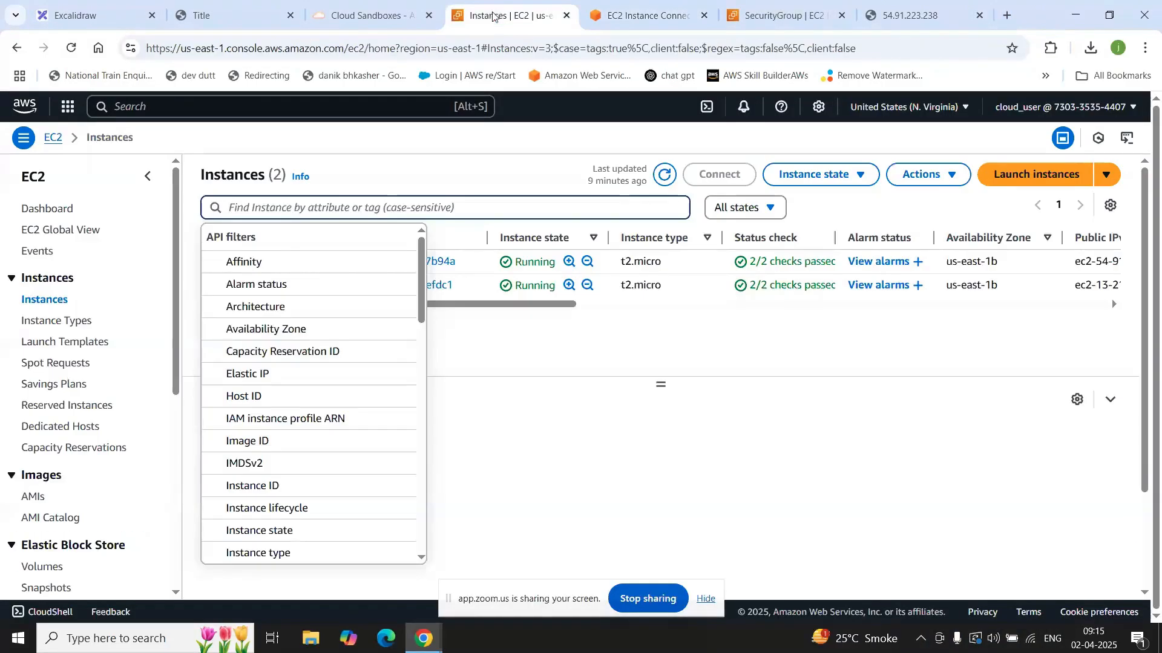
click(505, 357)
drag(478, 604, 829, 647)
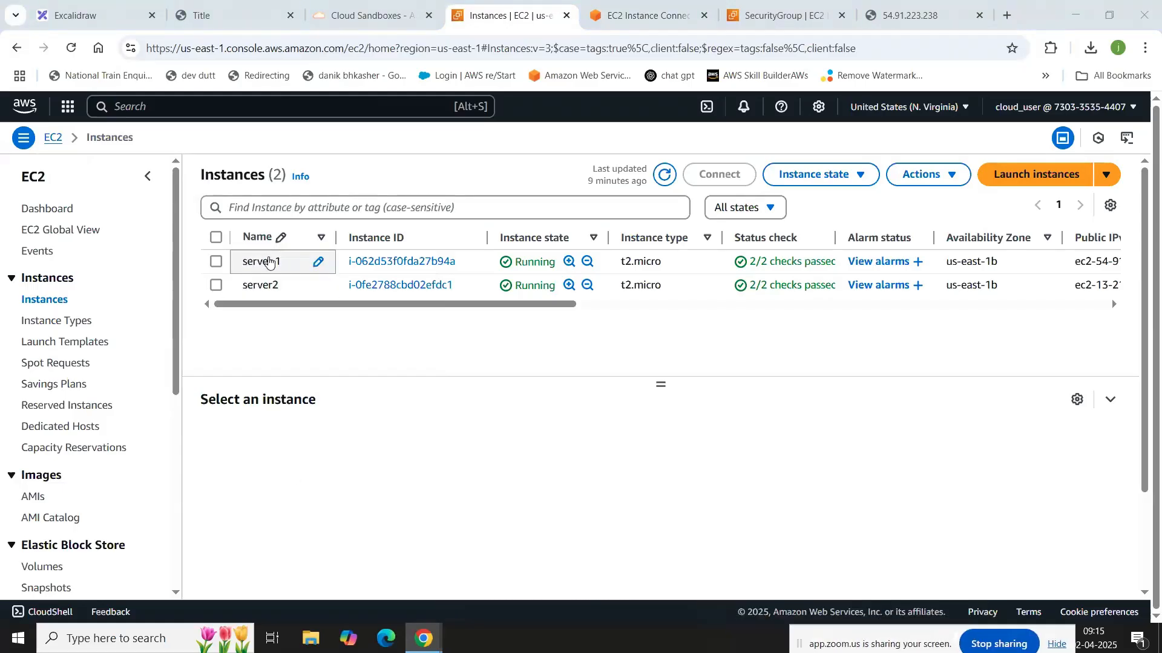
click(951, 12)
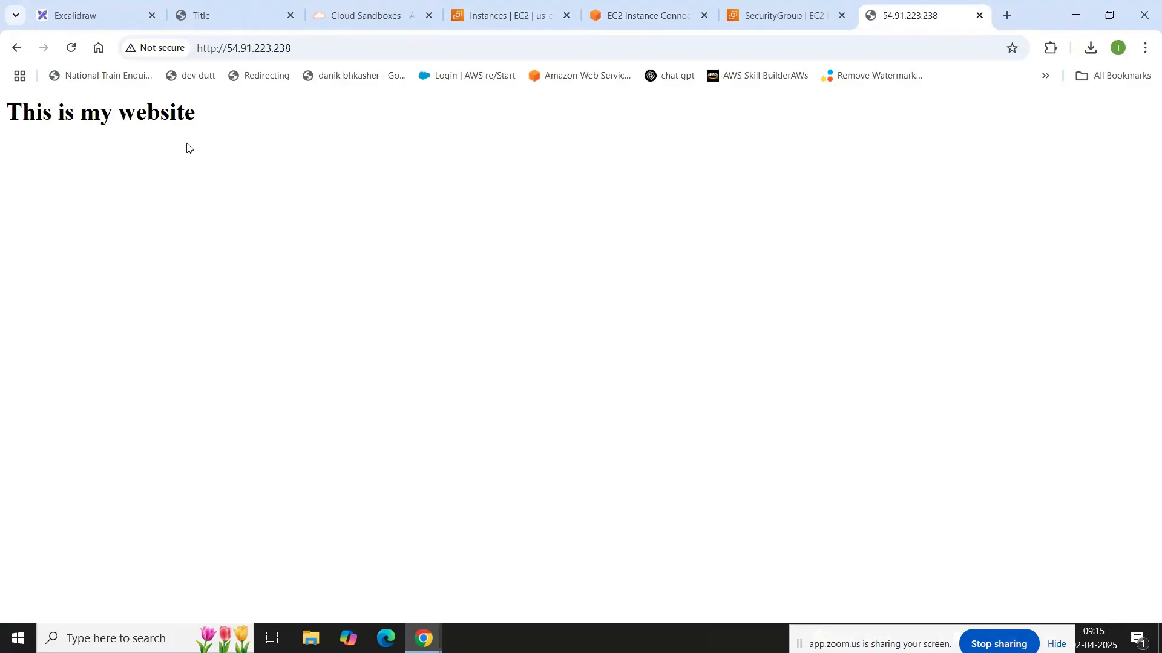
Step: Open the connection options for server2 and read the notice about port 22 in its security groups
click(525, 20)
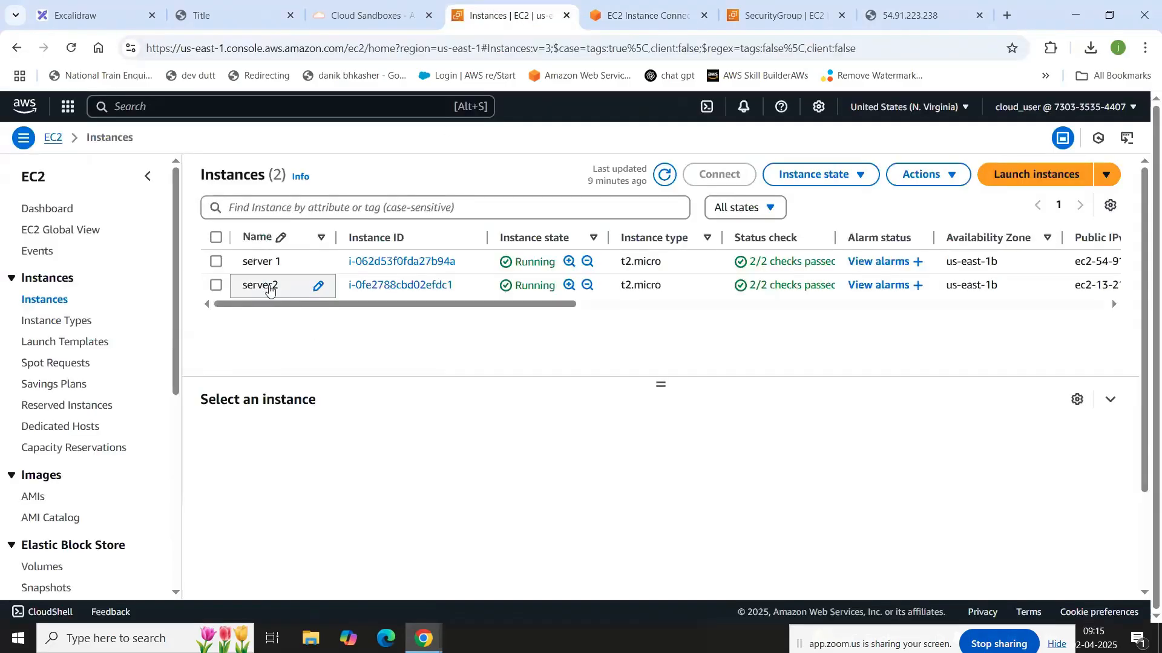
click(216, 287)
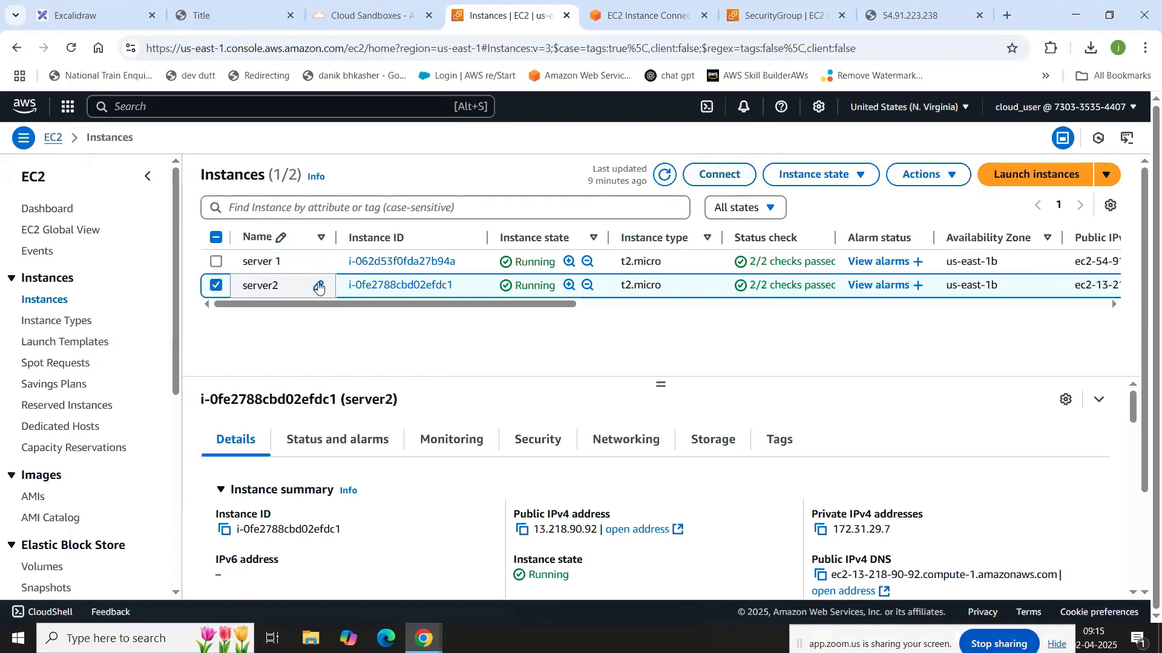
click(722, 177)
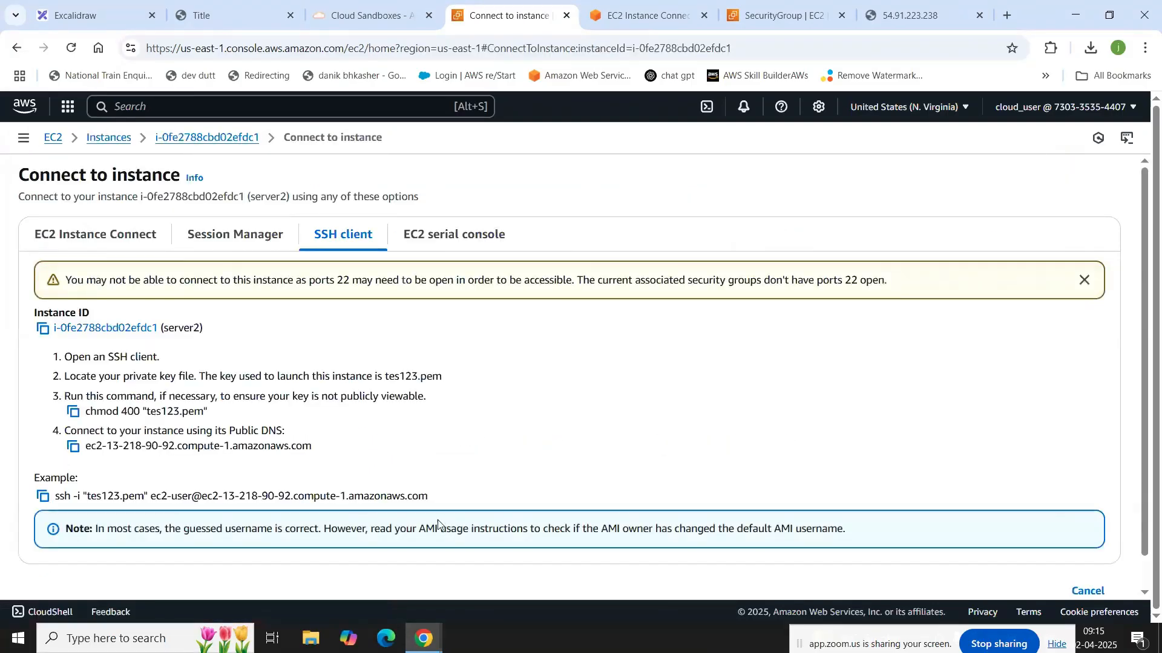
scroll(837, 524, down, 1)
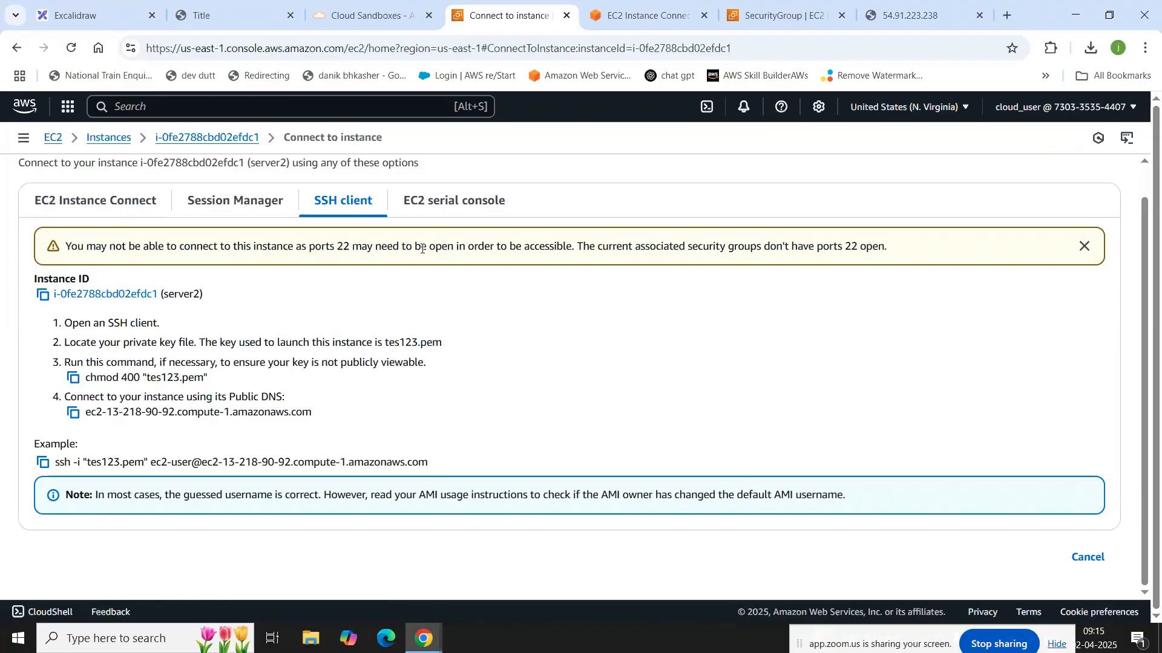
drag(337, 248, 455, 246)
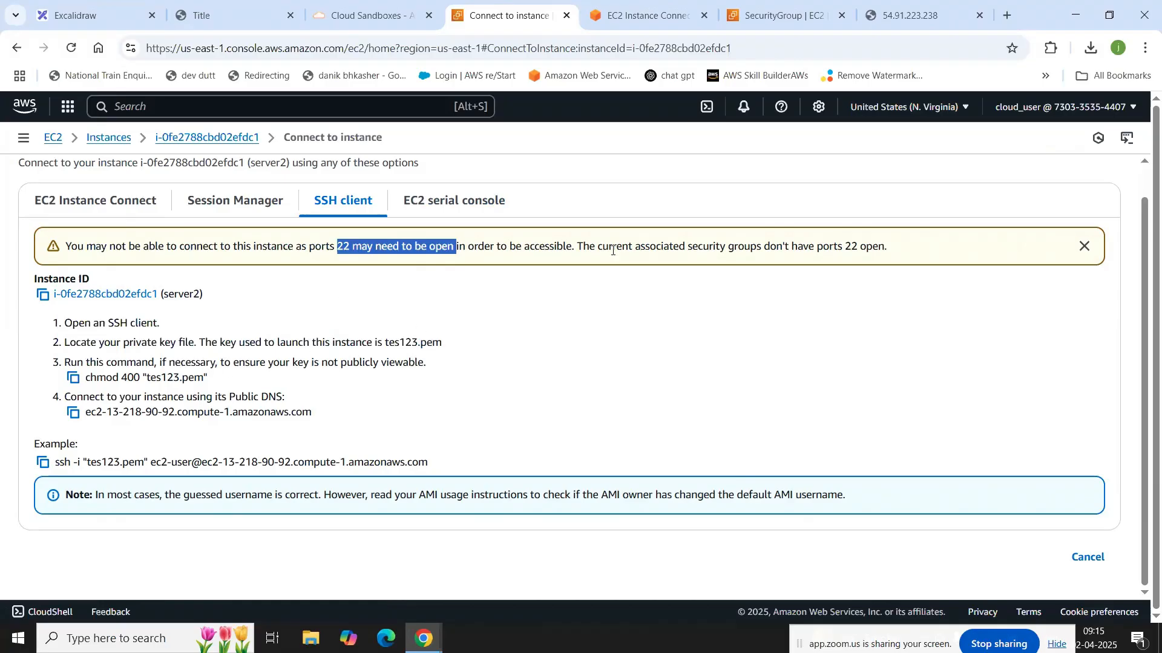
drag(577, 245, 891, 260)
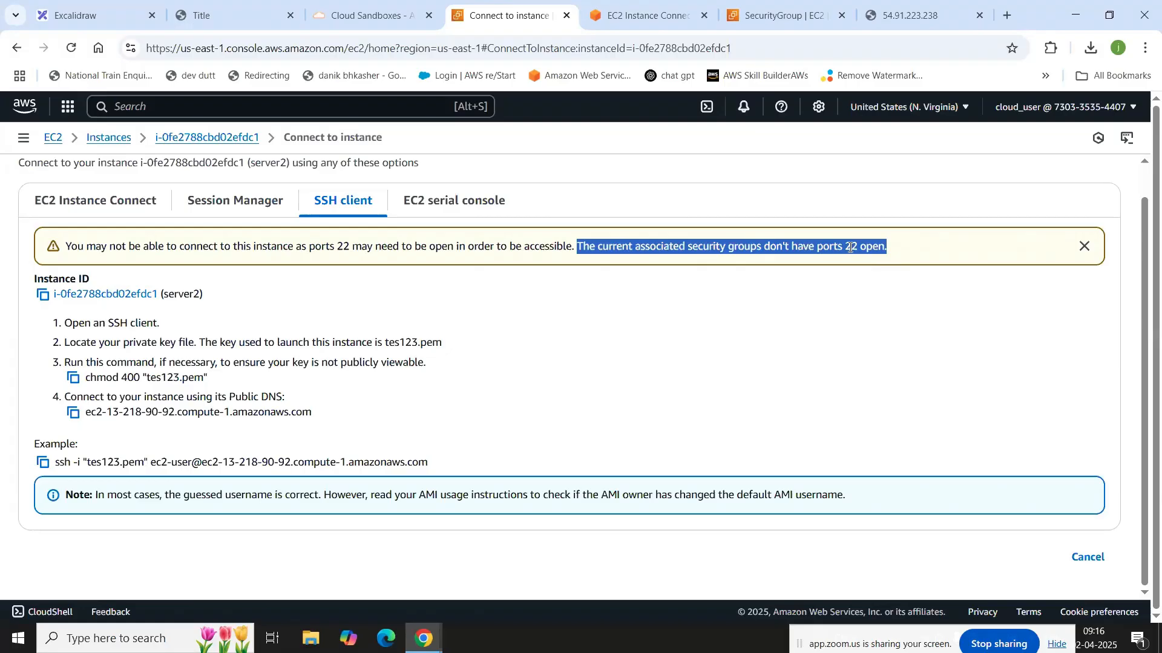
click(794, 293)
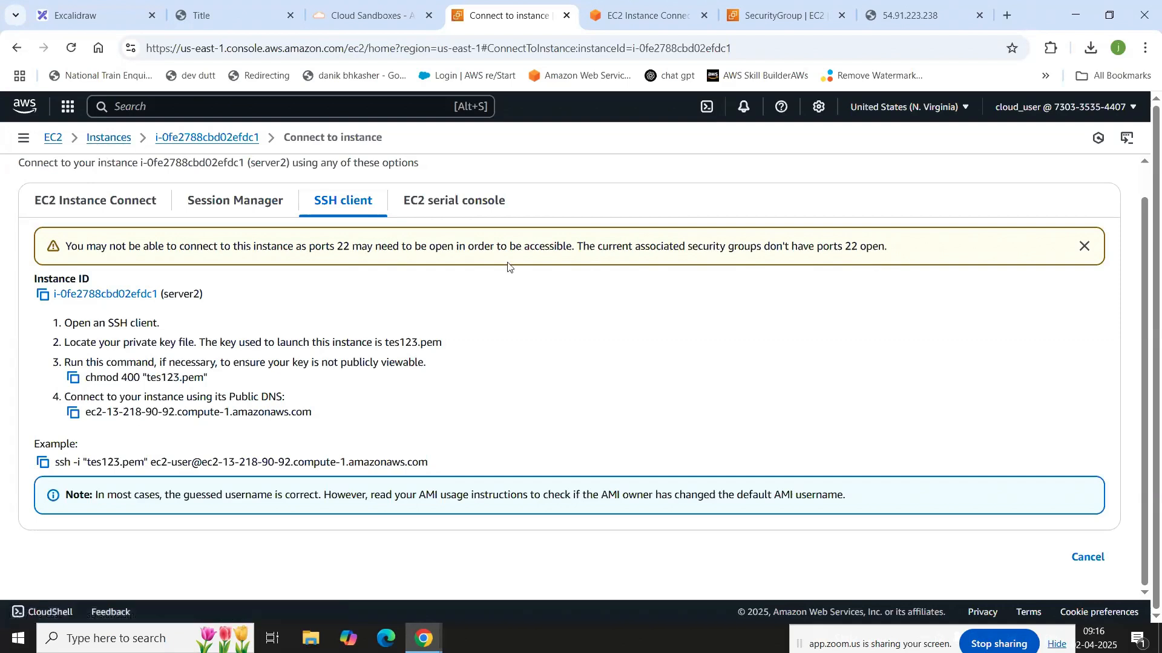
Step: Open the launch-wizard-1 security group from server2's security details and check its inbound rules
click(112, 140)
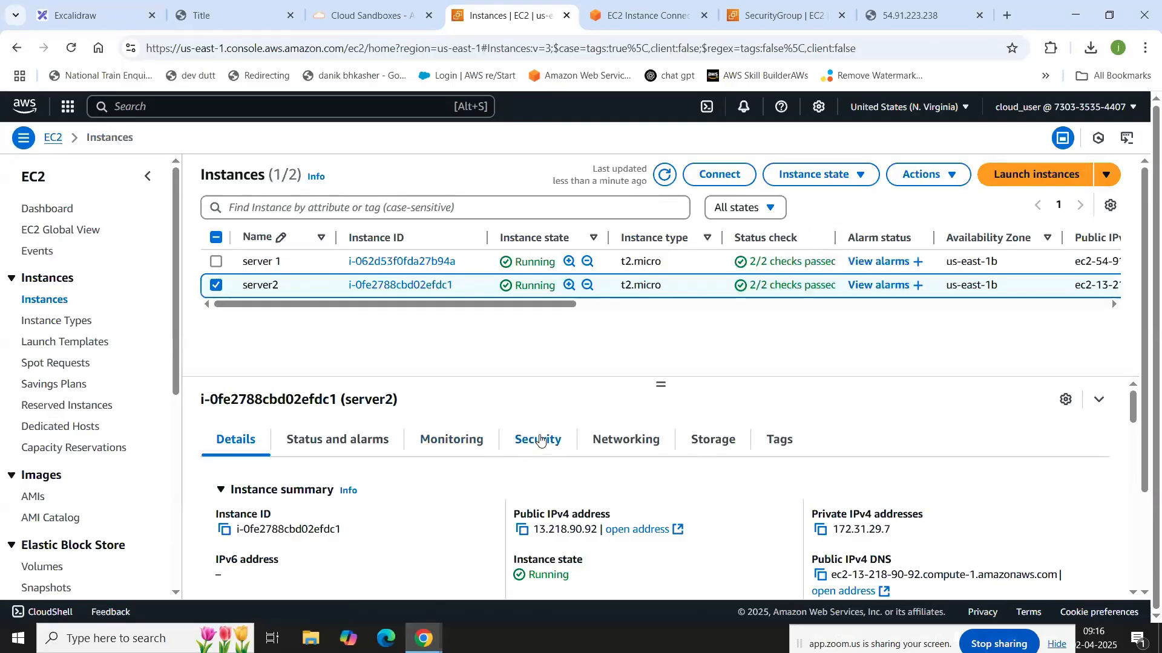
click(540, 441)
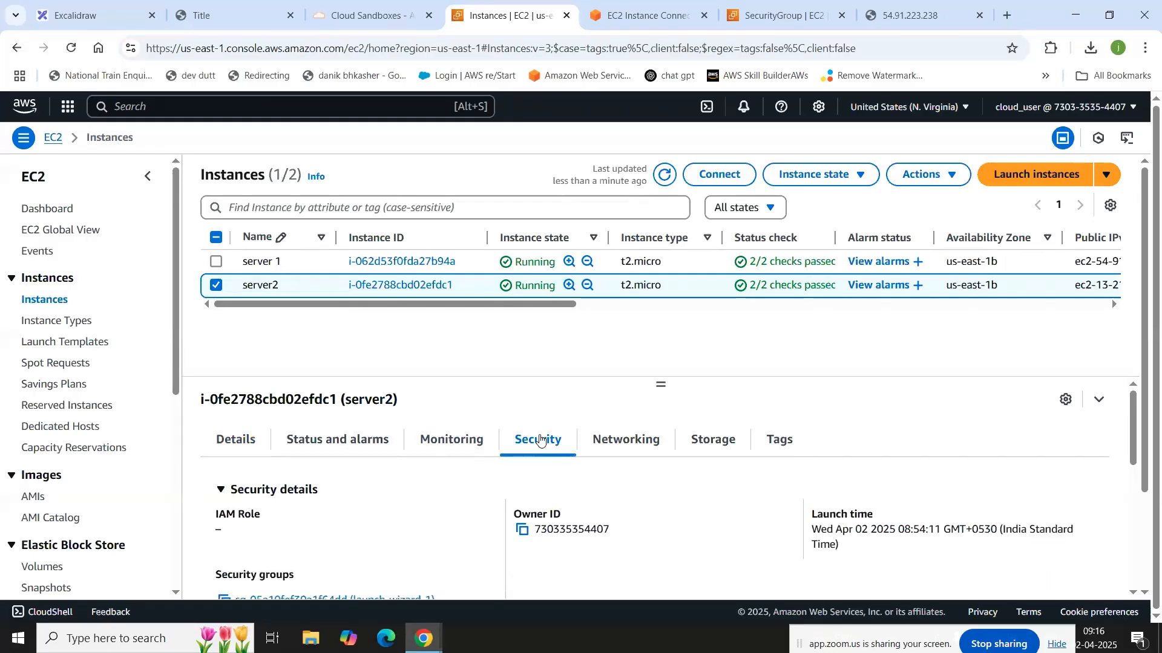
scroll(417, 544, down, 1)
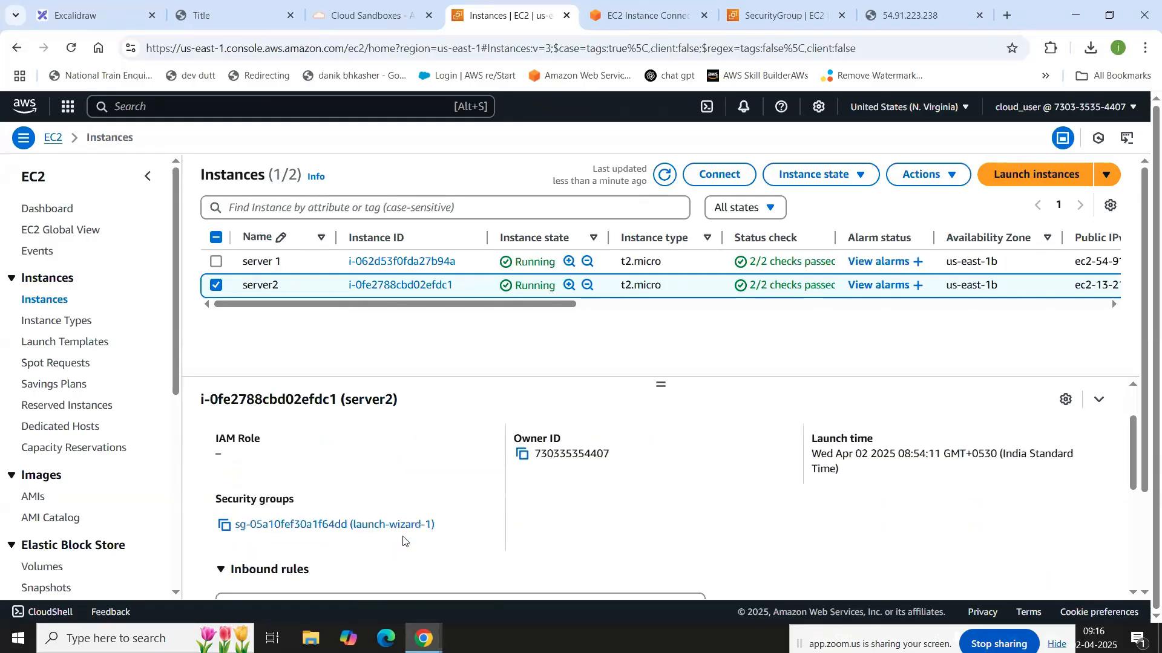
click(309, 525)
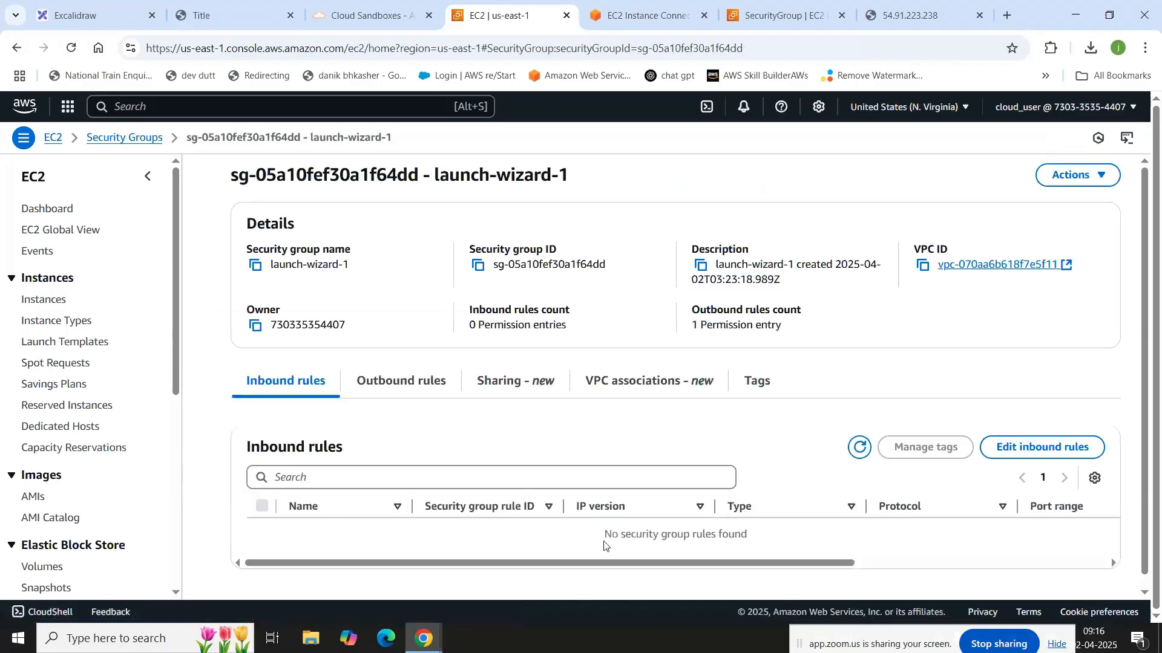
drag(609, 530, 762, 538)
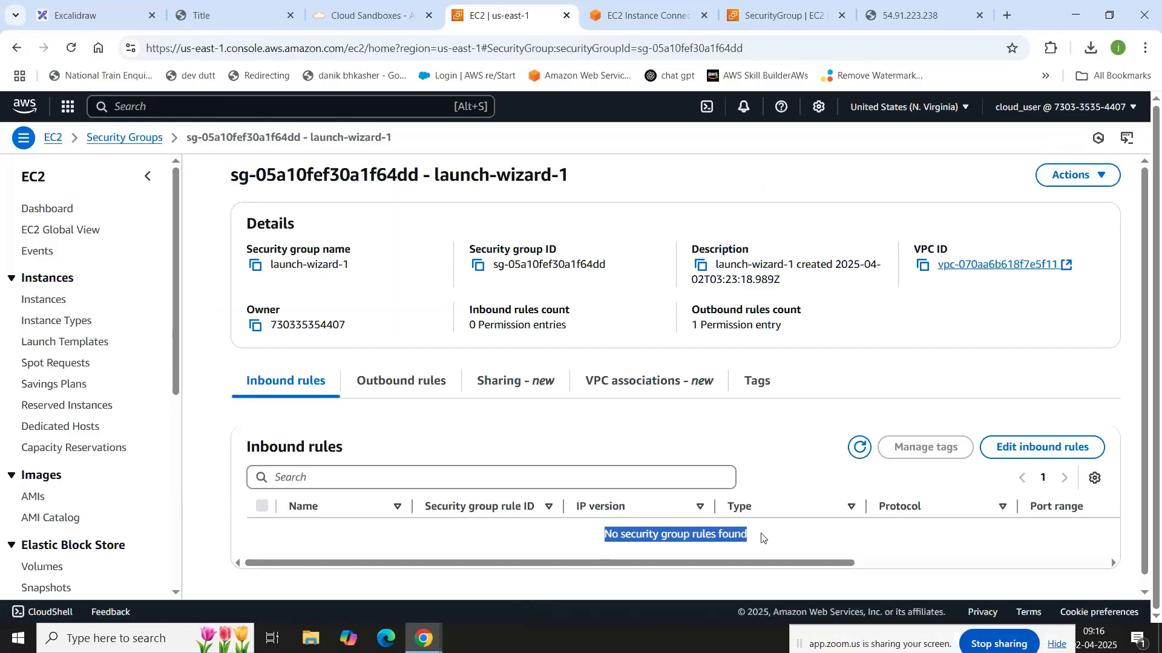
Step: Add an inbound SSH rule with source Anywhere-IPv4 (0.0.0.0/0) to launch-wizard-1 and save the rules
click(1034, 449)
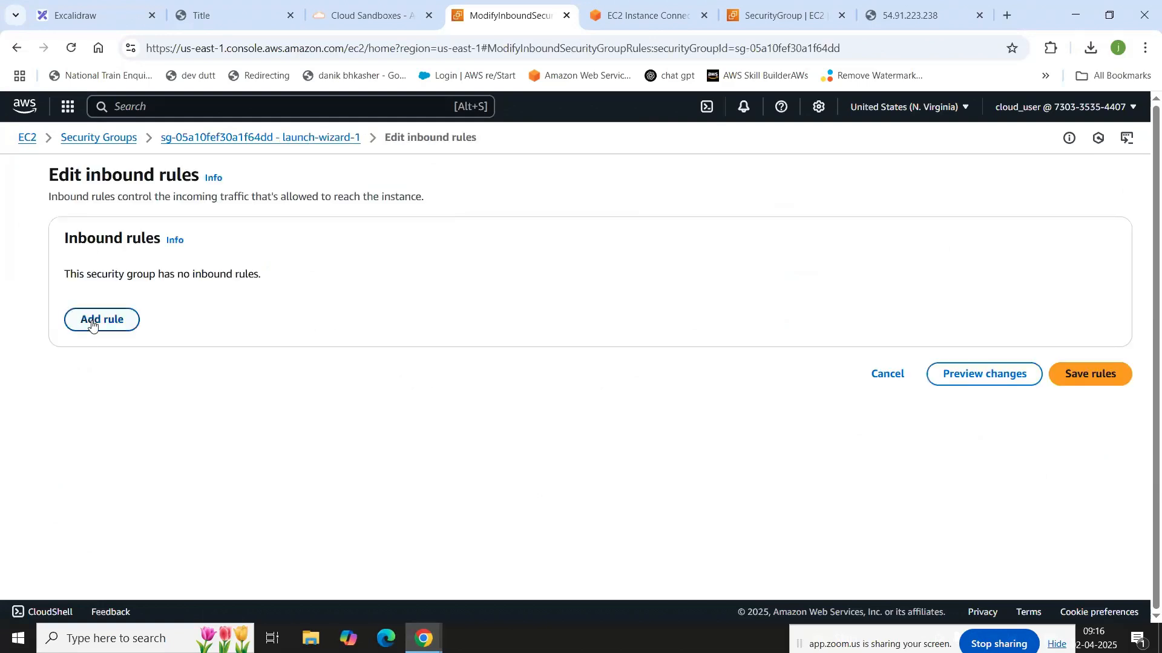
click(92, 325)
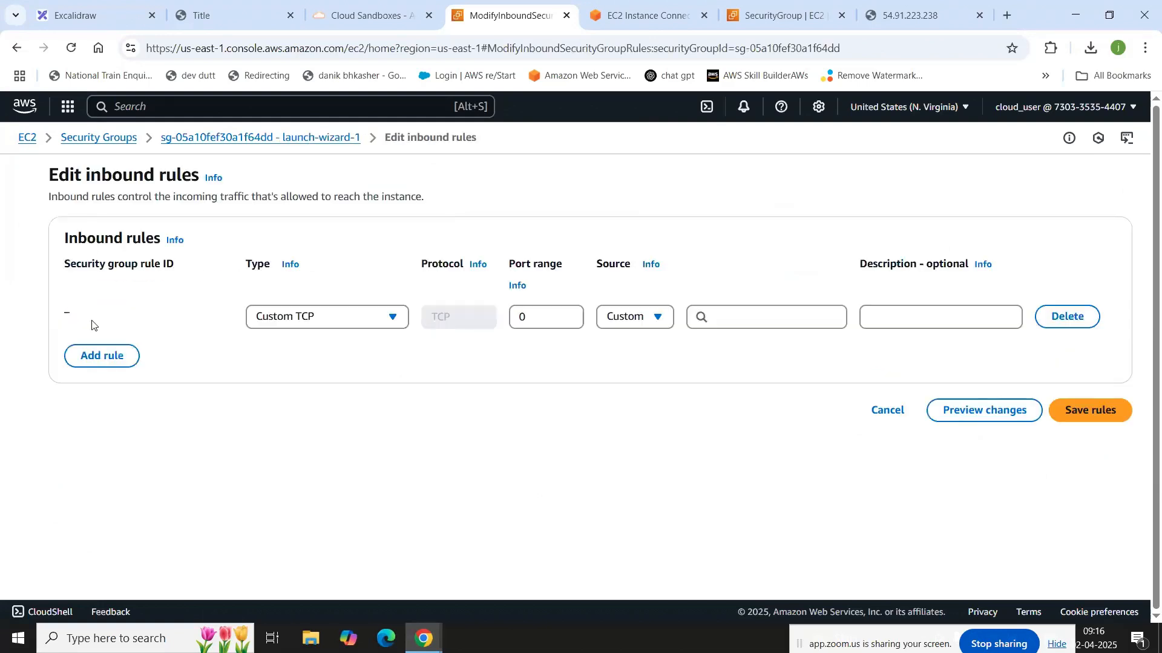
click(357, 320)
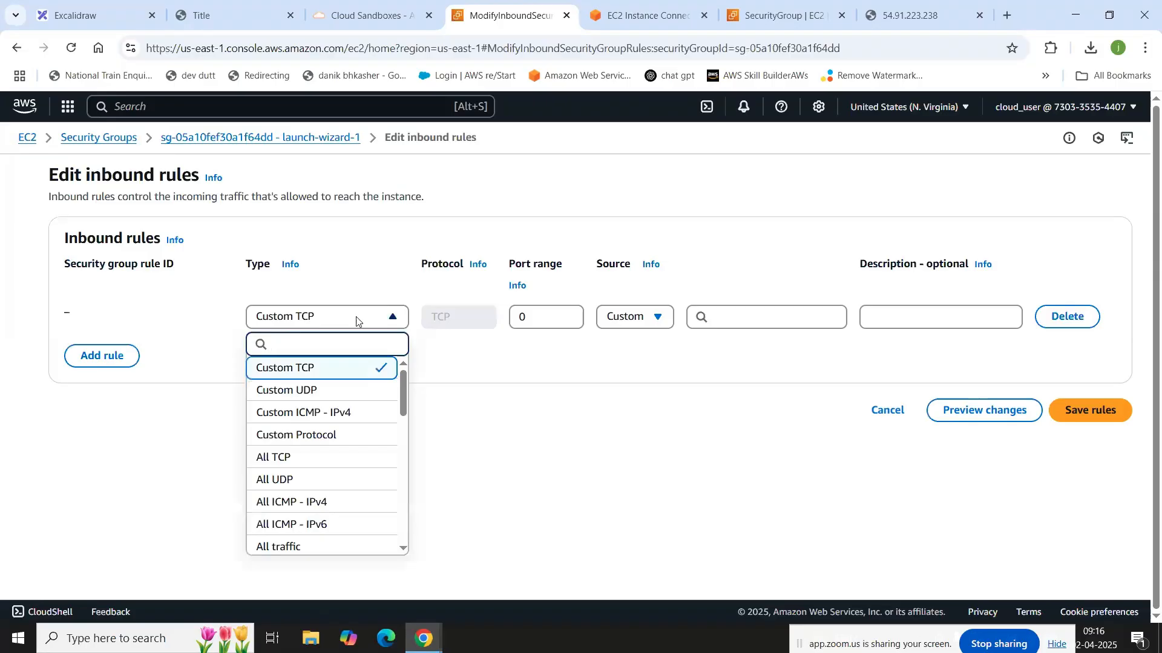
text(ss)
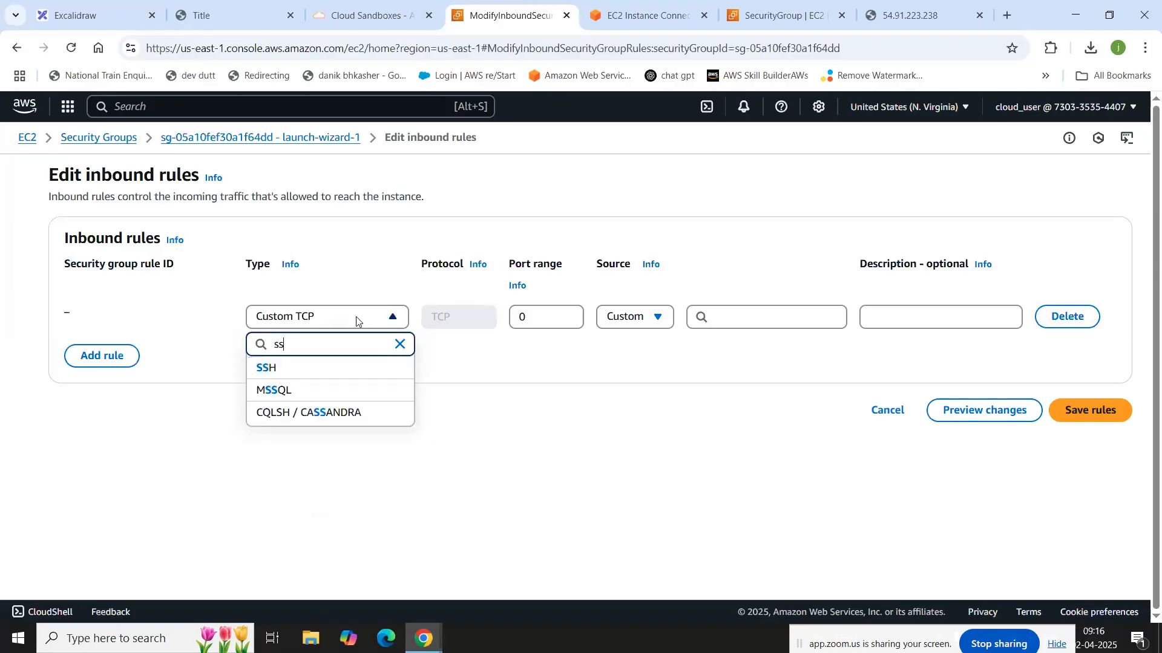
click(288, 374)
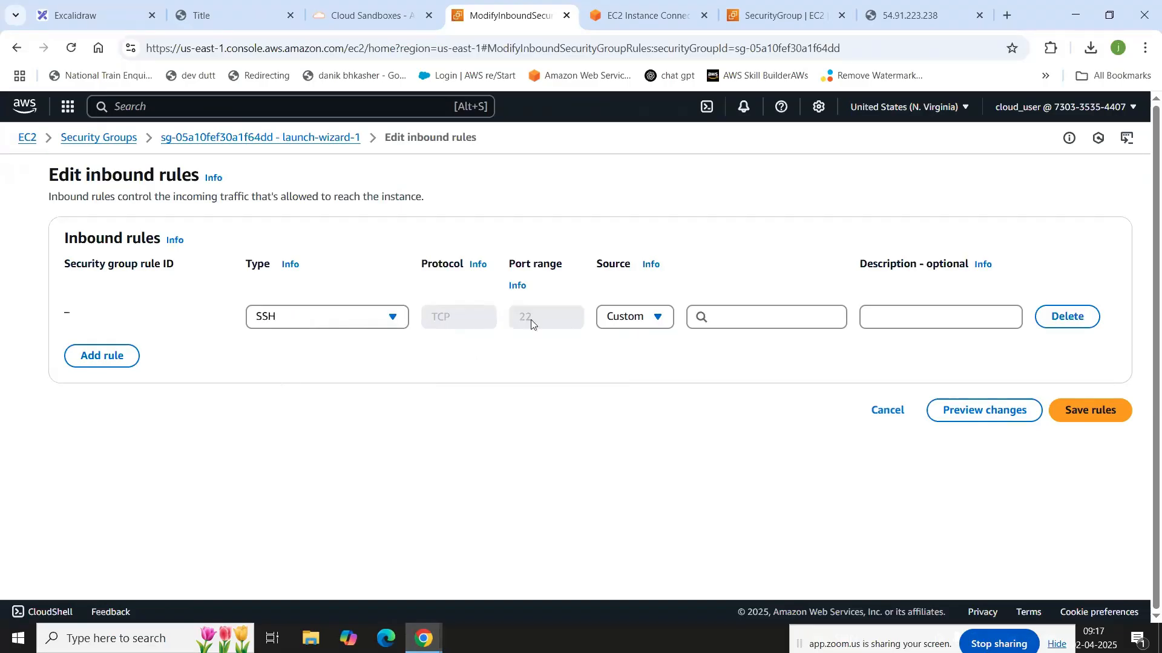
click(641, 318)
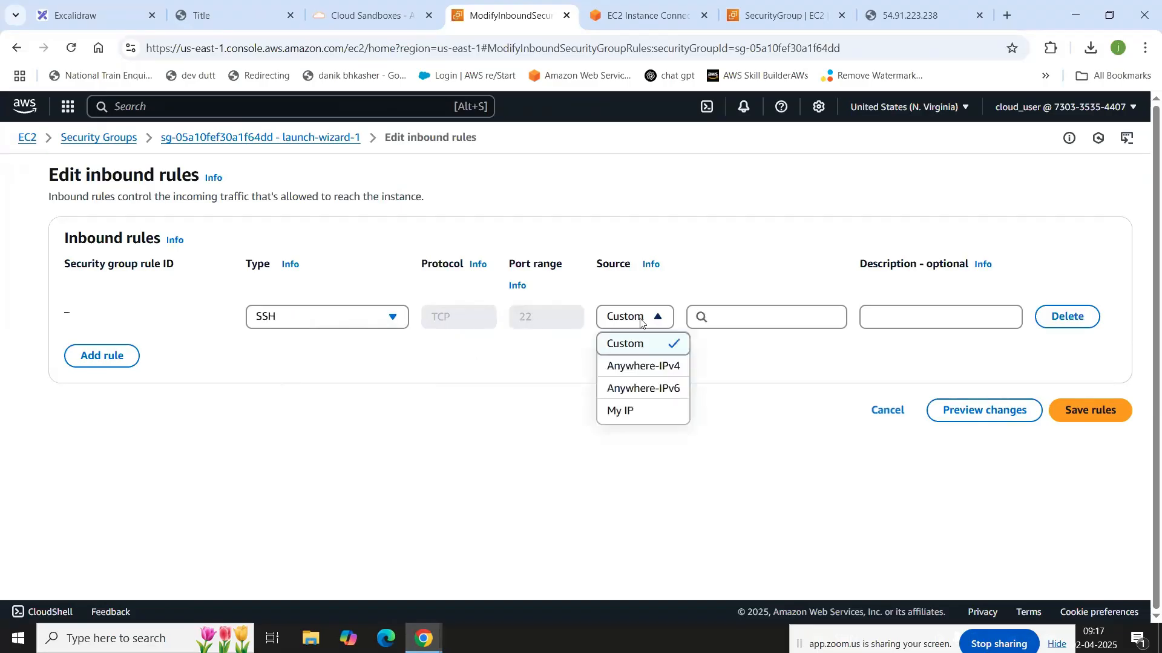
click(639, 375)
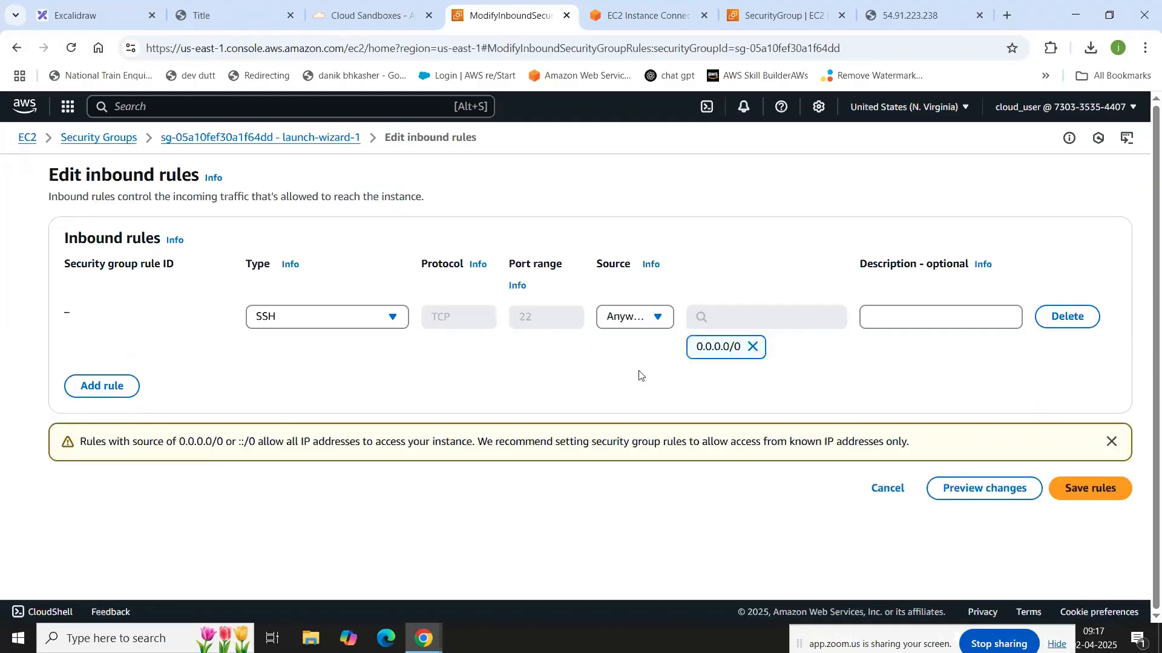
click(1080, 487)
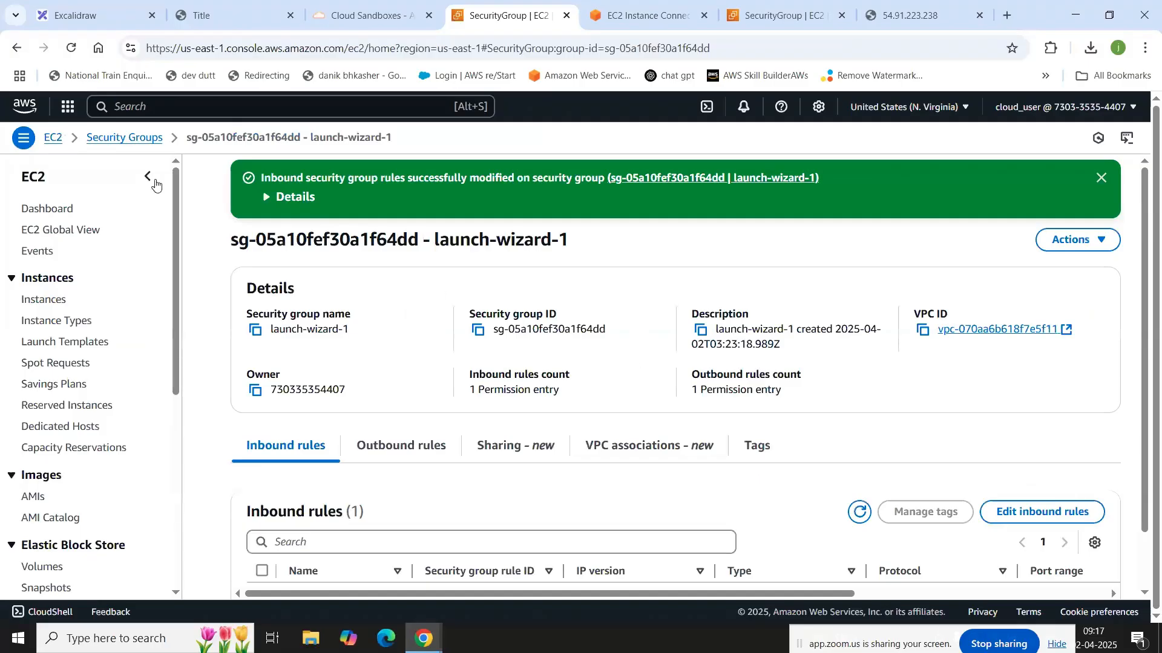
Step: Return to the instances list, reopen the connection options for server2, and dismiss the port 22 warning
click(55, 139)
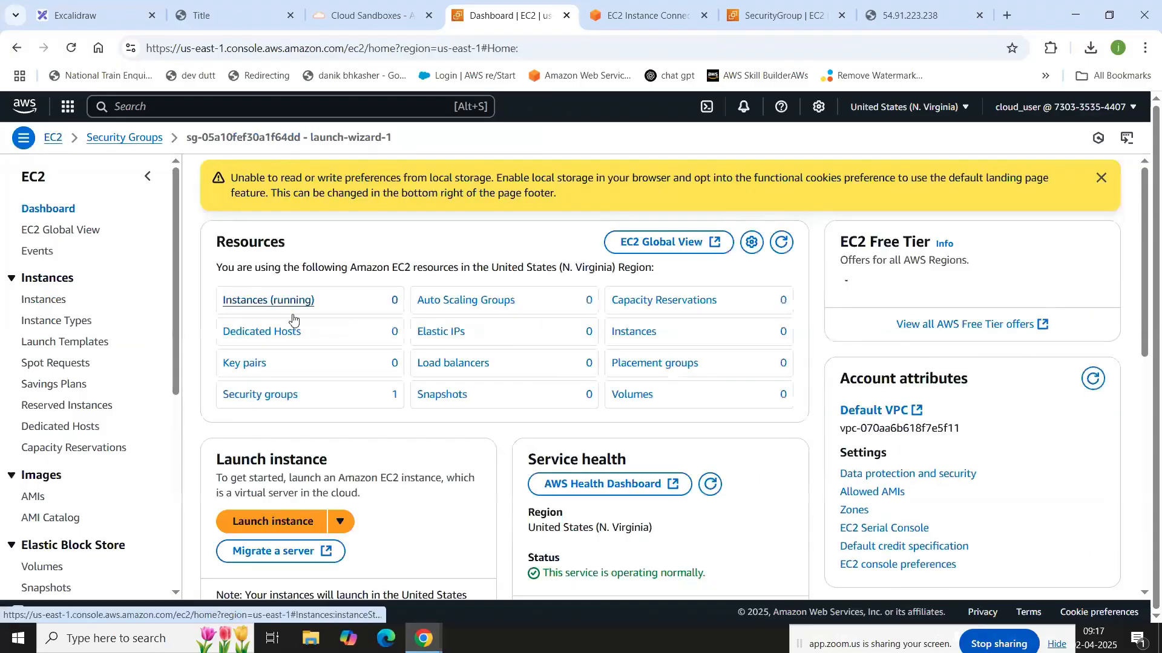
click(298, 301)
click(343, 244)
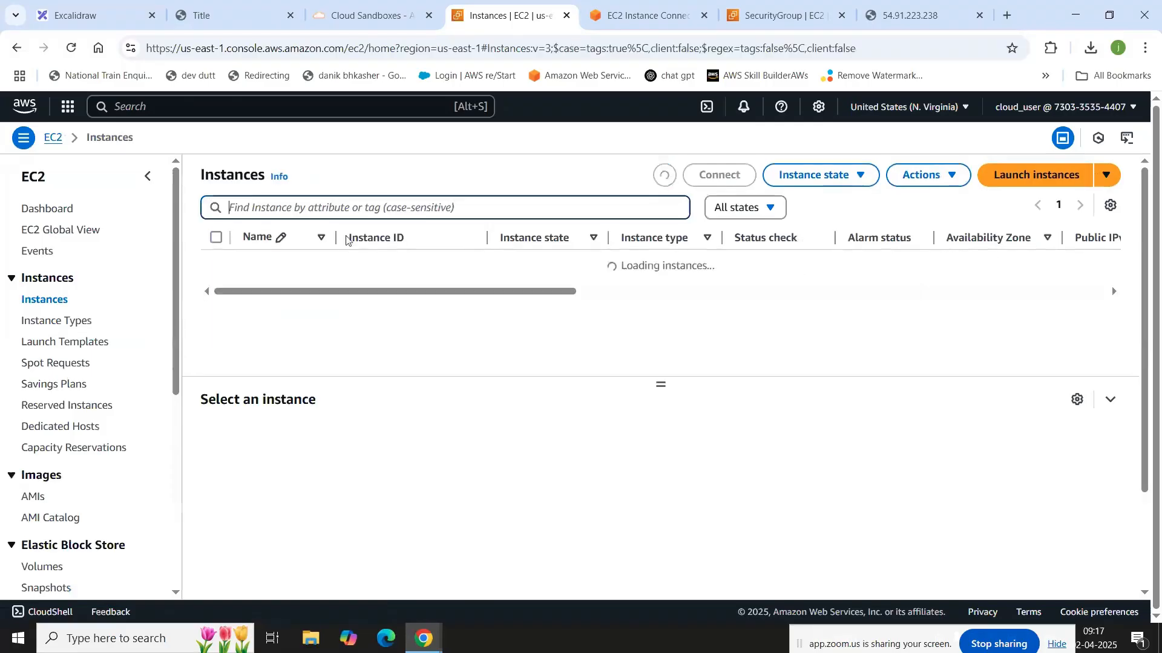
click(211, 268)
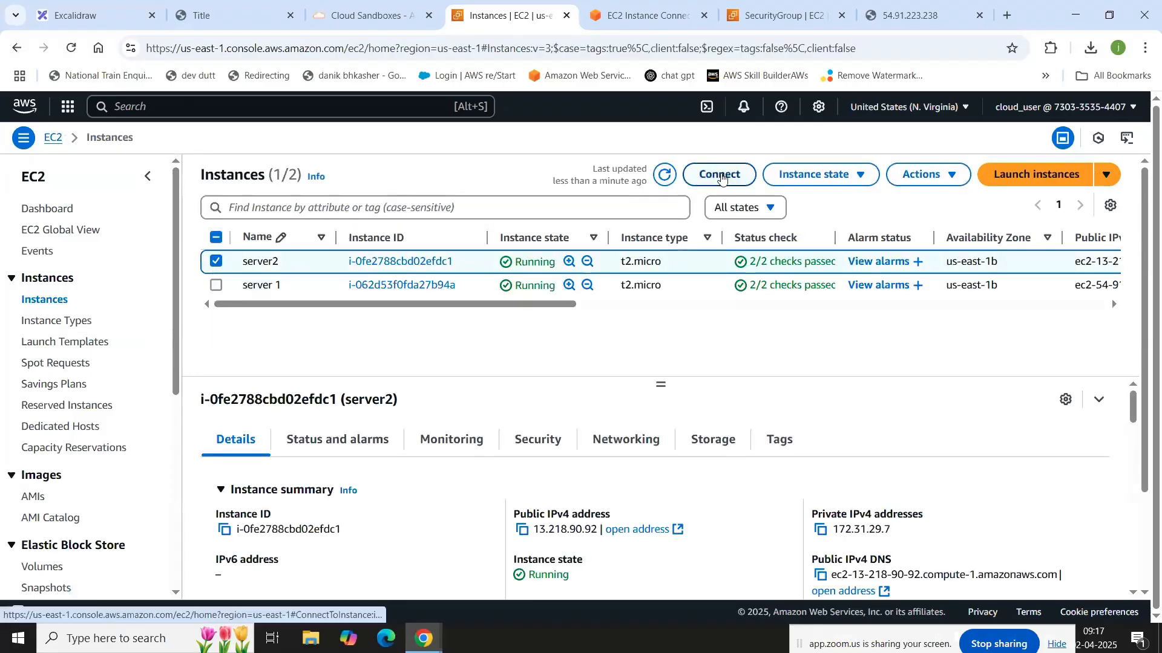
click(719, 174)
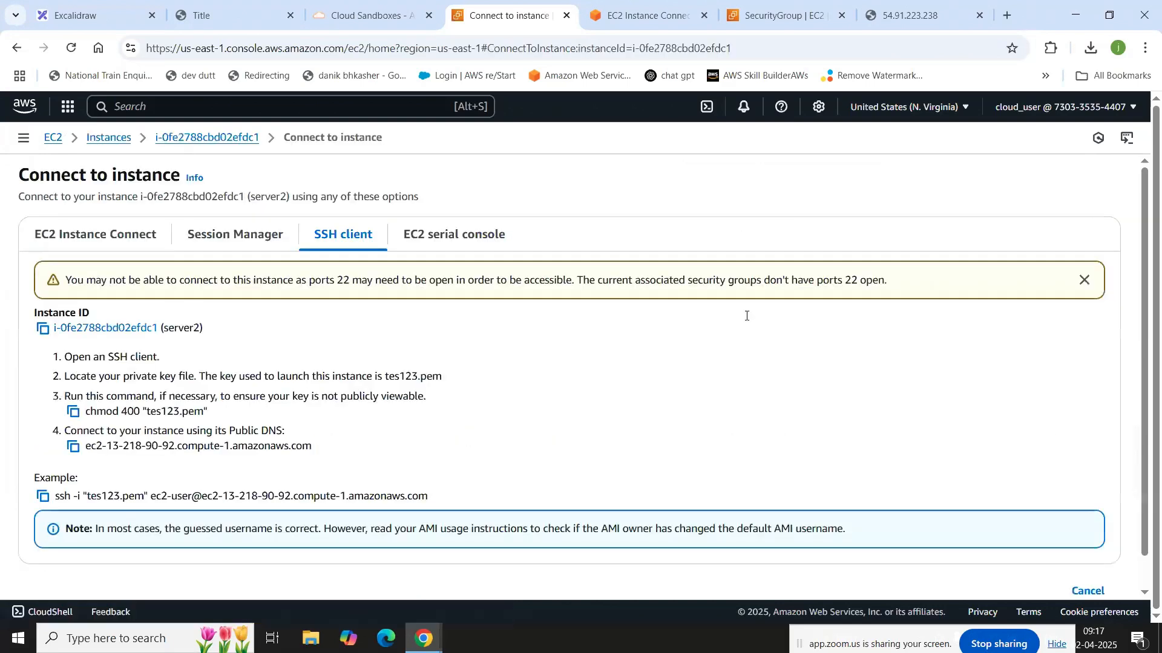
scroll(1058, 435, down, 1)
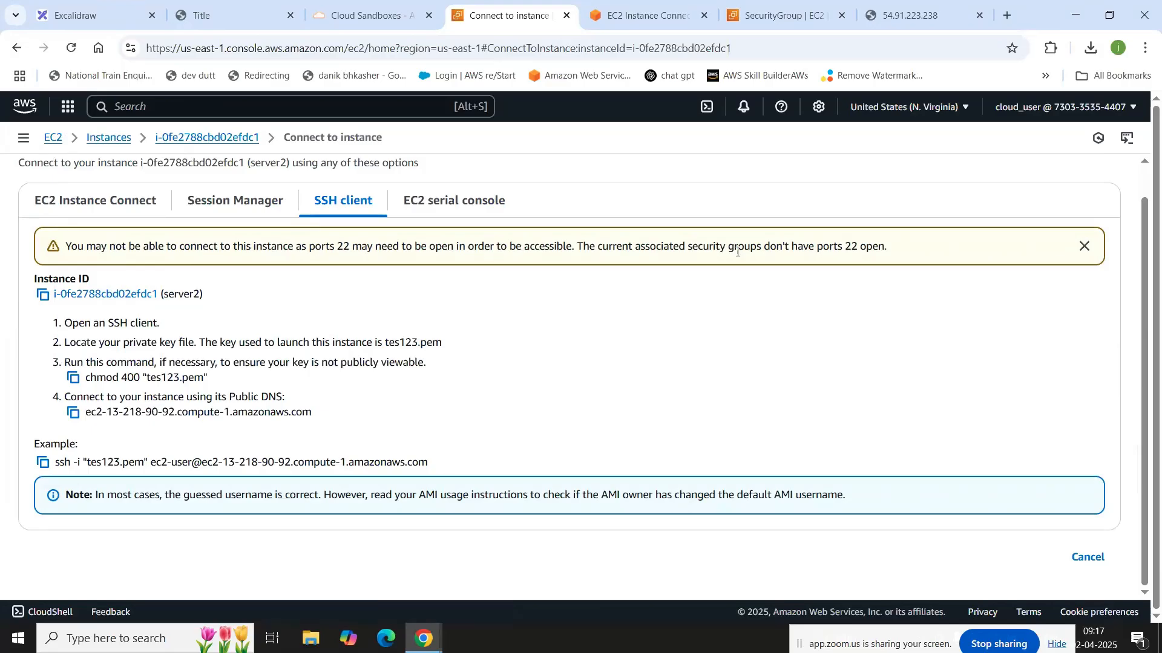
click(1083, 247)
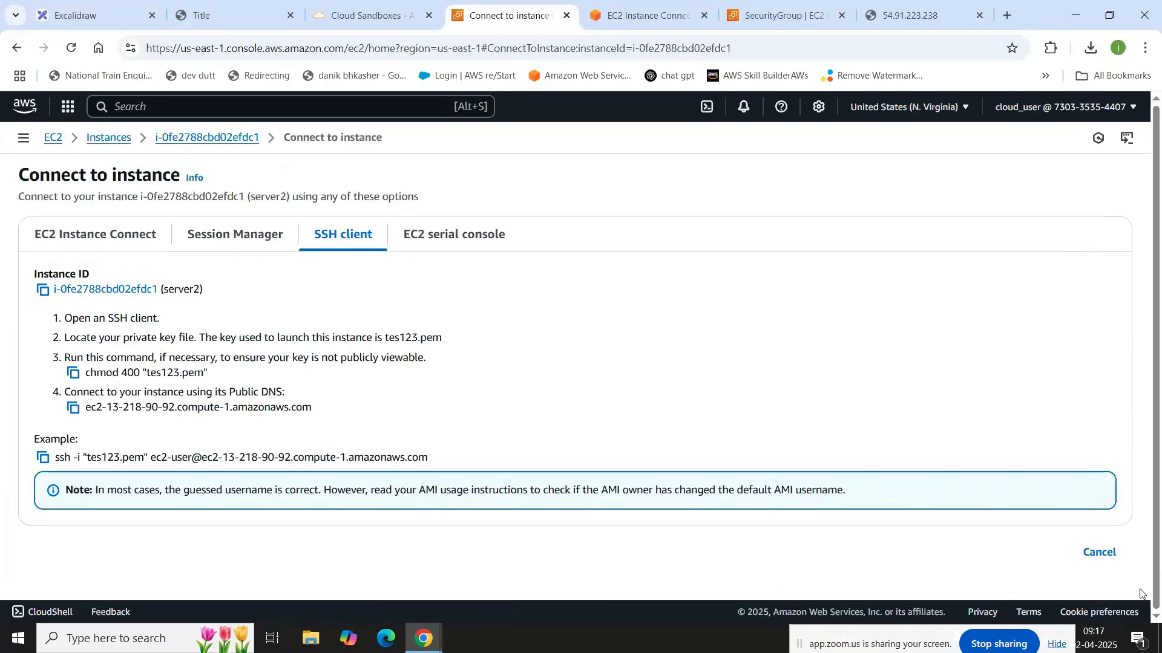
Step: Connect to server2 through EC2 Instance Connect using its public IPv4 address and the username ec2-user
click(90, 236)
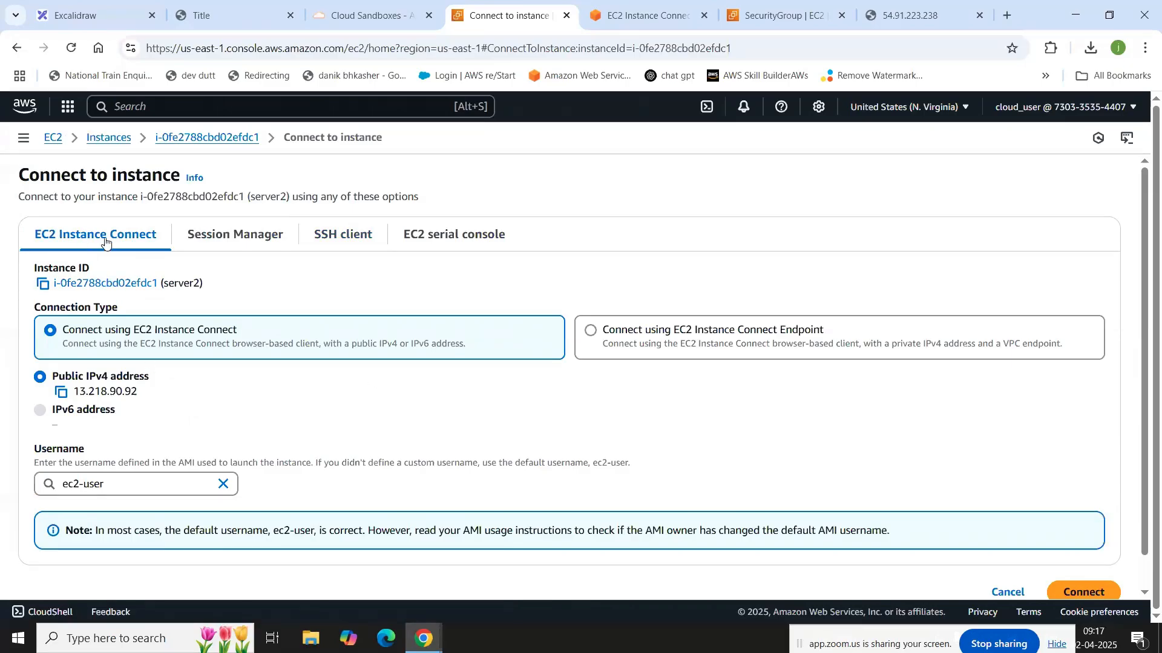
scroll(117, 243, down, 1)
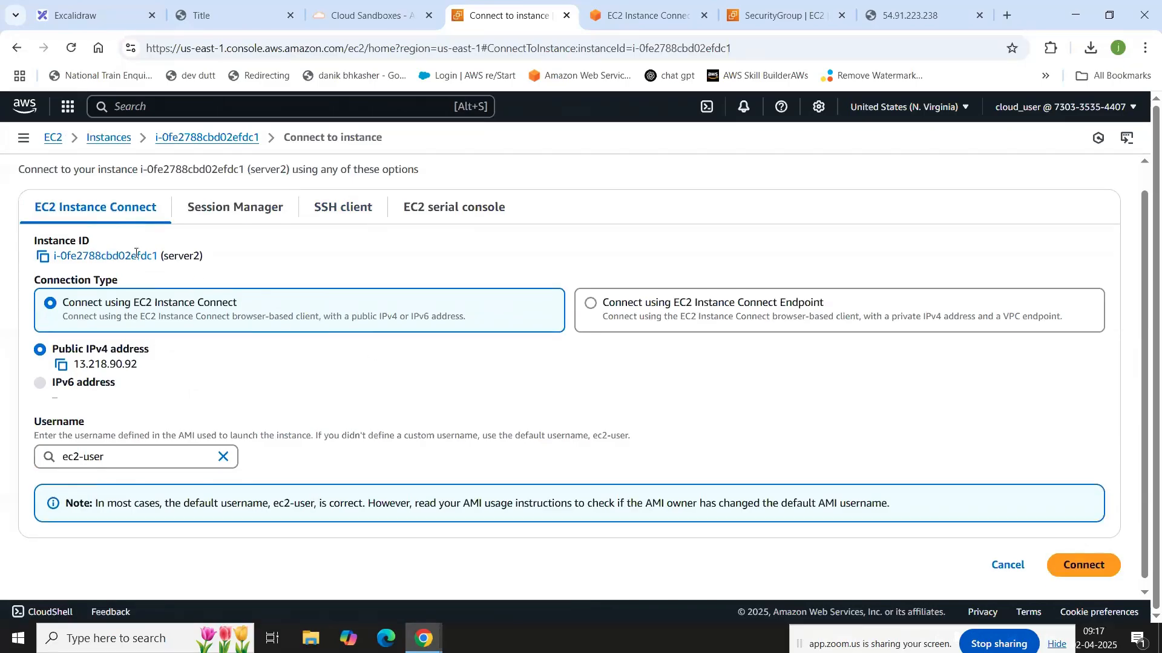
click(1108, 559)
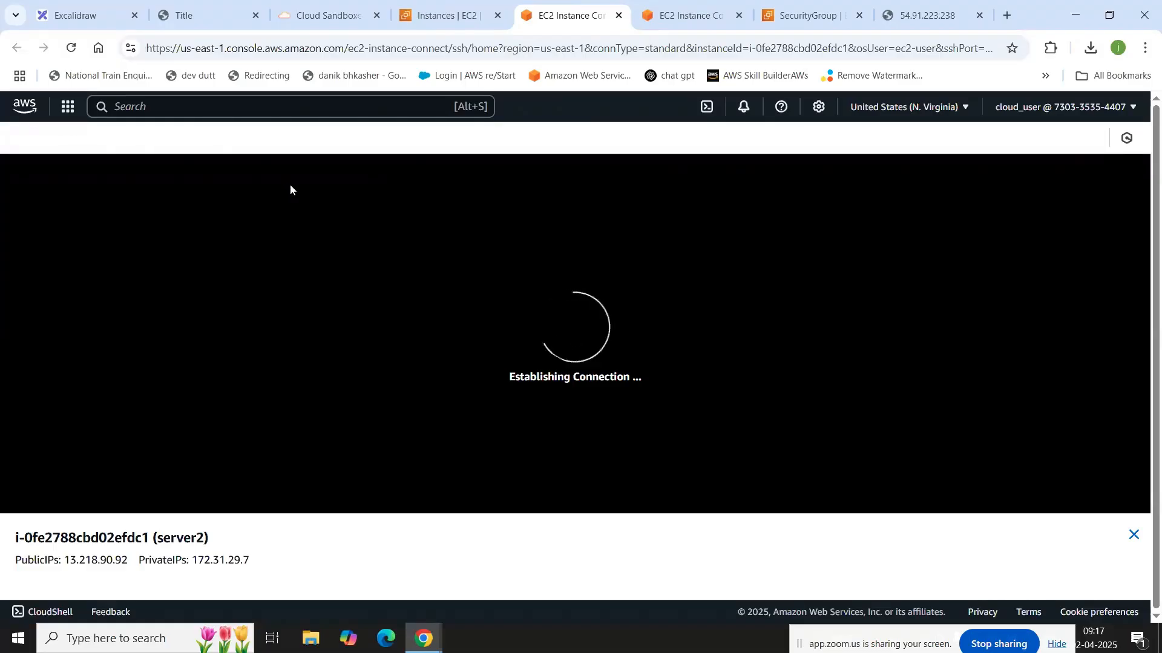
Step: In server2's terminal, switch to the root user with sudo -i and run yum install httpd* -y
click(217, 294)
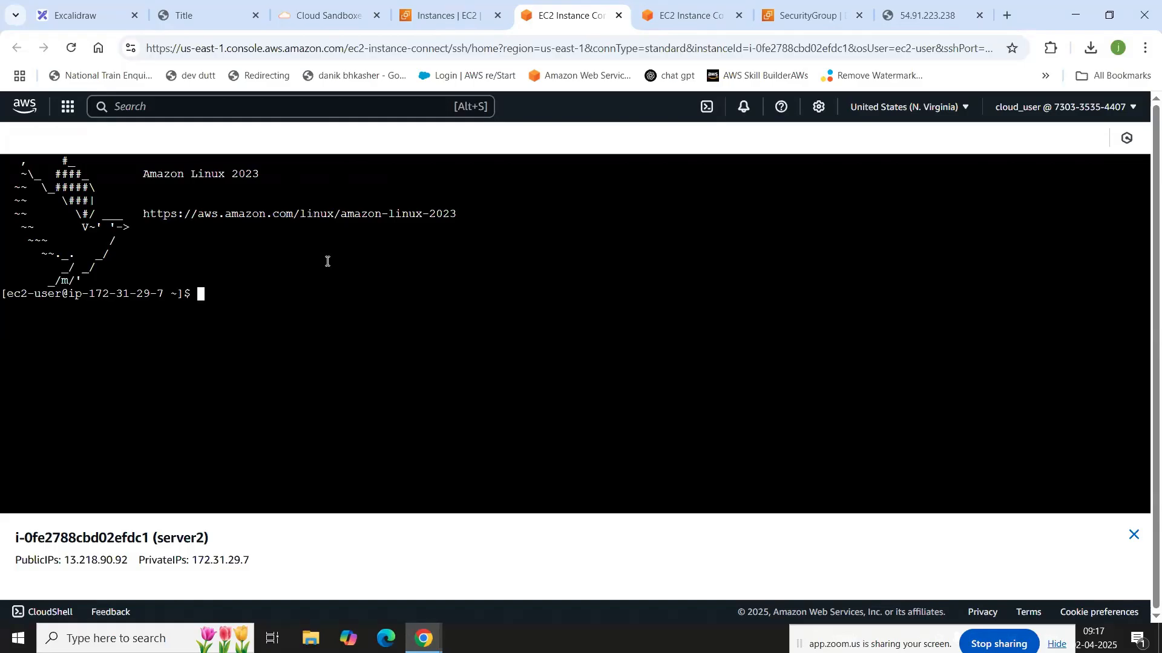
text(sudo -i)
key(Return)
text(yum ins)
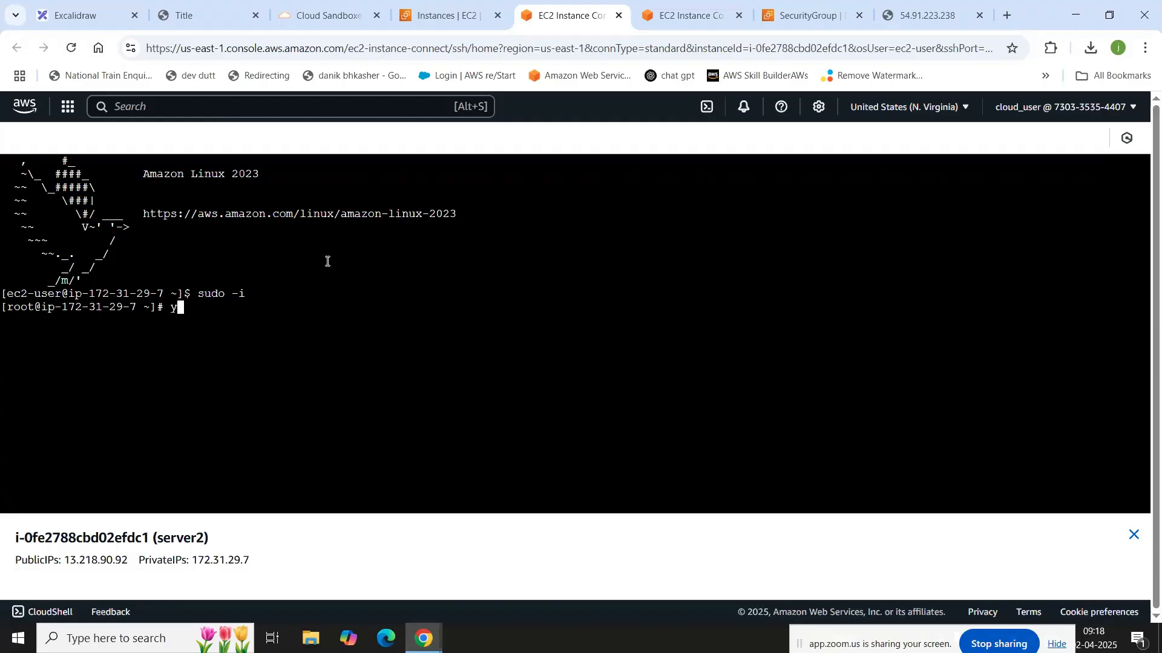
text(tall httpd* -y)
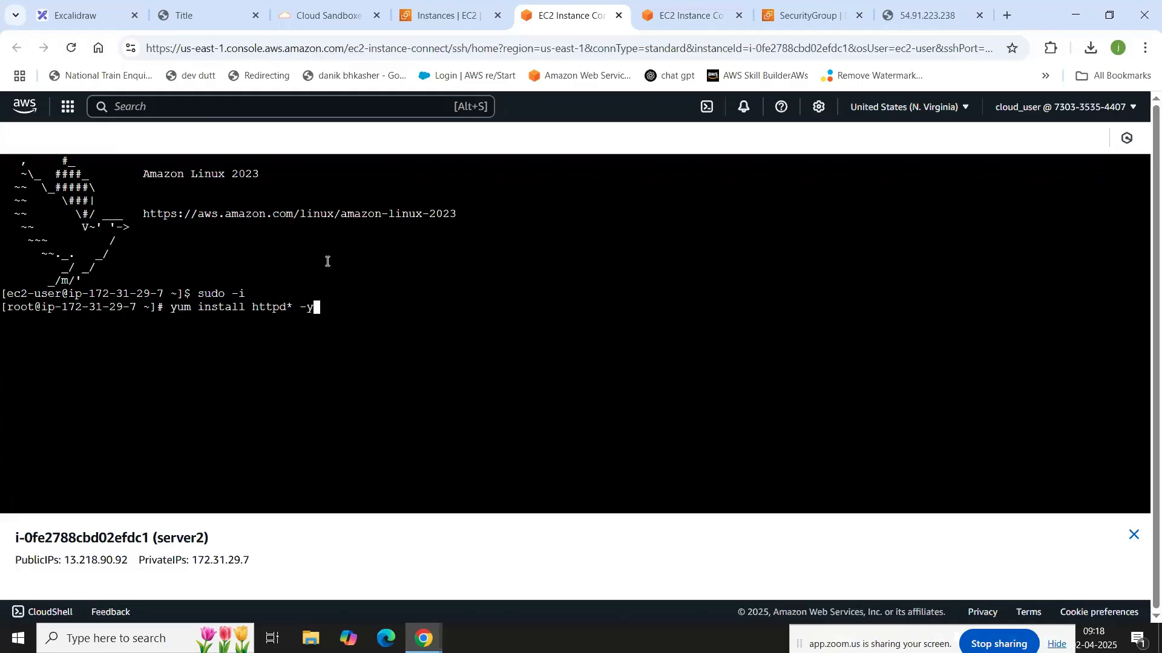
key(Return)
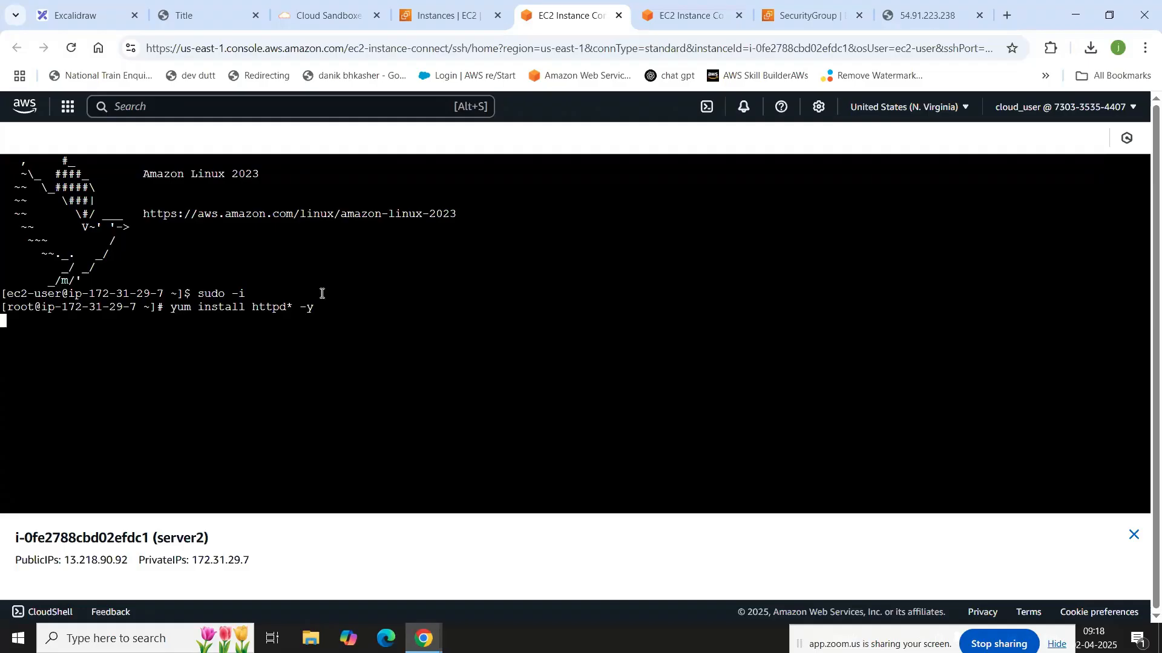
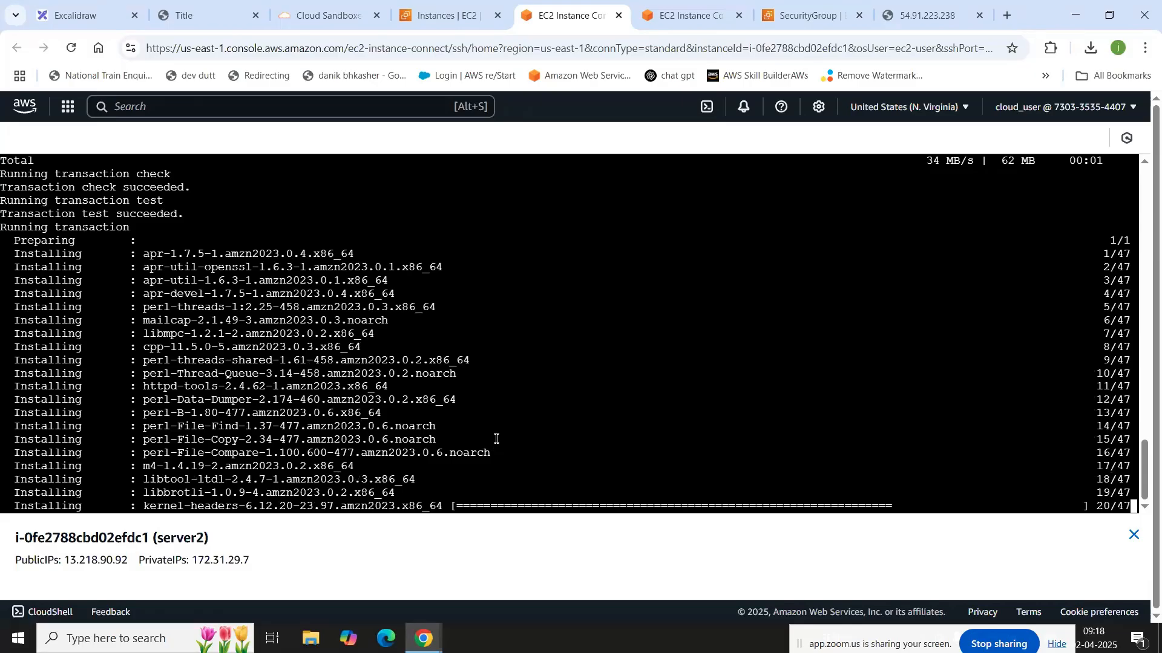
Step: Review the web page served by server 1 at 54.91.223.238, and return to server2's terminal
drag(171, 538, 209, 543)
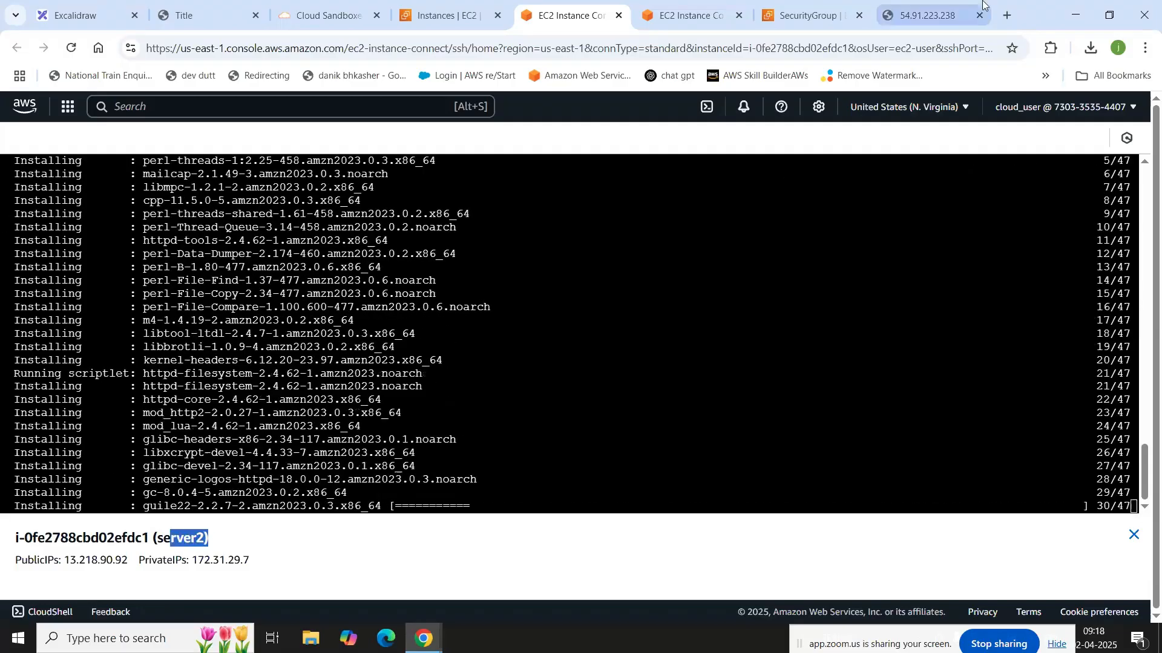
click(918, 3)
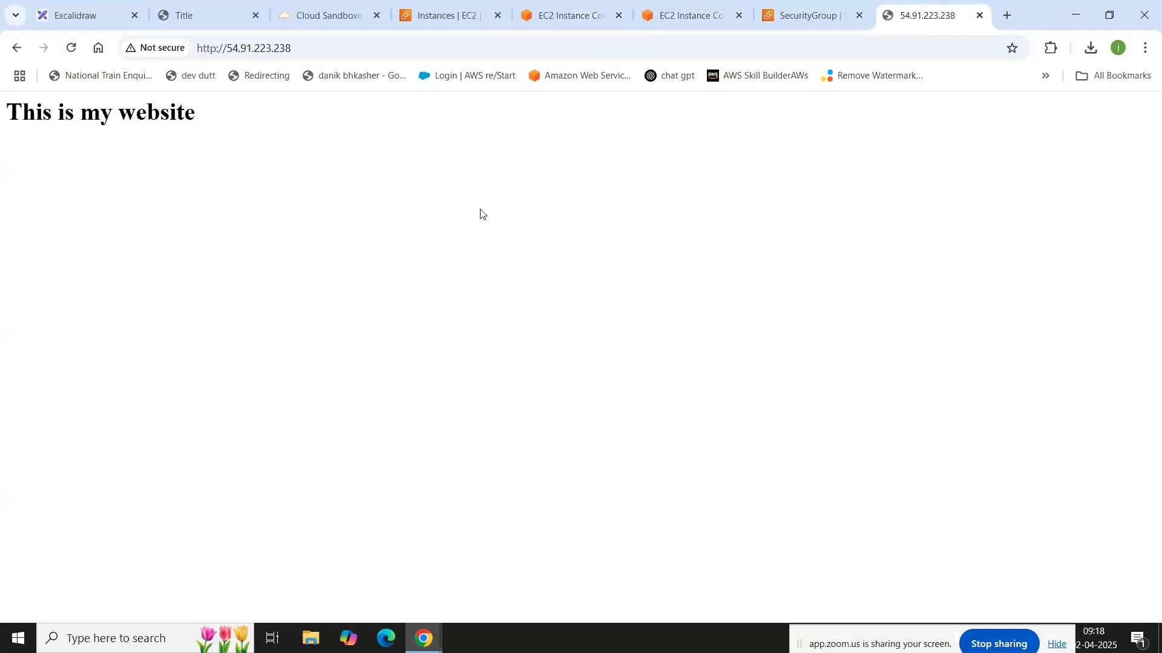
click(552, 12)
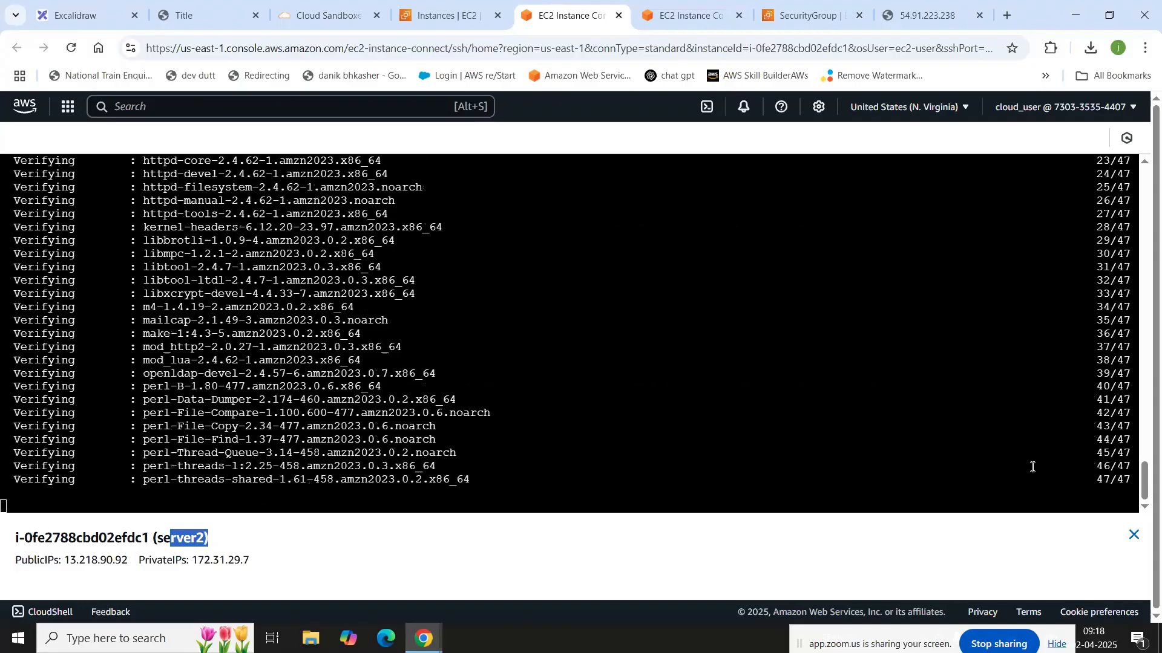
Step: In /var/www/html/, create index.html containing "<h1> this is server 2 website </h1>" and restart the httpd service
click(235, 497)
text(cd /var/www/html/)
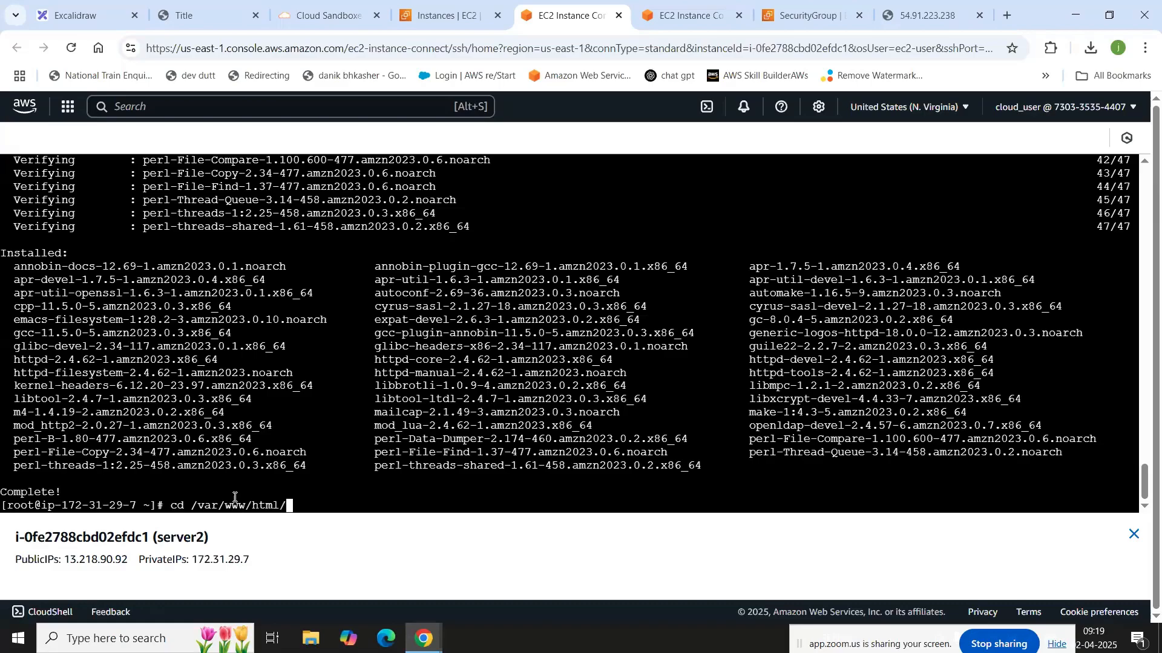
key(Return)
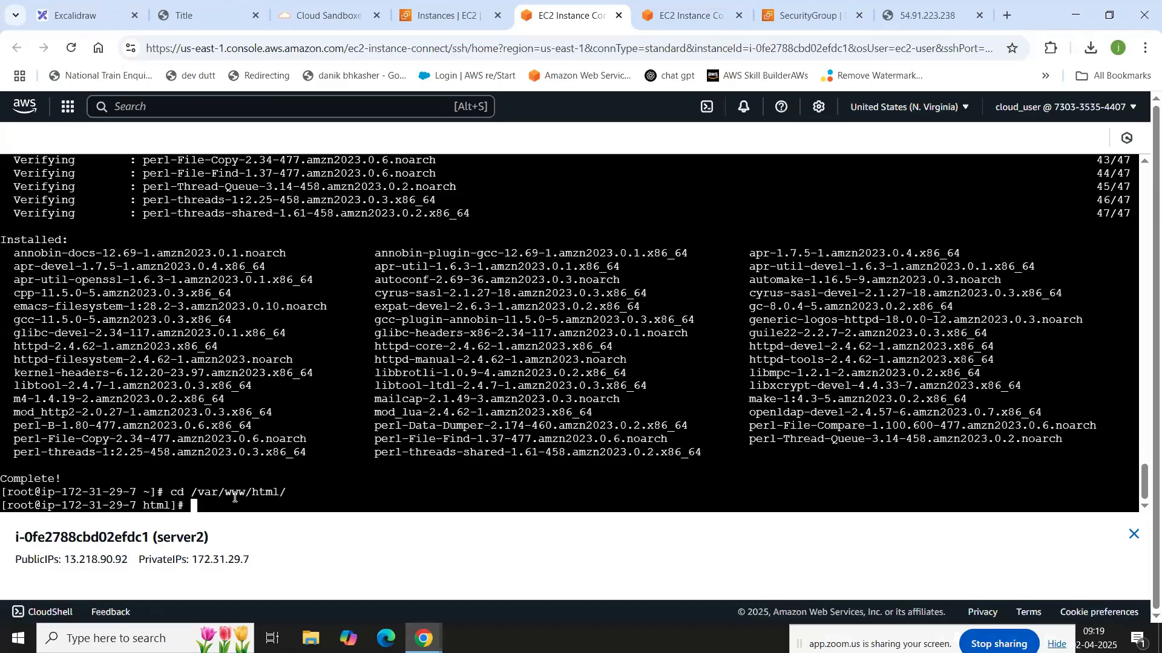
text(cat > index.html)
key(Return)
text(<h1)
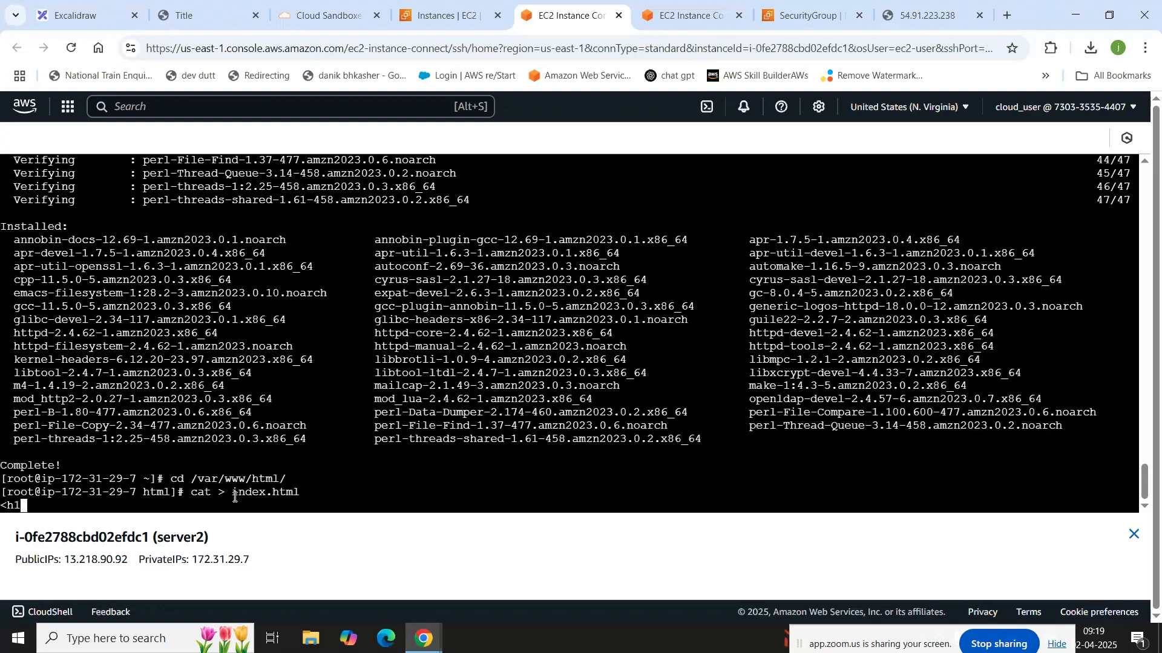
text(> this is server 2 webs)
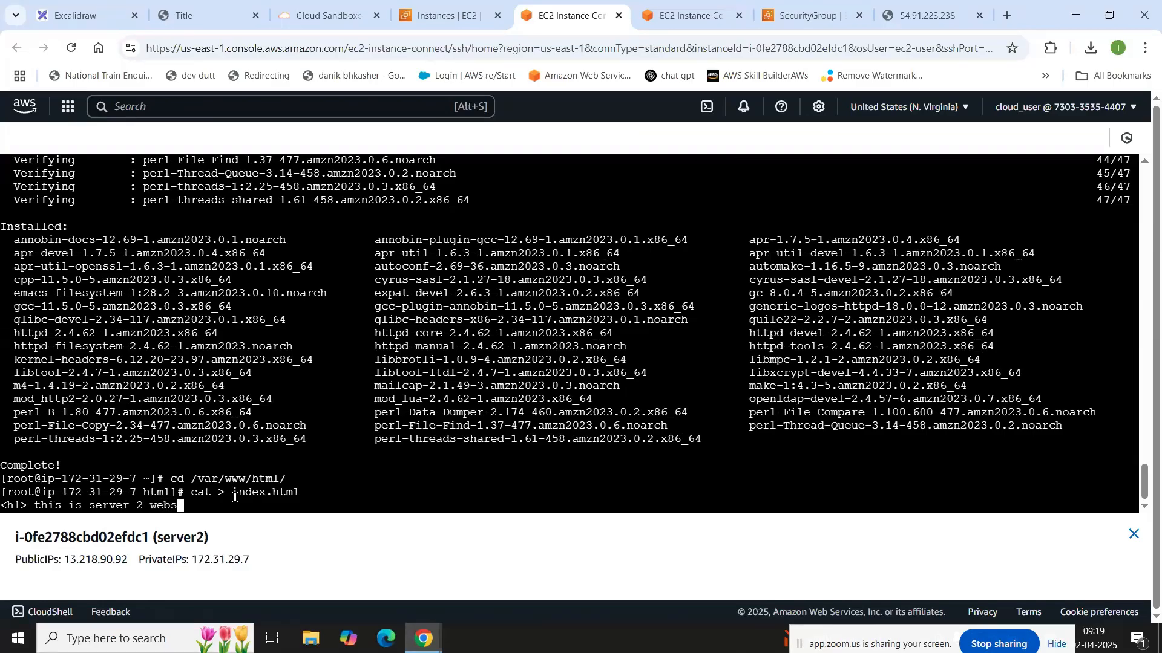
text(ite </h1>)
key(Return)
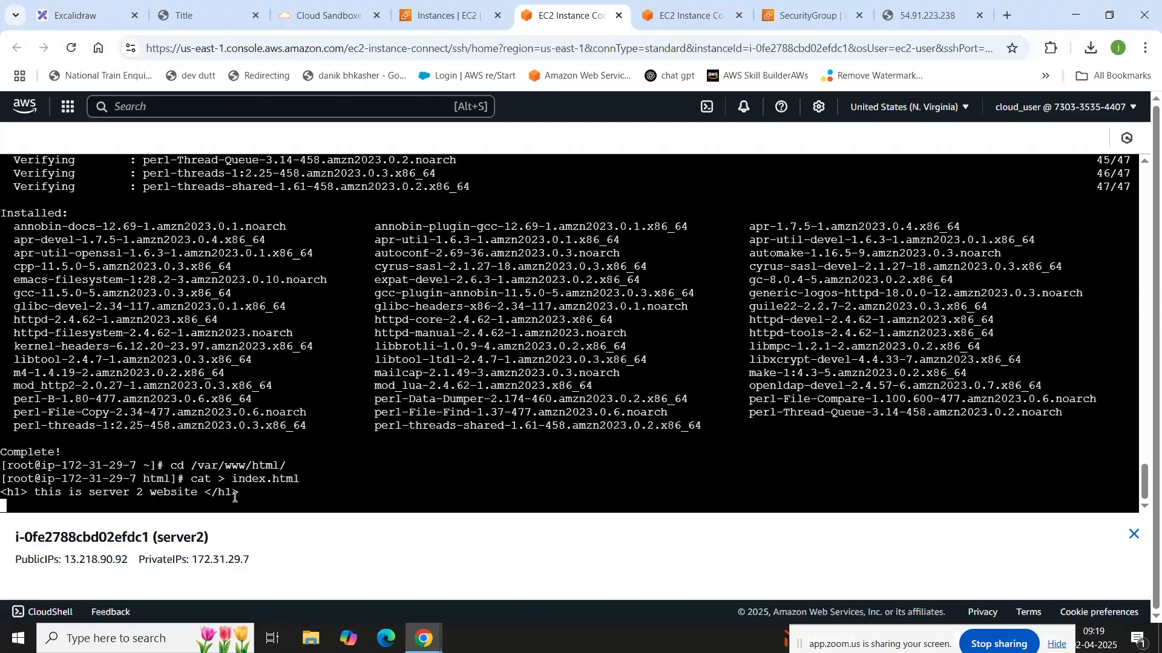
key(ctrl+d)
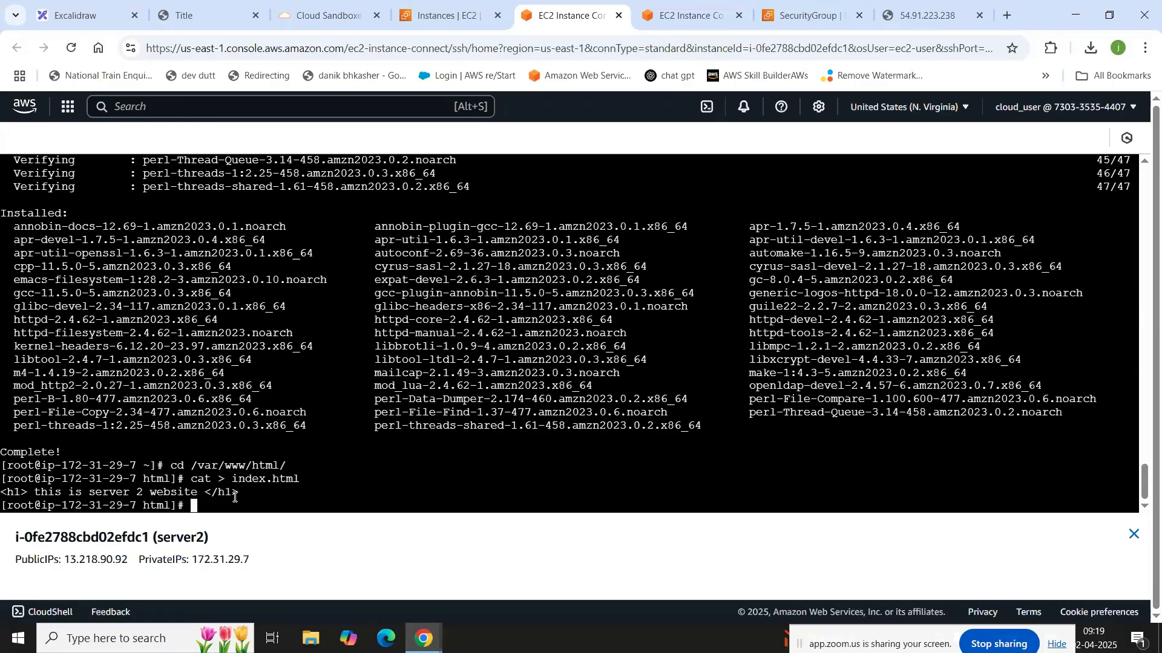
text(service httpd restart)
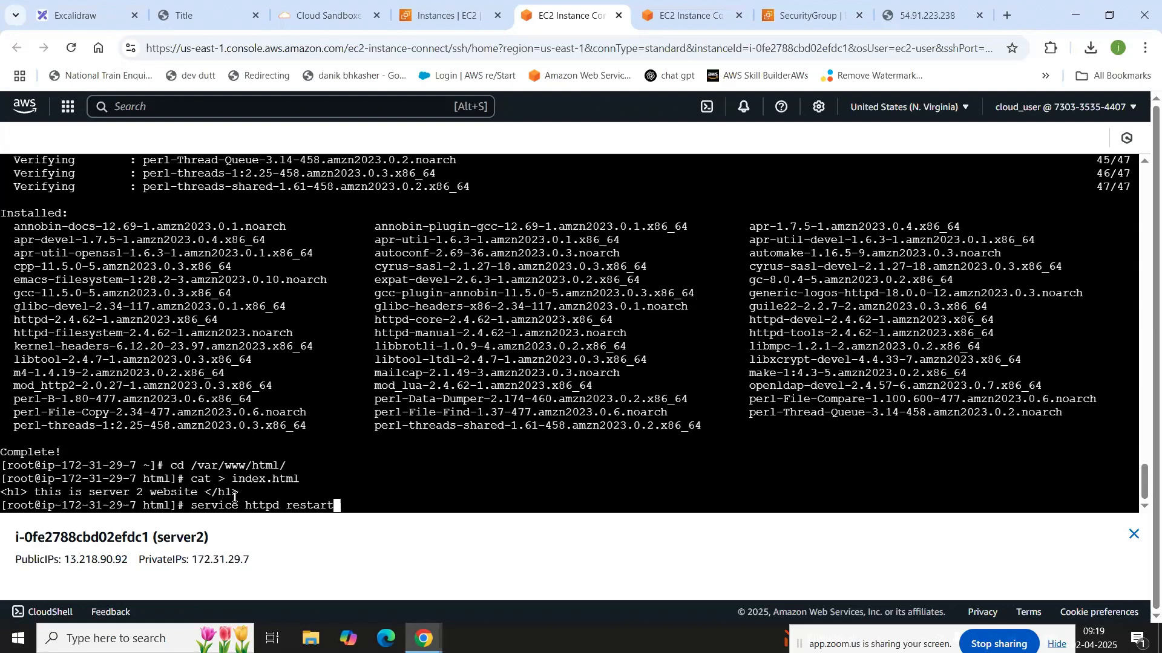
key(Return)
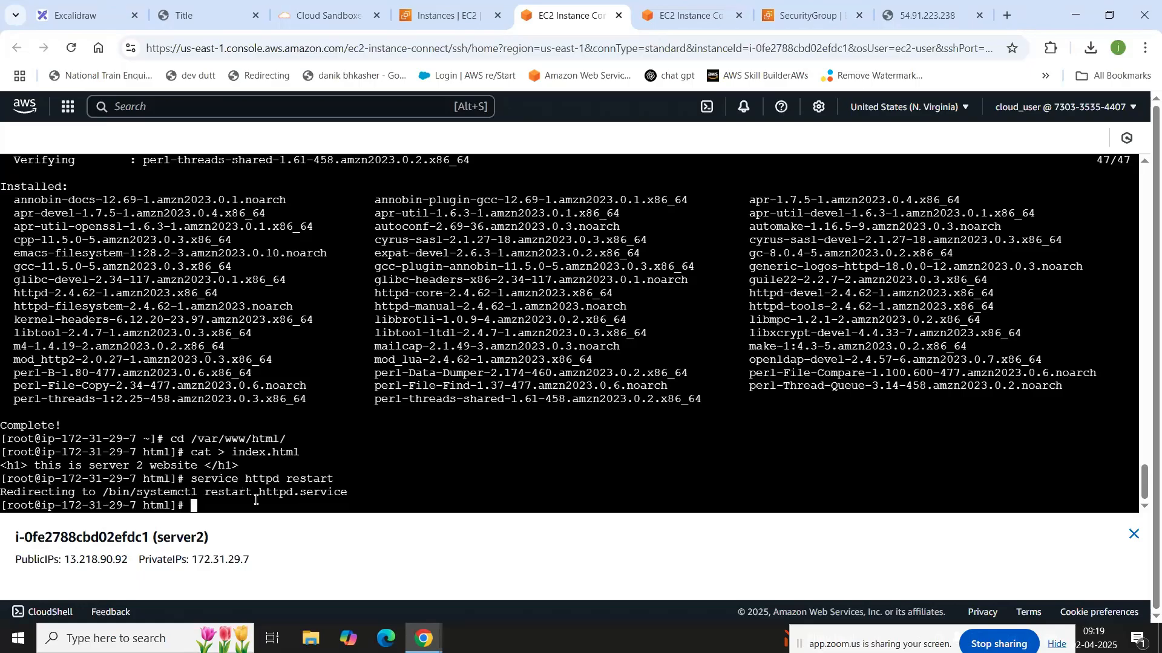
drag(64, 554, 129, 554)
key(ctrl+c)
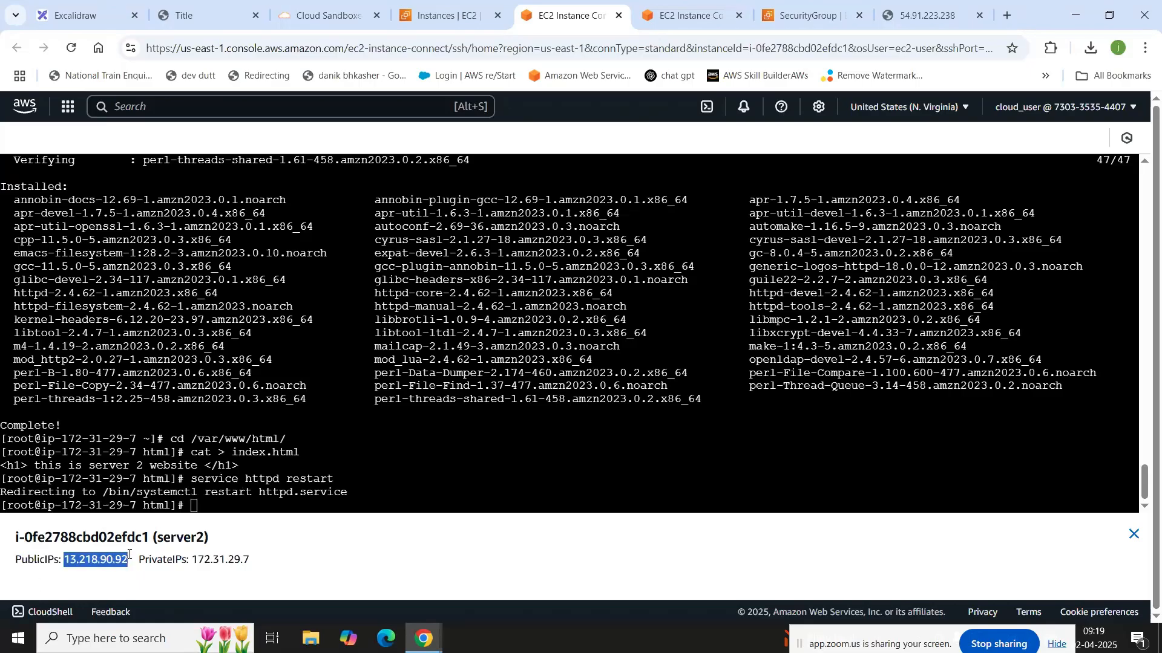
click(1008, 17)
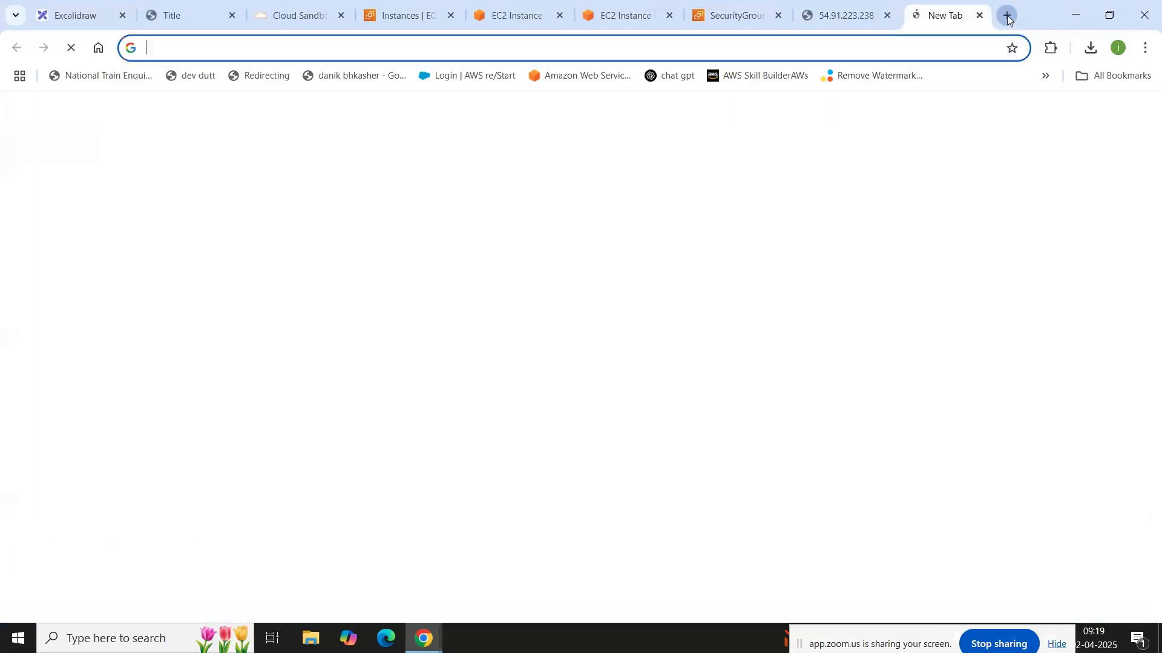
key(ctrl+v)
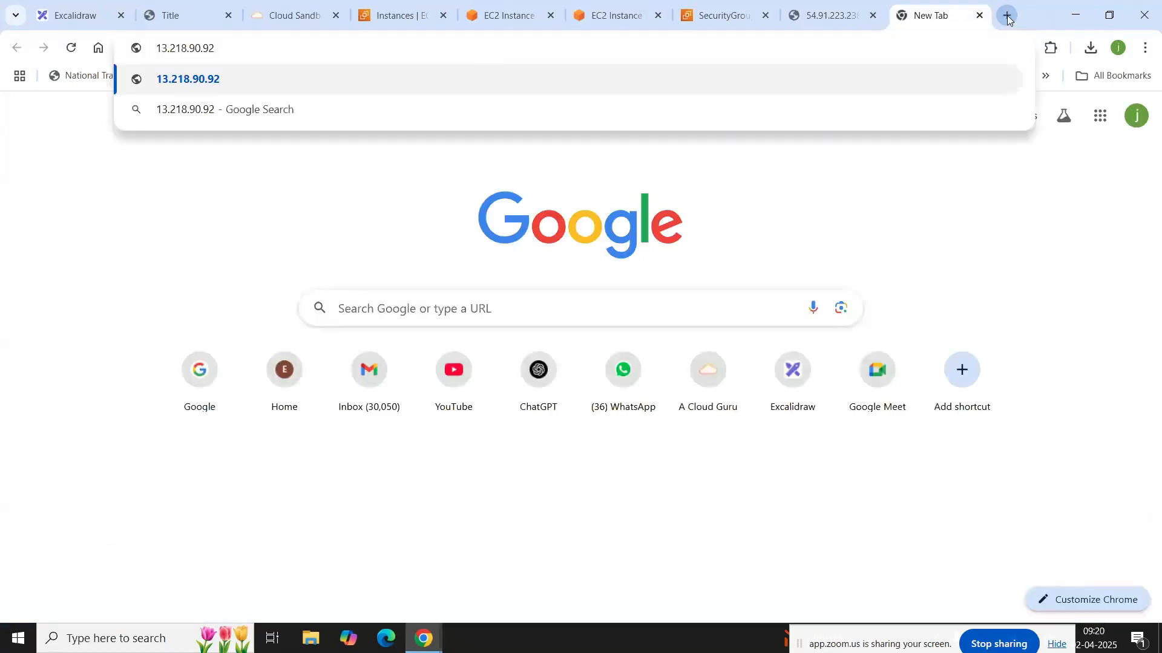
key(Return)
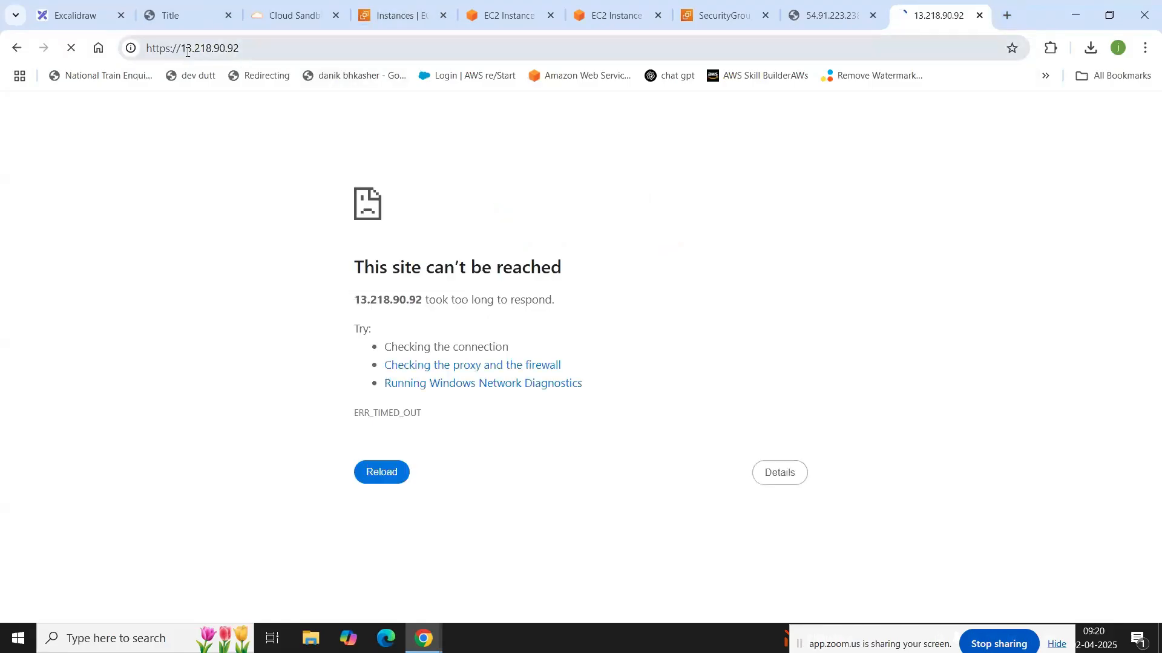
click(173, 51)
click(170, 51)
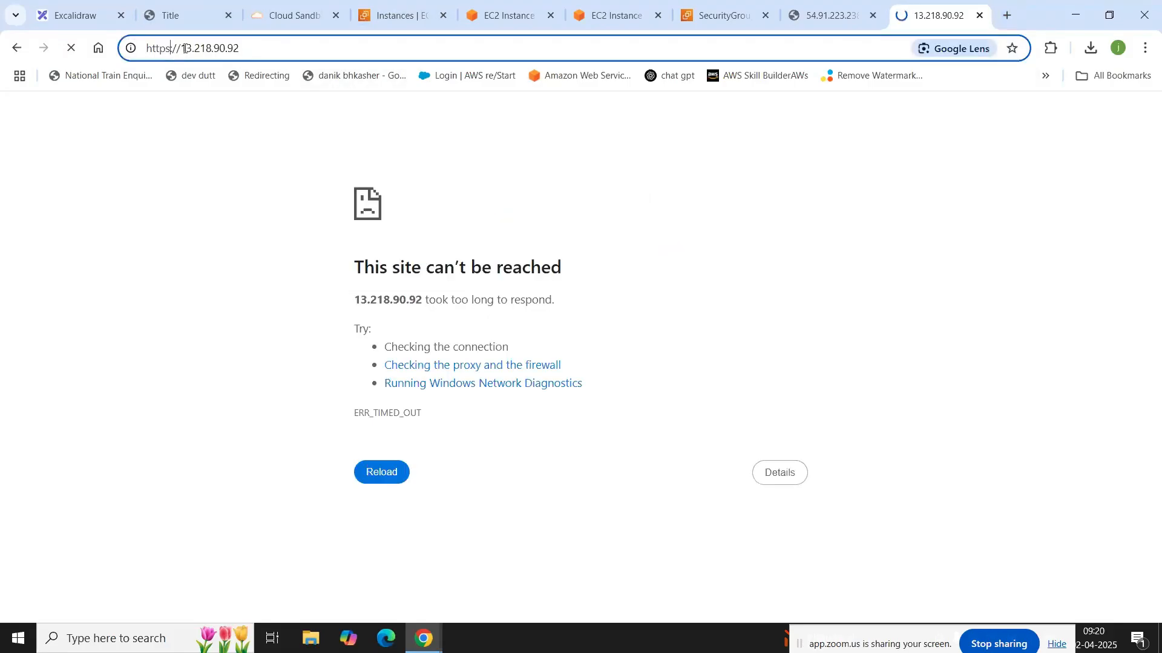
key(BackSpace)
key(Return)
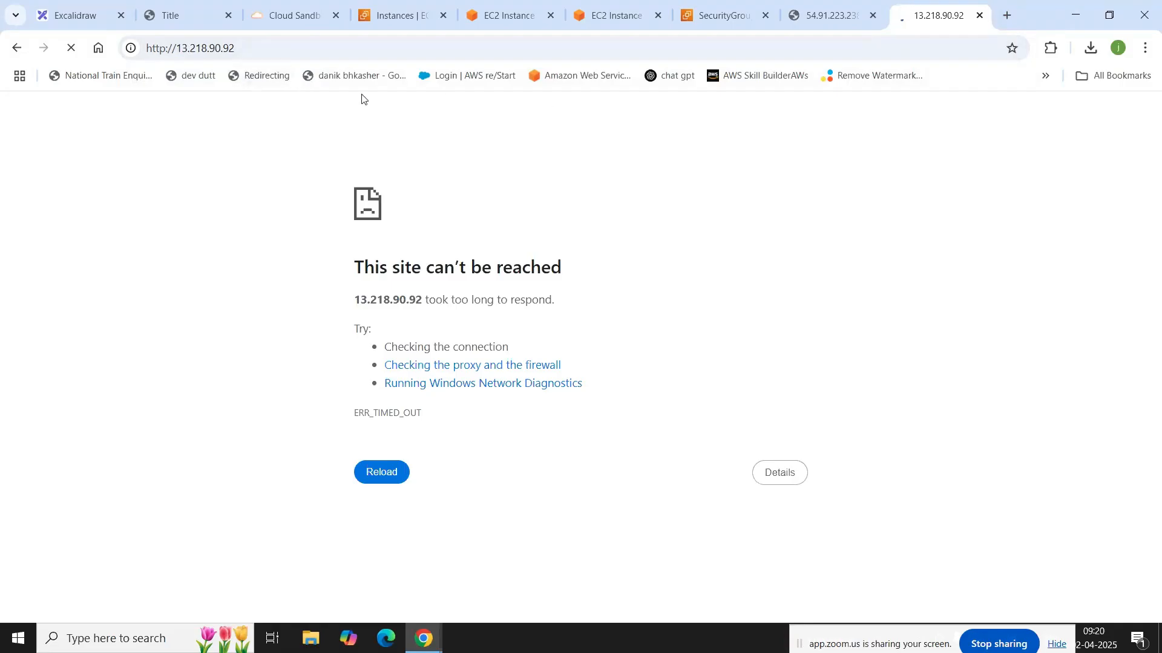
Step: Compare server2's page and terminal with server 1's working website and its setup commands
click(807, 12)
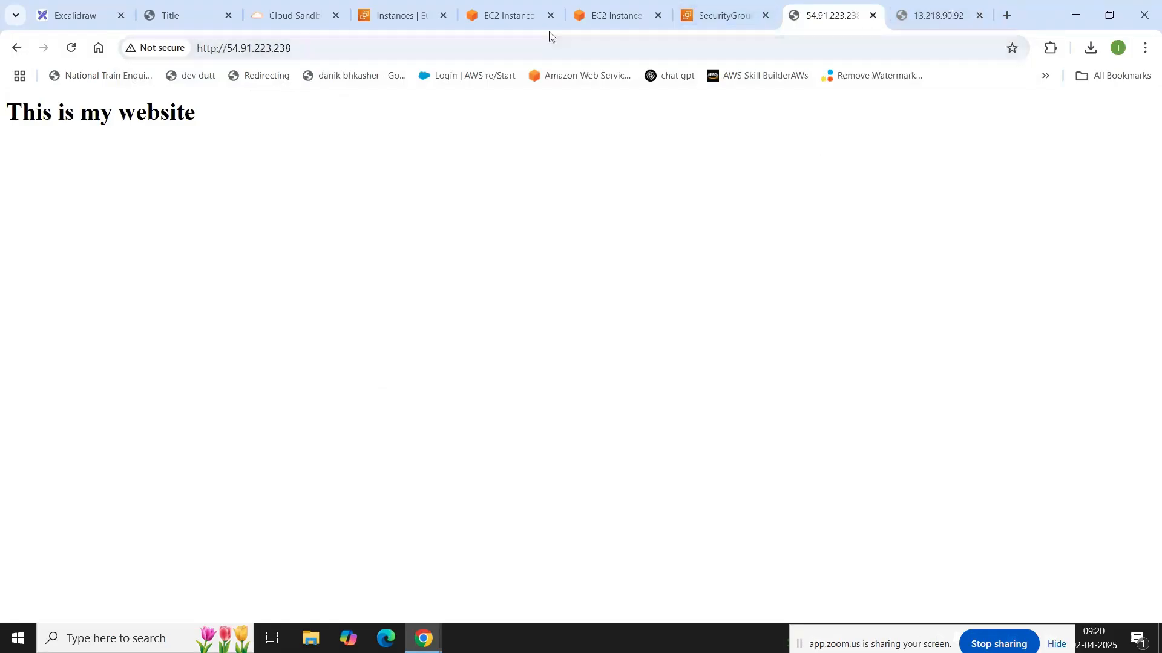
click(931, 16)
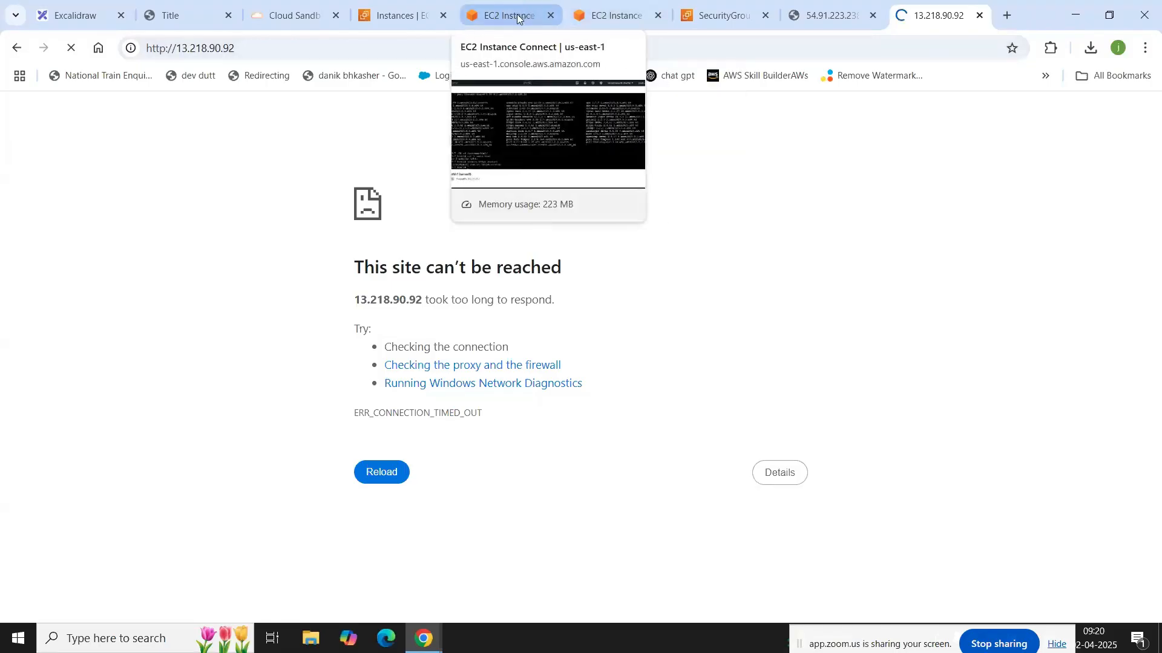
click(607, 17)
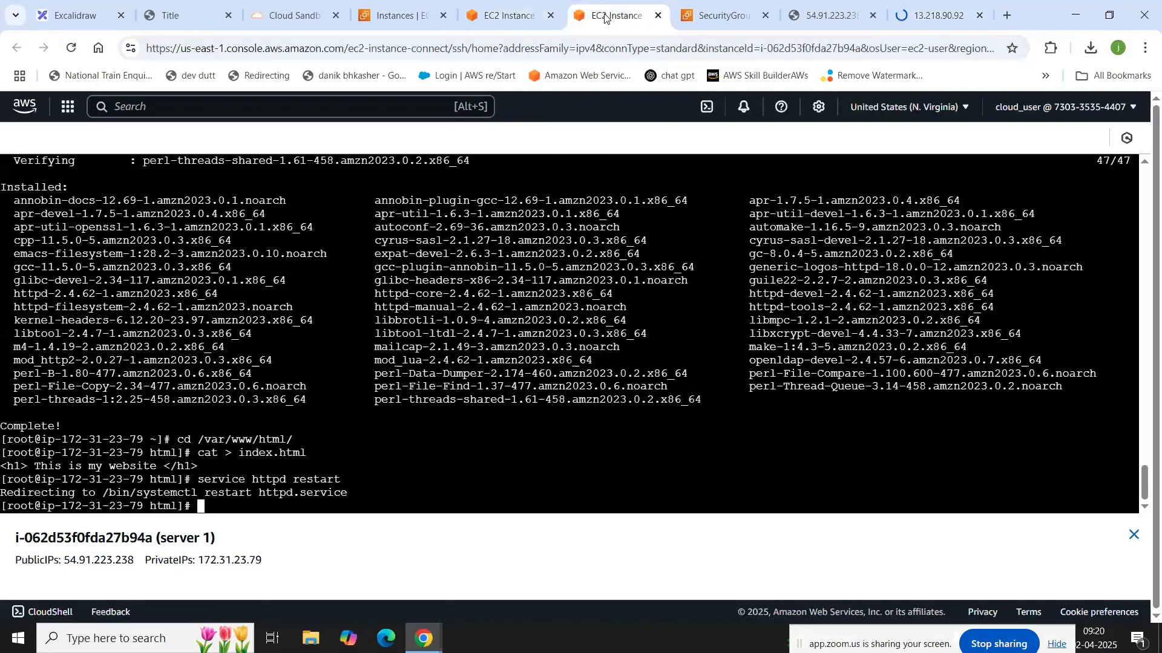
click(527, 17)
Step: Open the launch-wizard-1 security group from server2's security details in the instances list and review its inbound rules
click(407, 13)
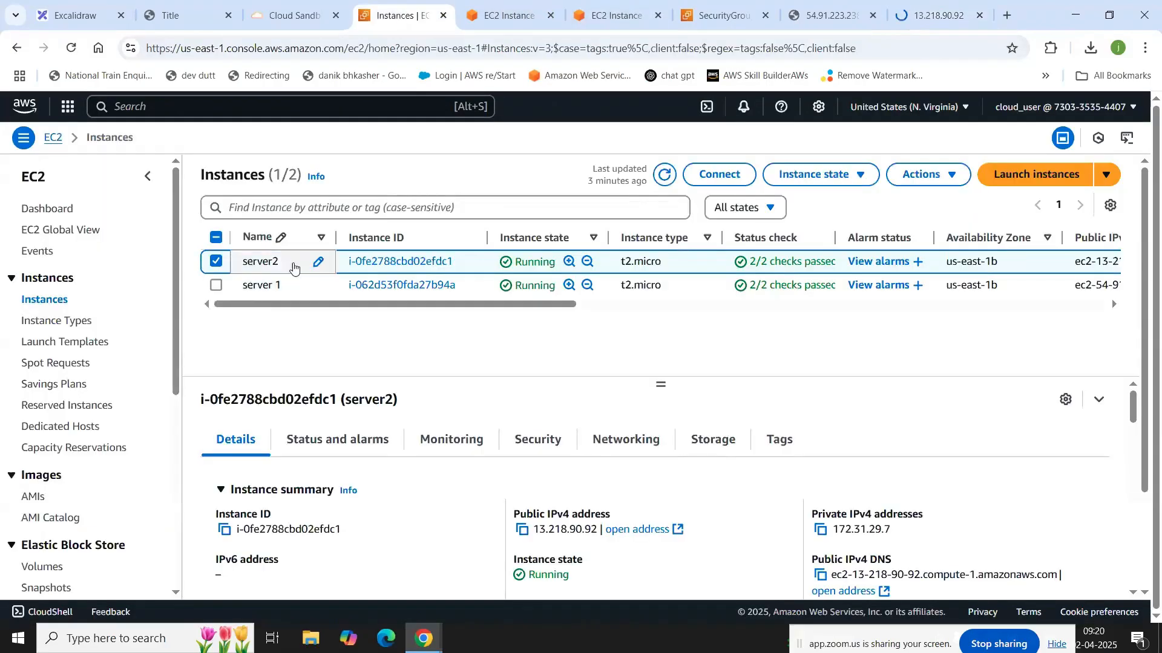
click(540, 440)
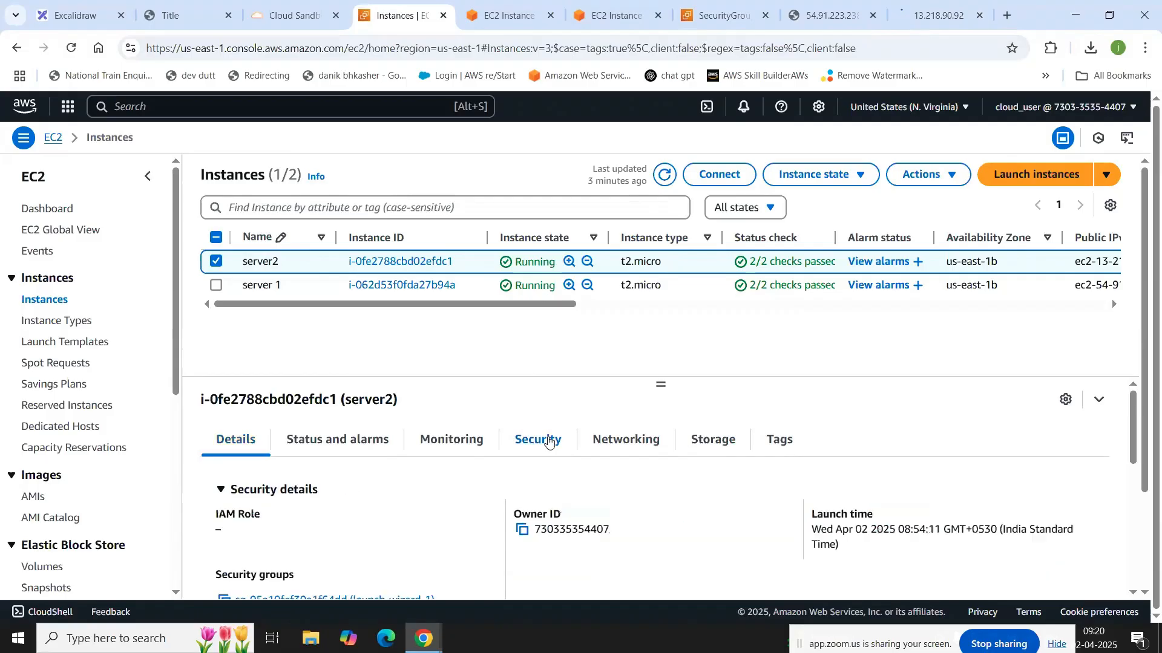
scroll(548, 442, down, 1)
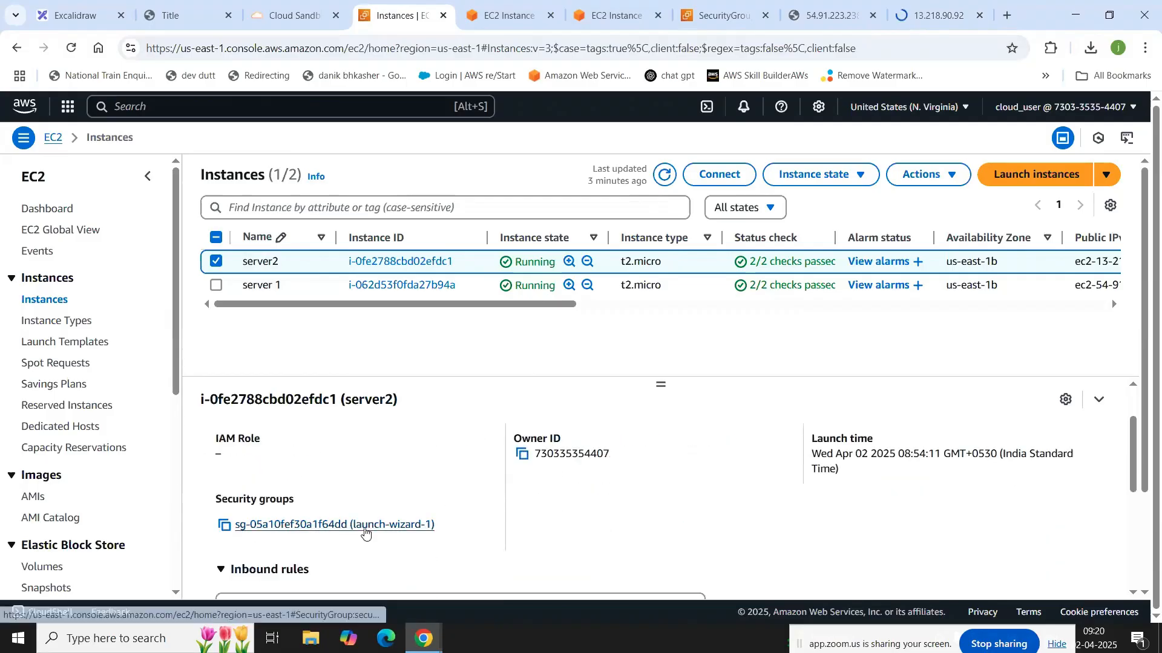
click(365, 533)
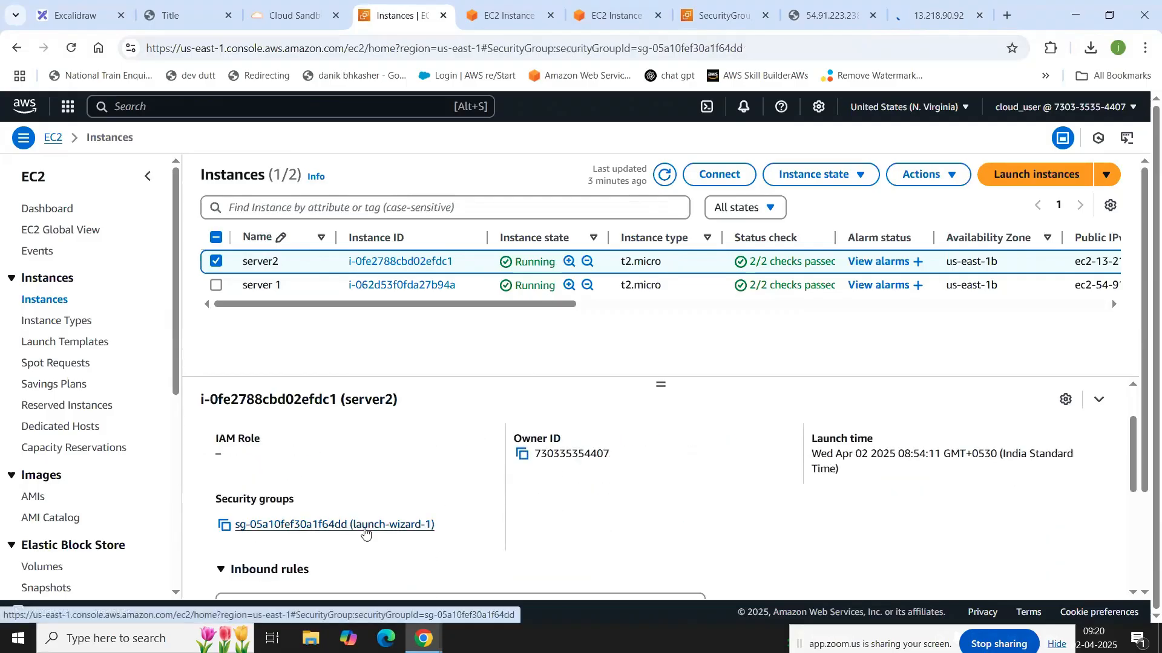
scroll(538, 511, down, 1)
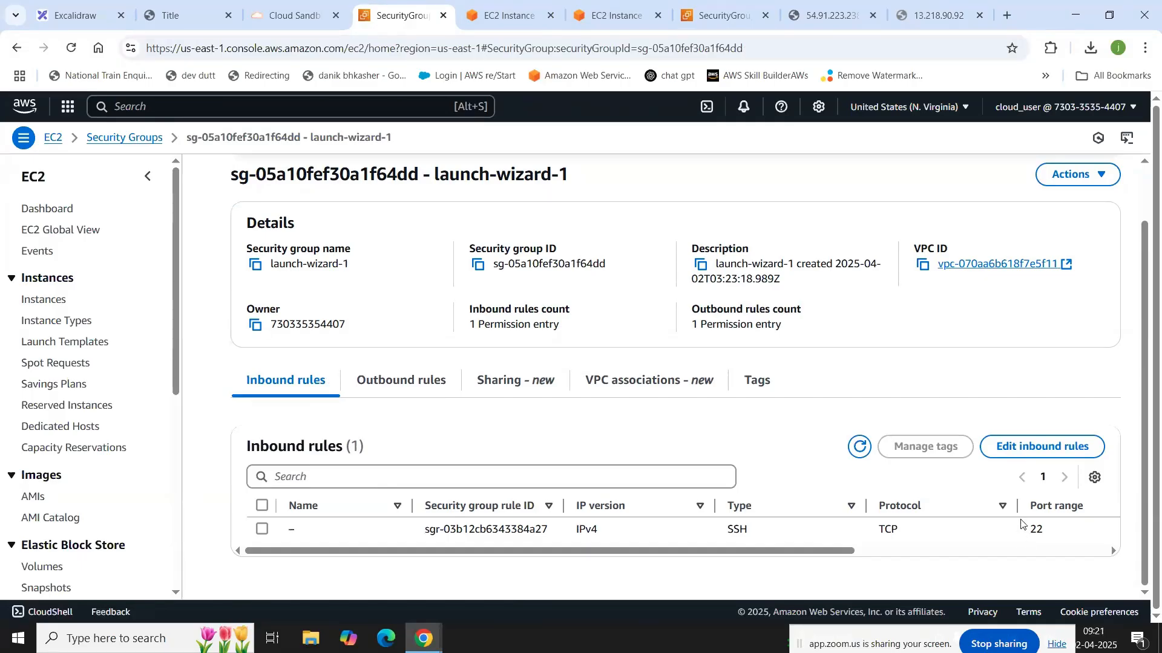
Step: Add an HTTP inbound rule with source Anywhere-IPv4 to the launch-wizard-1 security group and save the rules
click(1043, 449)
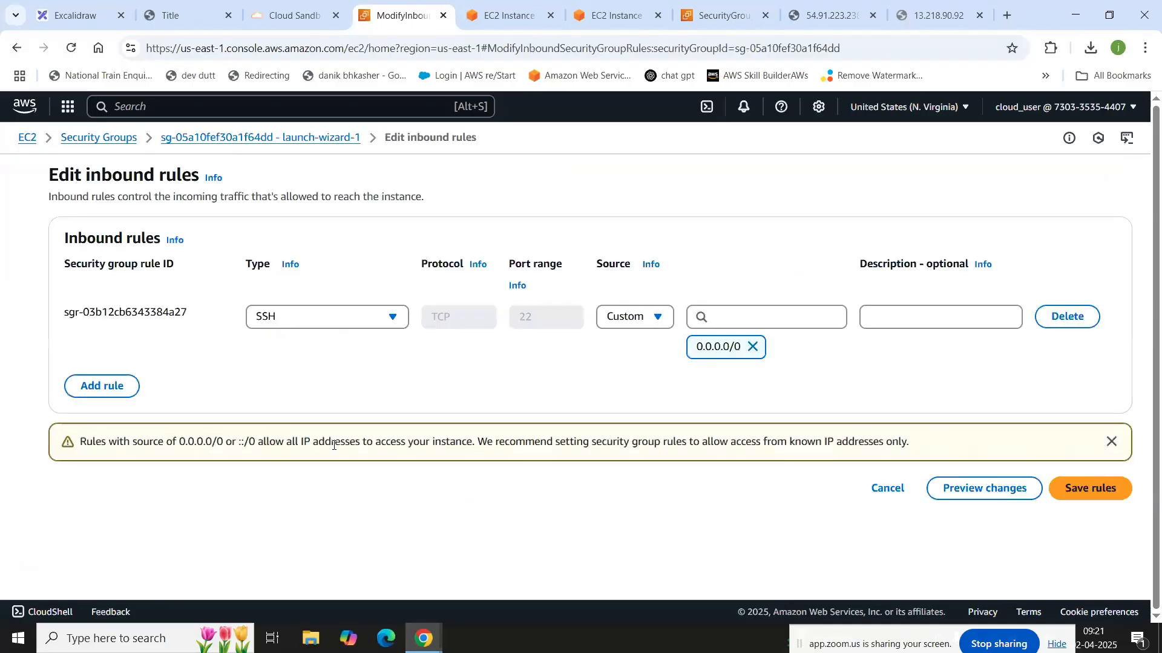
click(113, 386)
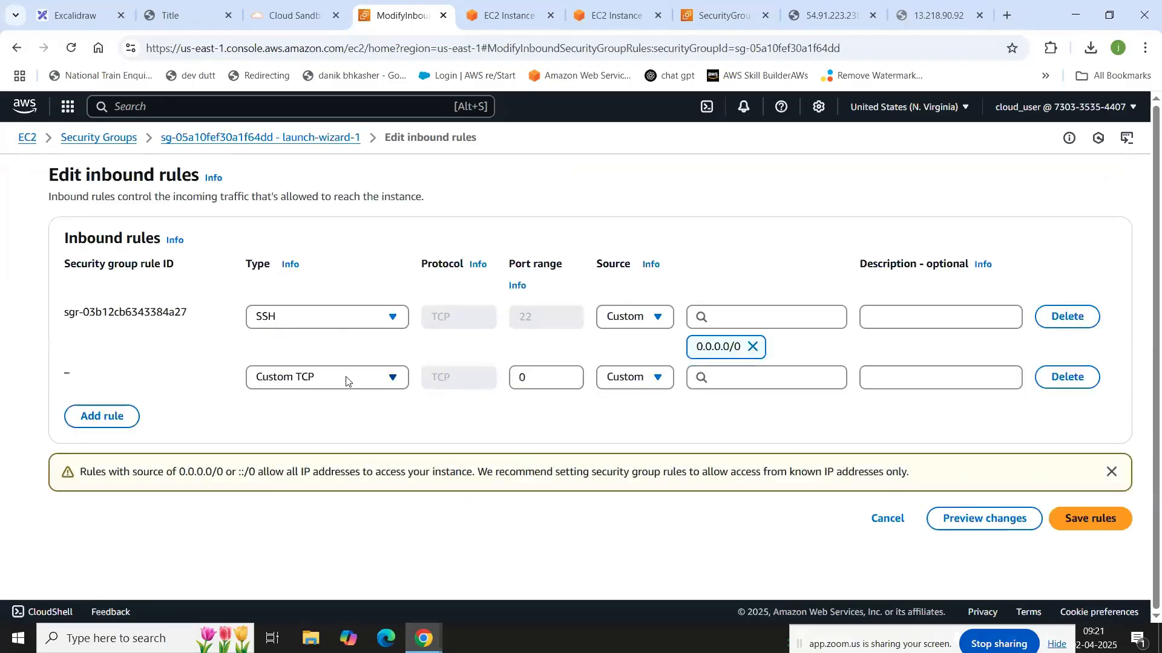
click(351, 379)
text(htt)
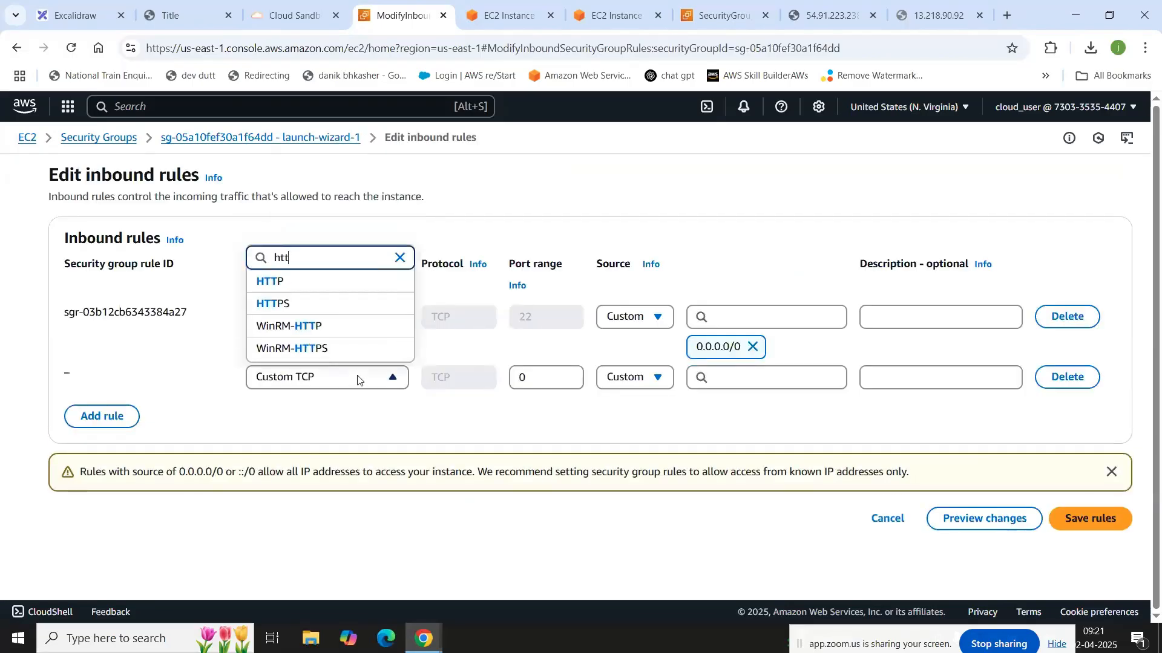
click(326, 281)
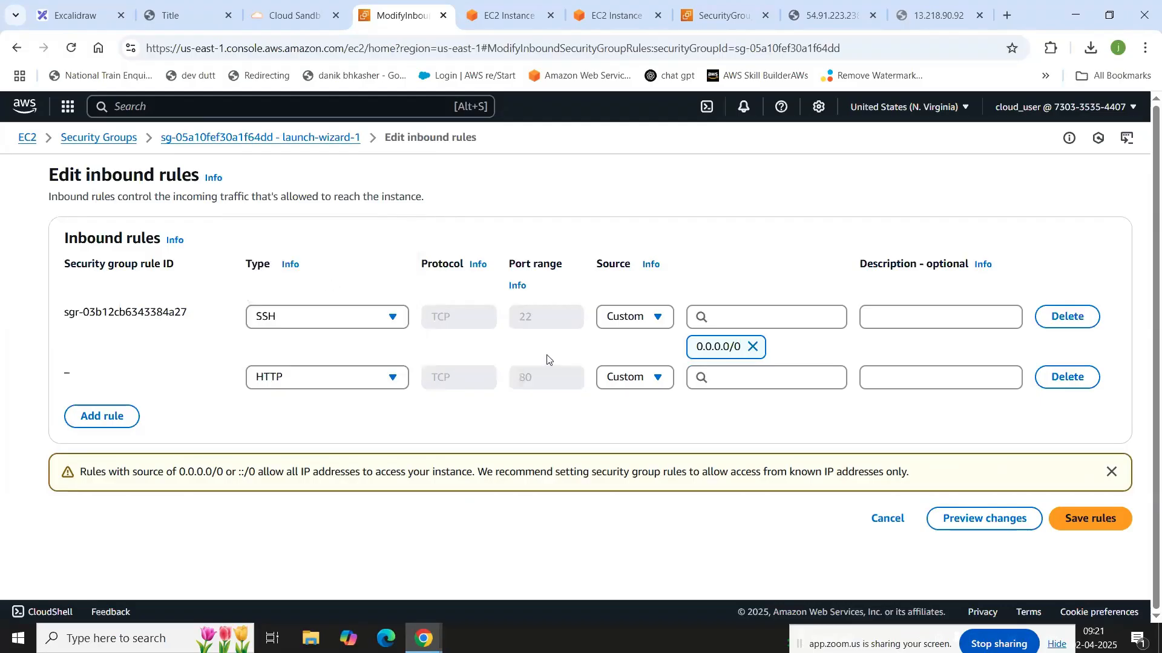
click(652, 382)
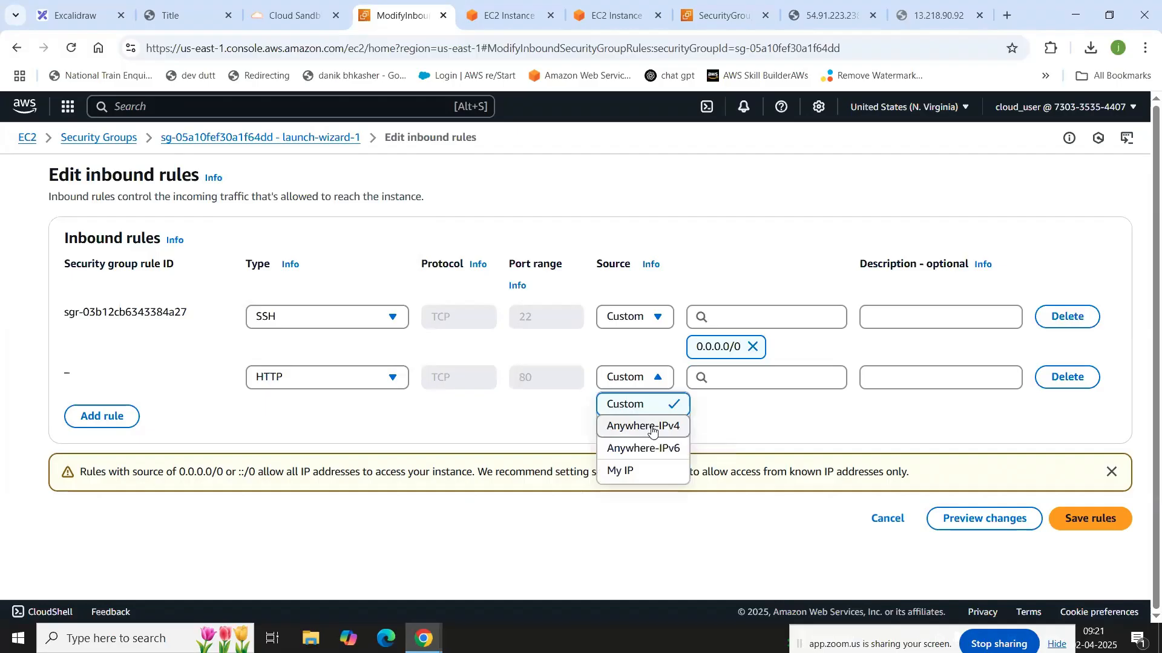
click(652, 427)
click(1096, 549)
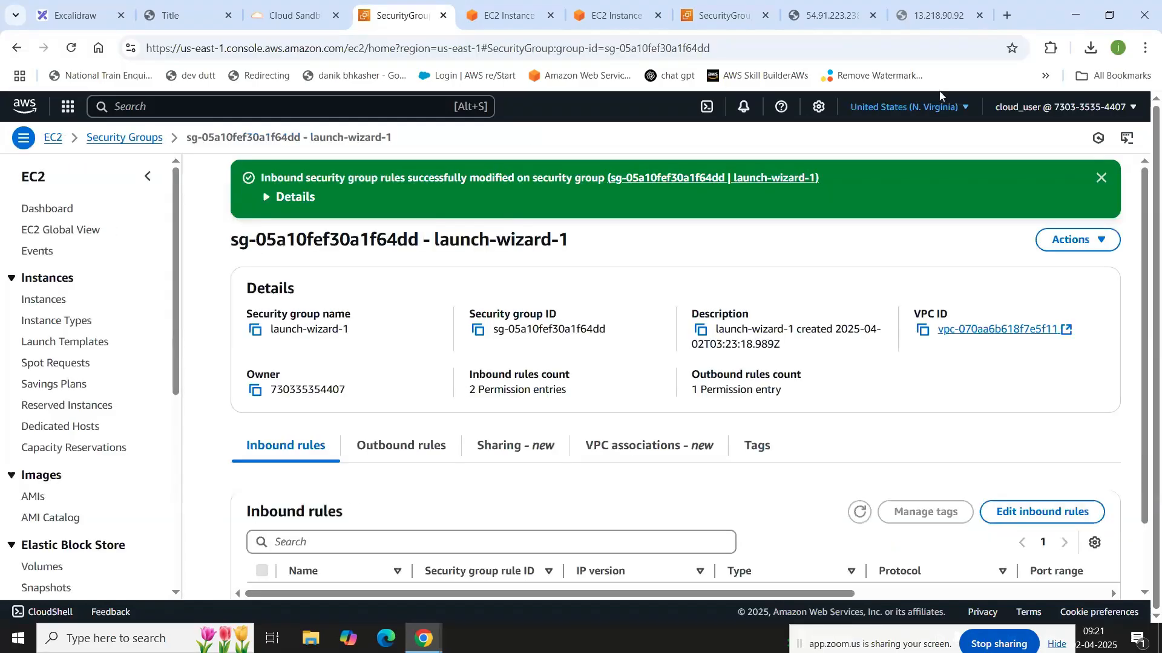
click(935, 15)
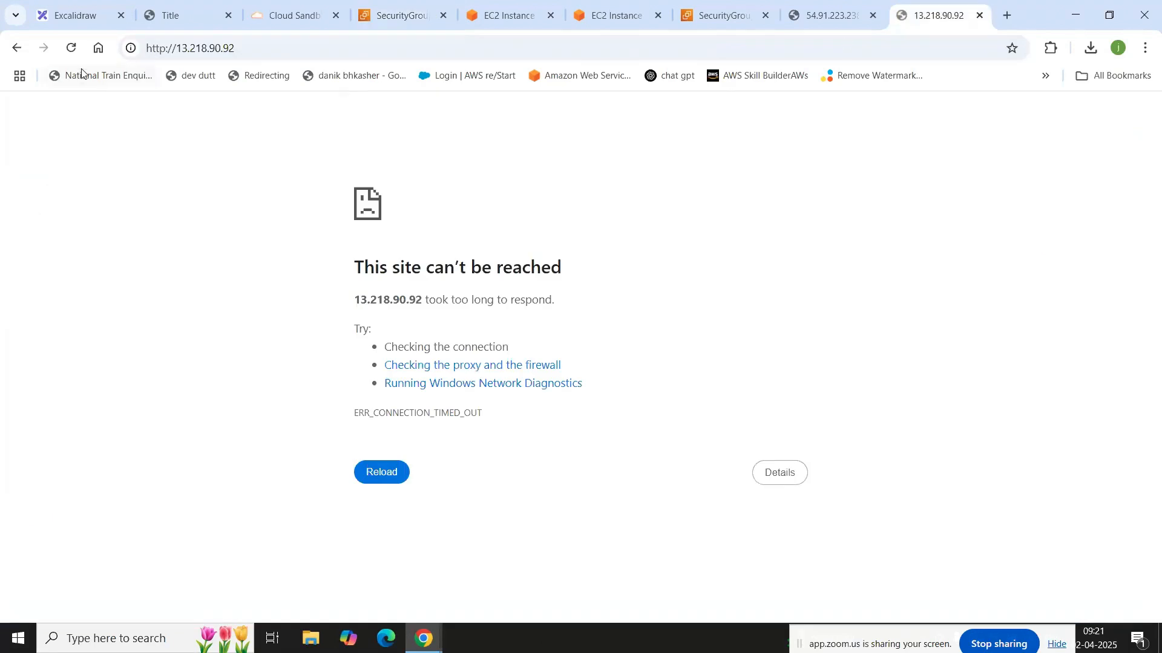
click(71, 48)
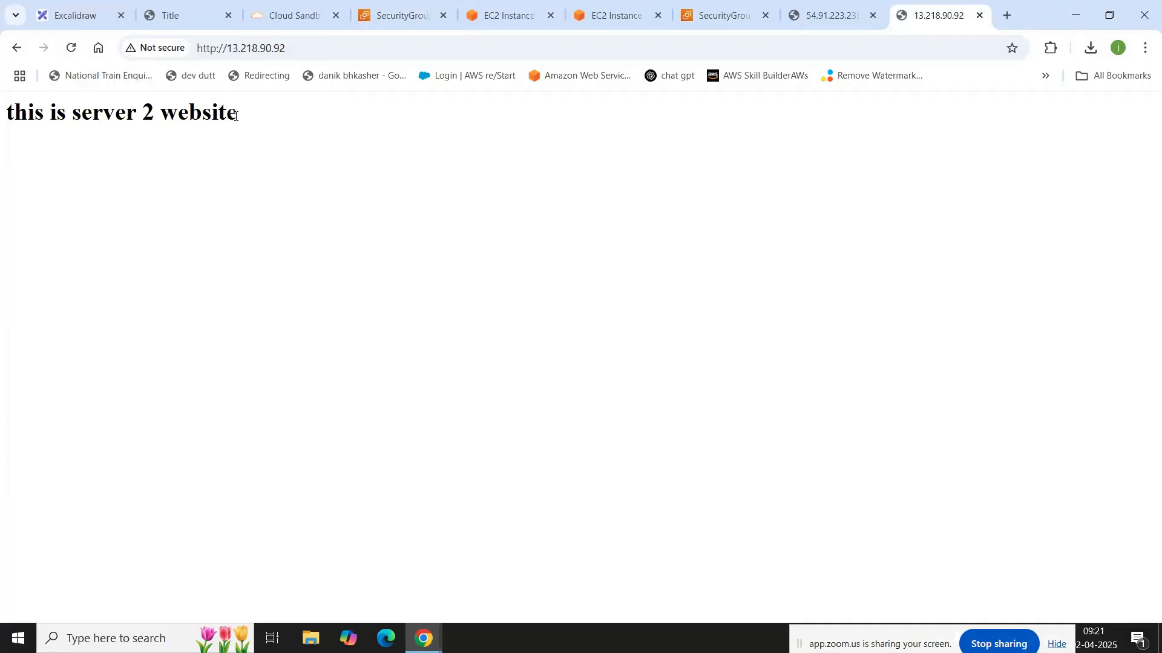
click(834, 13)
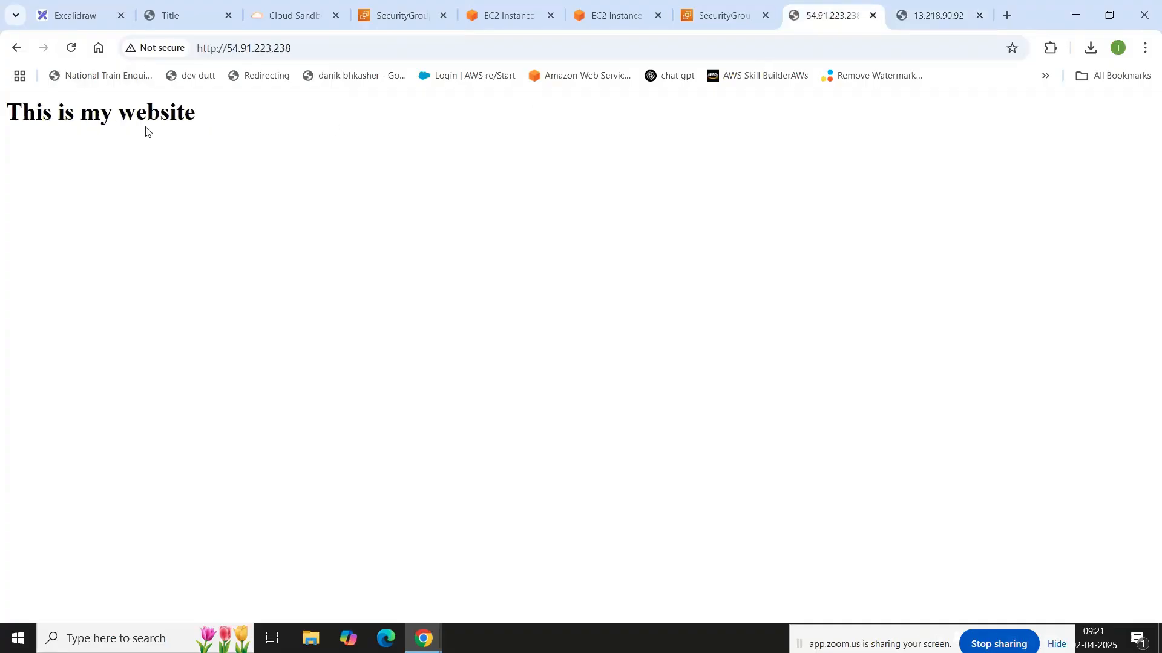
click(917, 9)
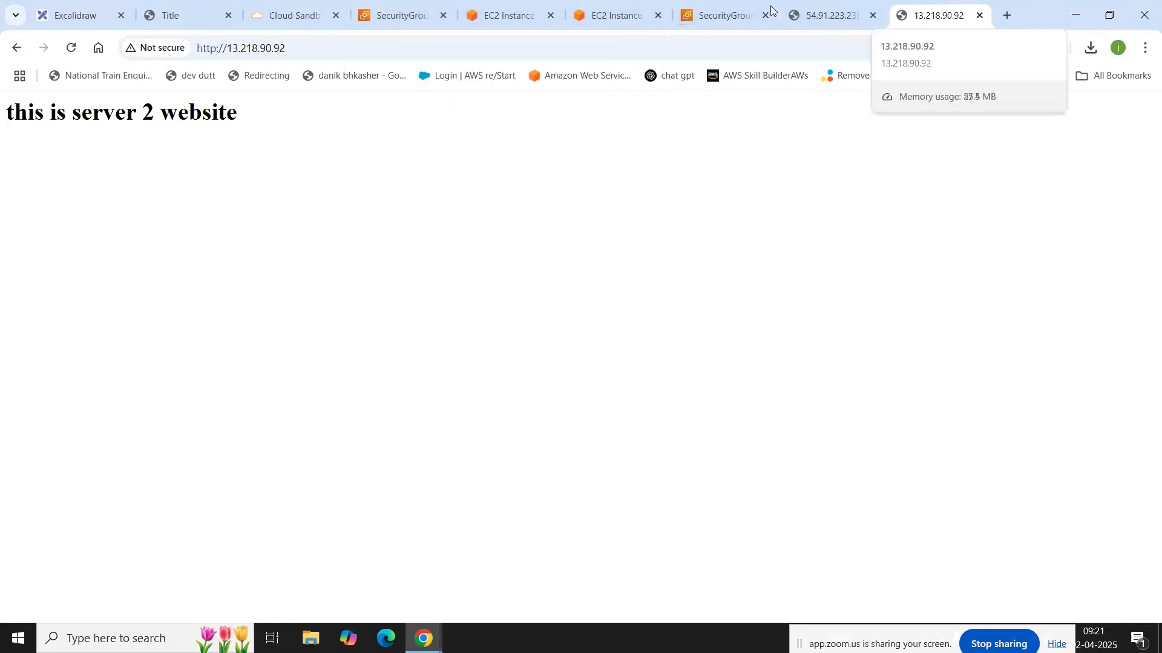
Step: Show the EC2 instances list without the running-state filter, select both server2 and server 1, and open their instance state options
click(426, 12)
click(61, 143)
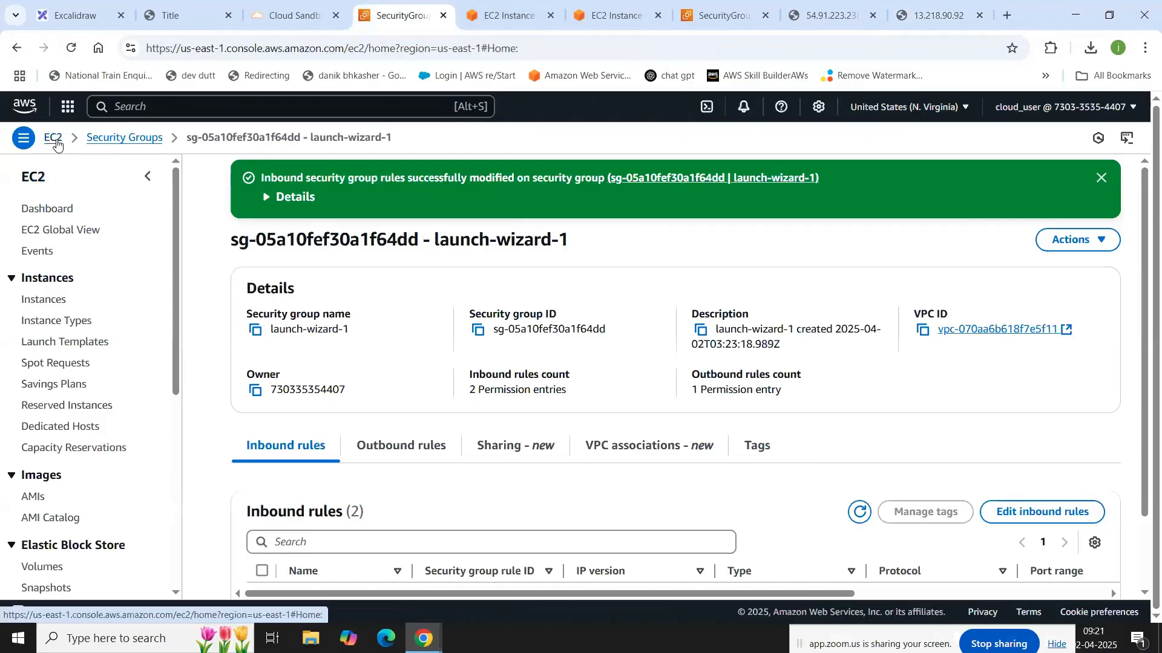
click(278, 304)
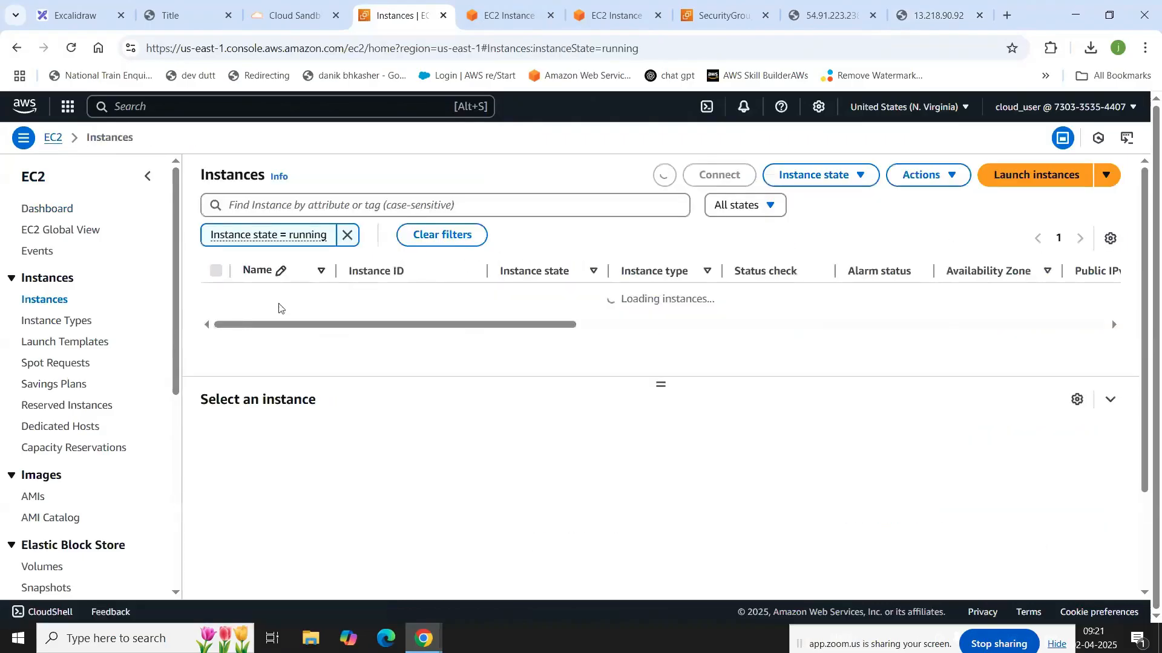
click(347, 235)
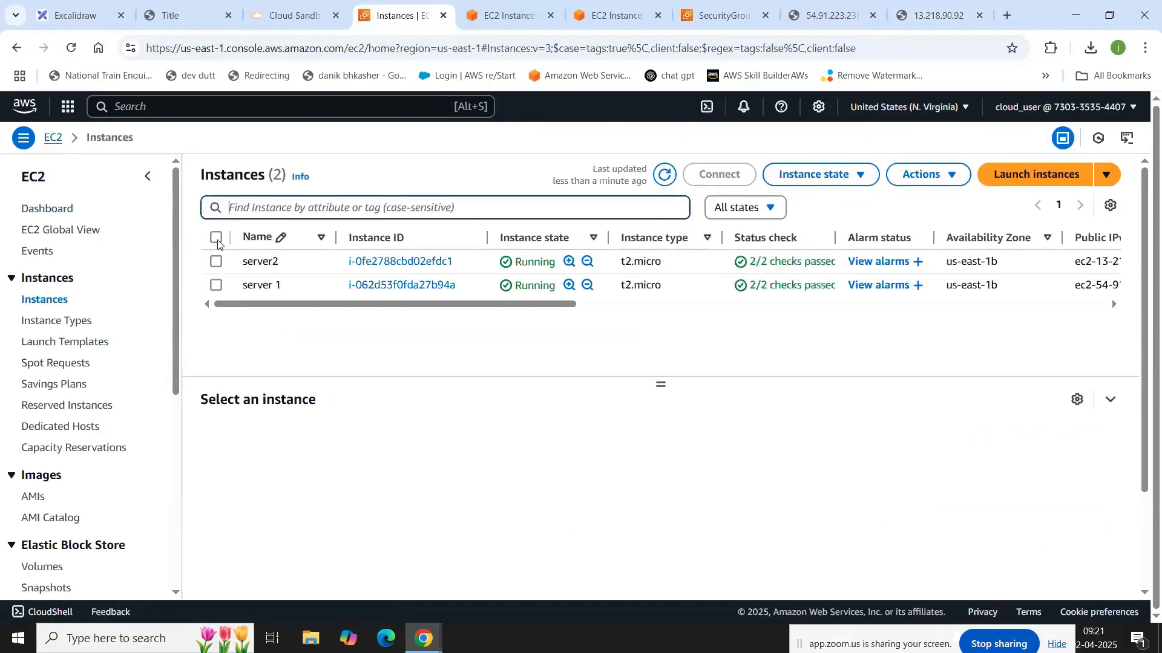
click(218, 237)
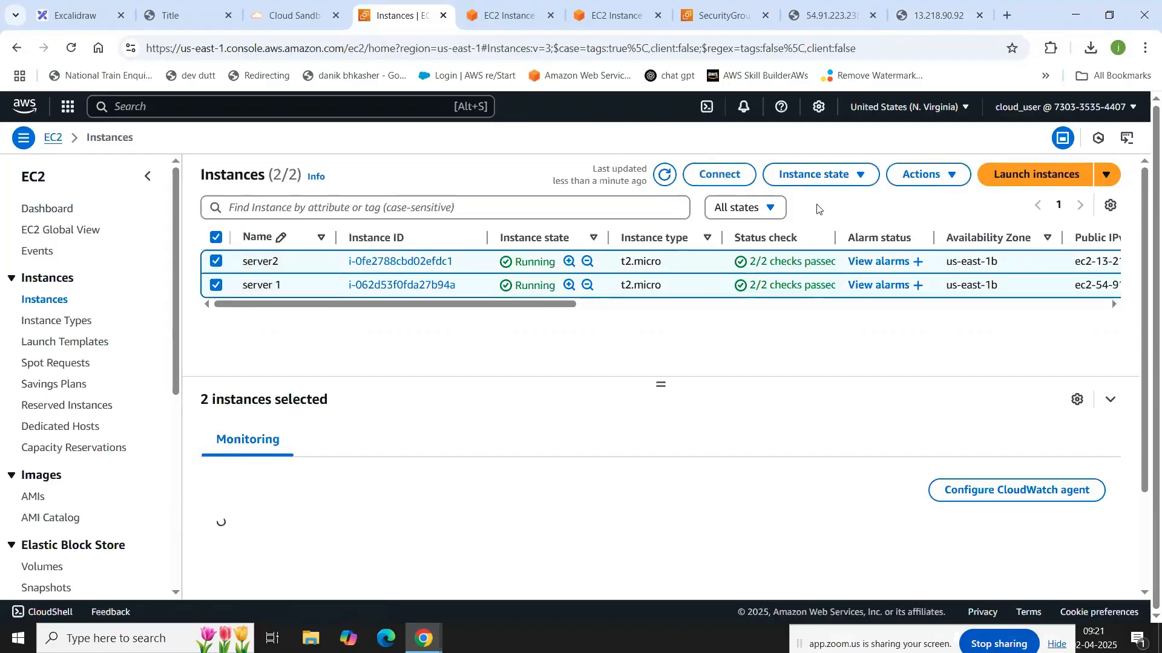
click(862, 176)
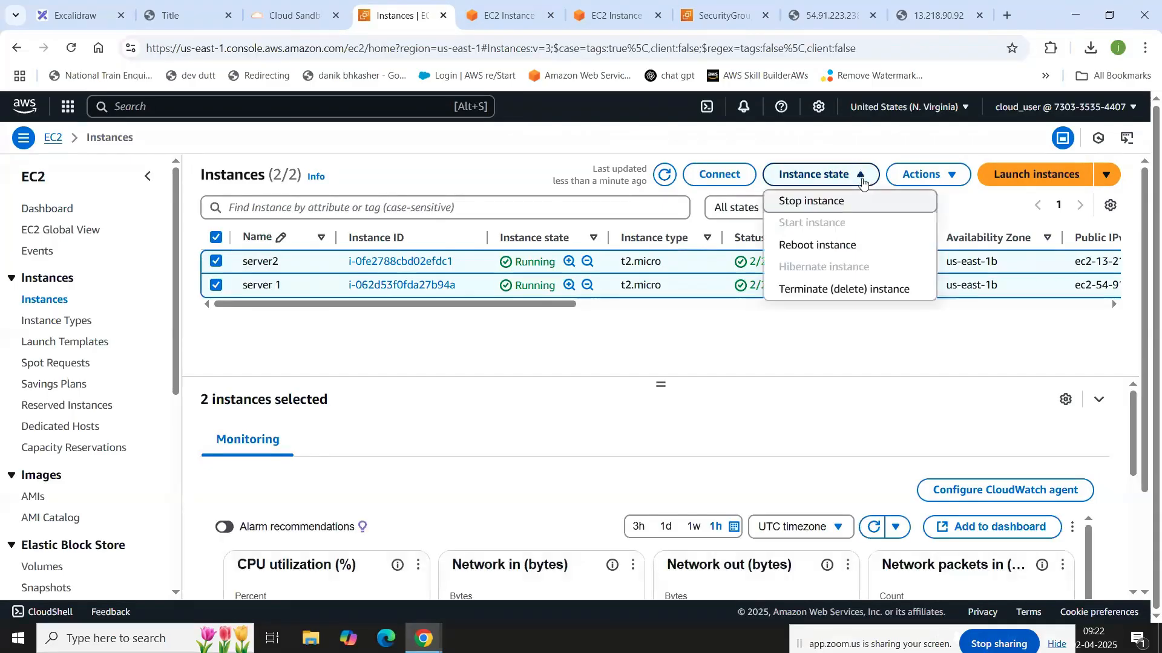